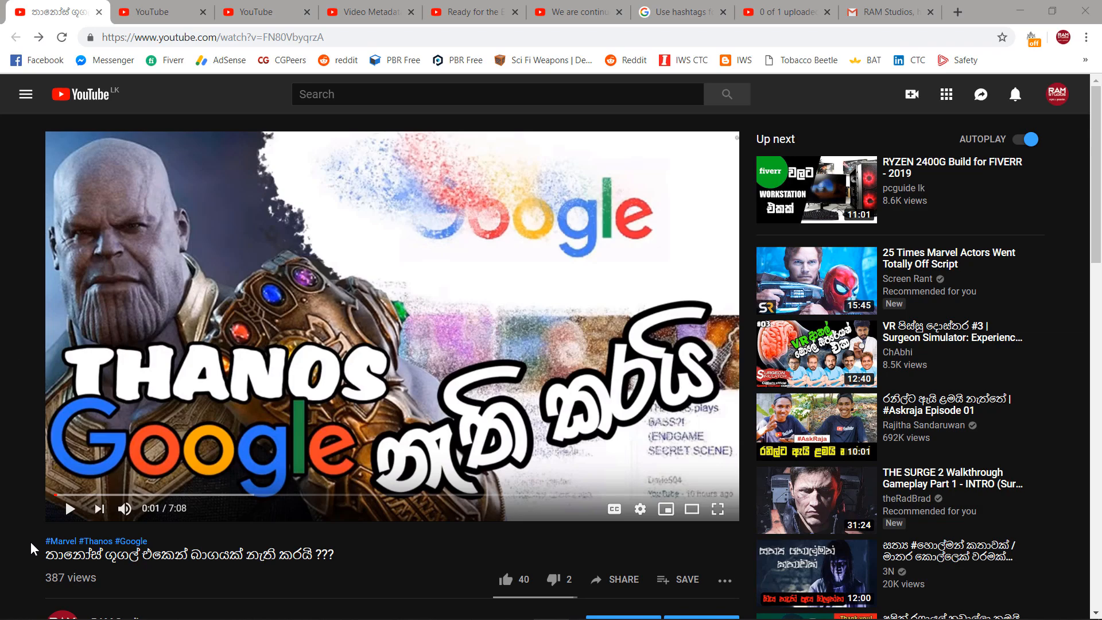
Step: Examine the Thanos video's title and the recent hashtag searches suggested by the YouTube search box
{"action": "left_click_drag", "start_coordinate": [44, 555], "coordinate": [334, 555]}
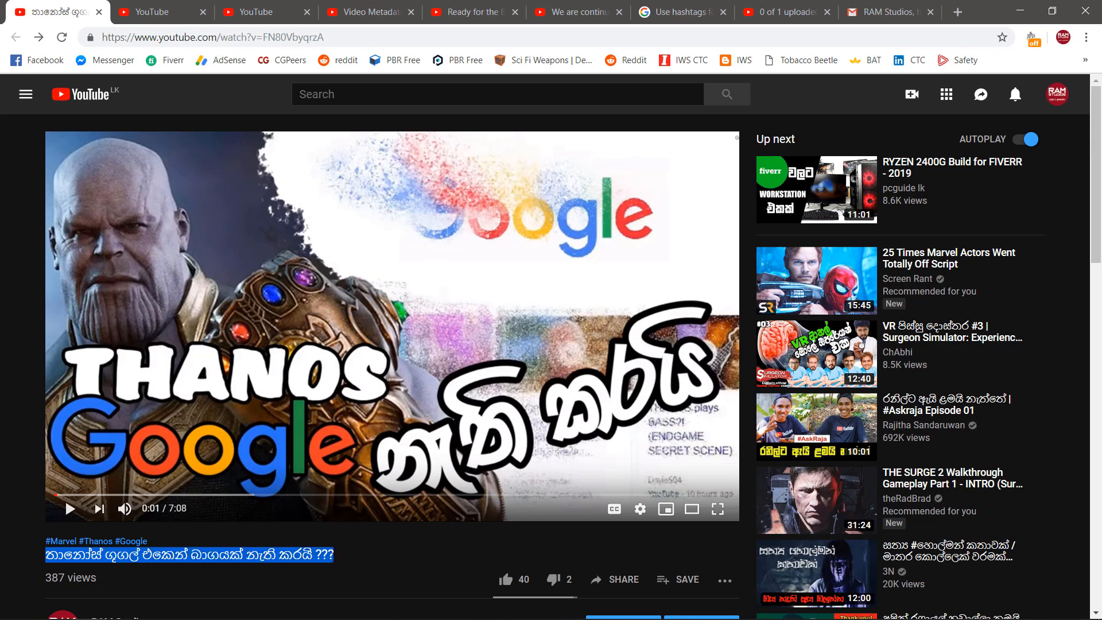
{"action": "left_click", "coordinate": [328, 575]}
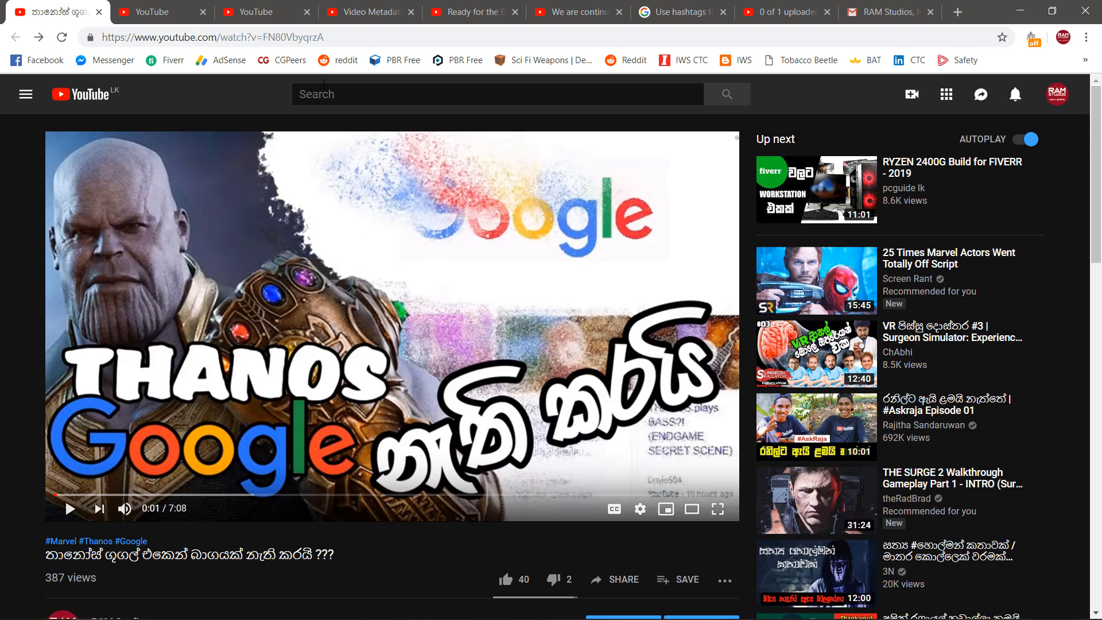
{"action": "left_click", "coordinate": [326, 92]}
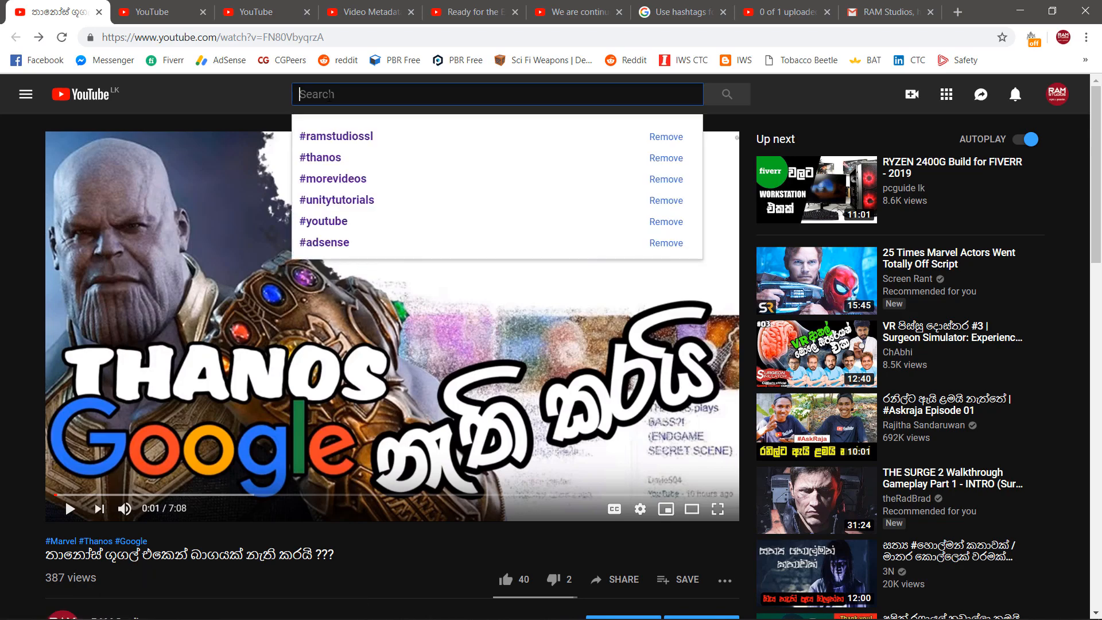
{"action": "left_click", "coordinate": [288, 93]}
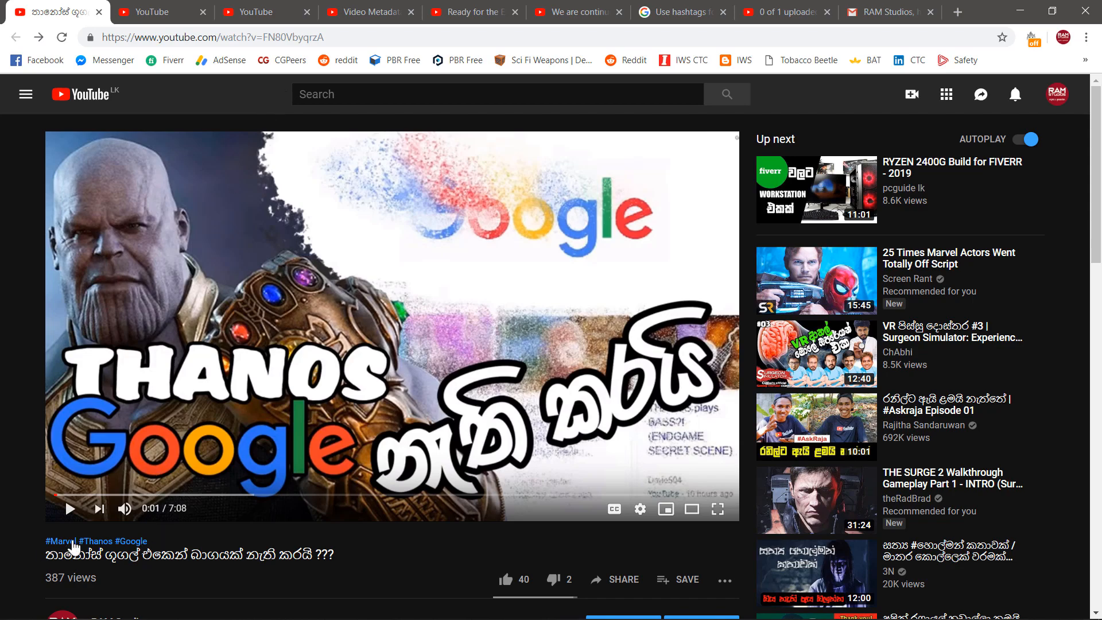
Step: Open the #Thanos hashtag above the video title, look through the videos listed for it, and return to the video
{"action": "left_click", "coordinate": [98, 541]}
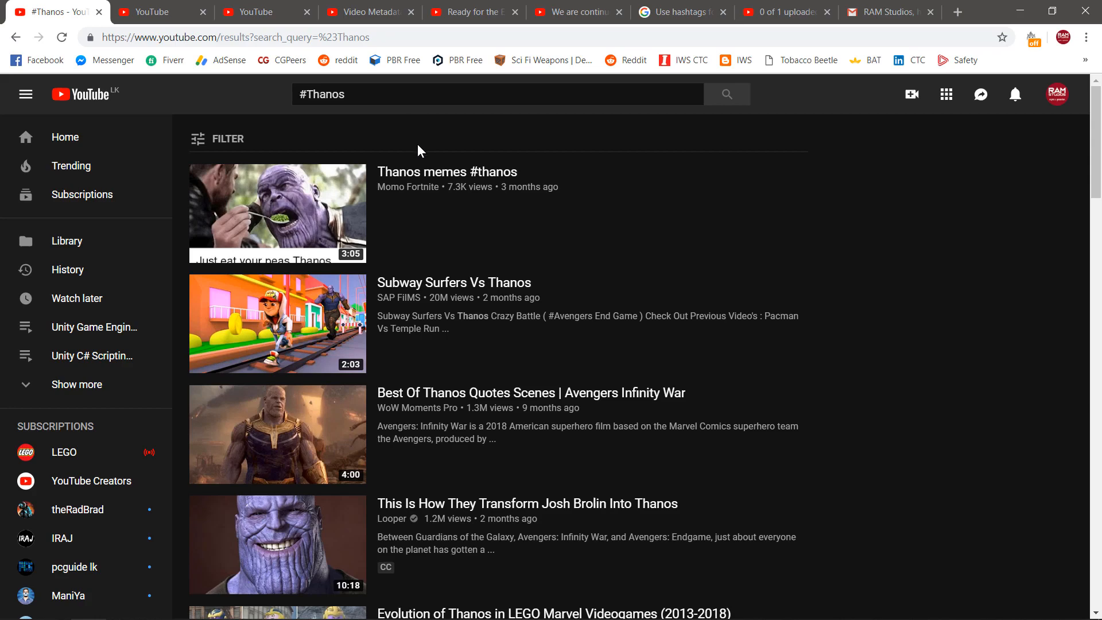
{"action": "scroll", "coordinate": [628, 287], "scroll_direction": "down", "scroll_amount": 3}
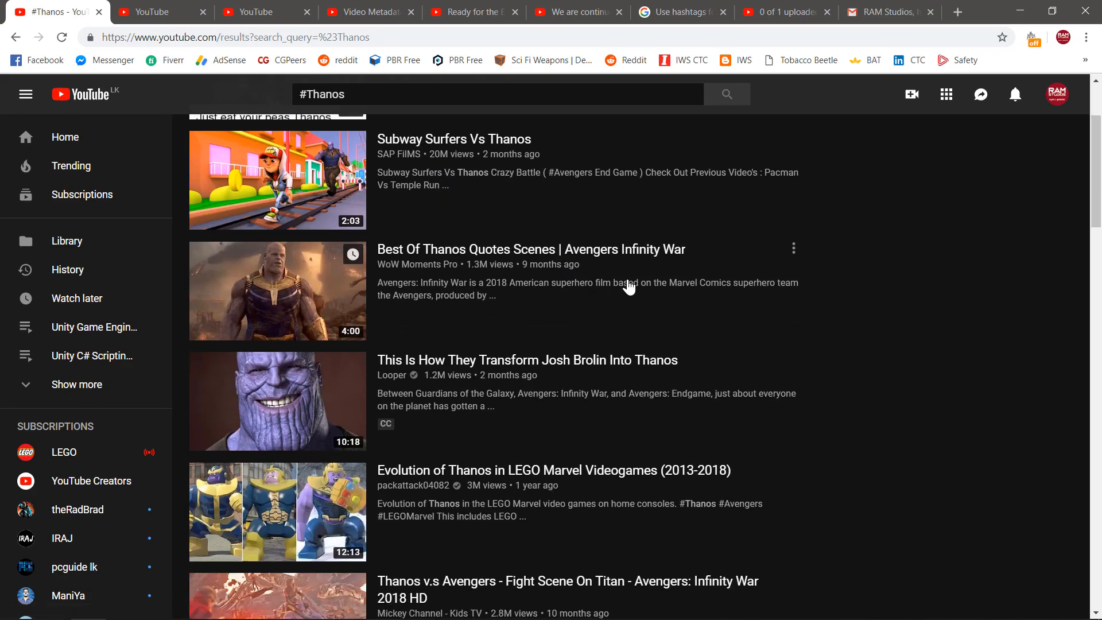
{"action": "scroll", "coordinate": [628, 290], "scroll_direction": "down", "scroll_amount": 3}
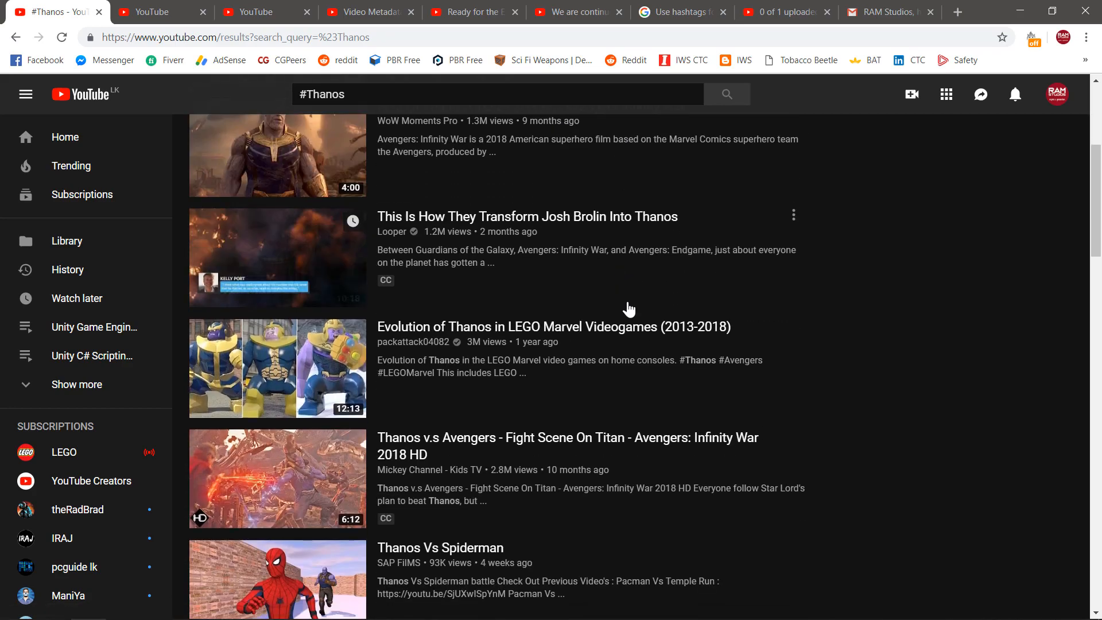
{"action": "scroll", "coordinate": [629, 310], "scroll_direction": "up", "scroll_amount": 5}
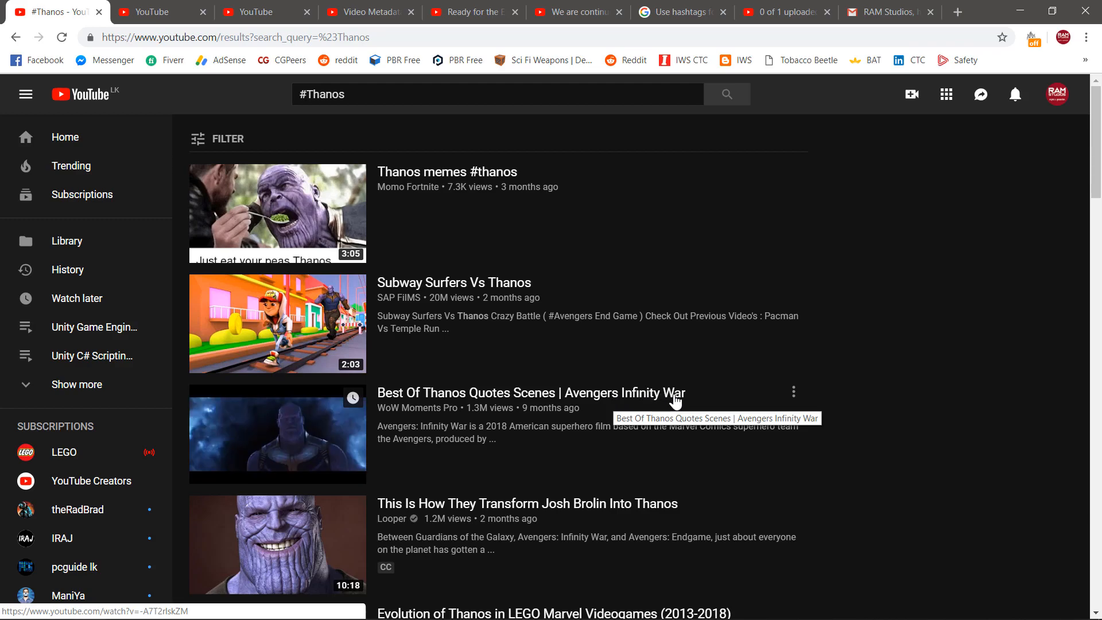
{"action": "scroll", "coordinate": [500, 370], "scroll_direction": "down", "scroll_amount": 4}
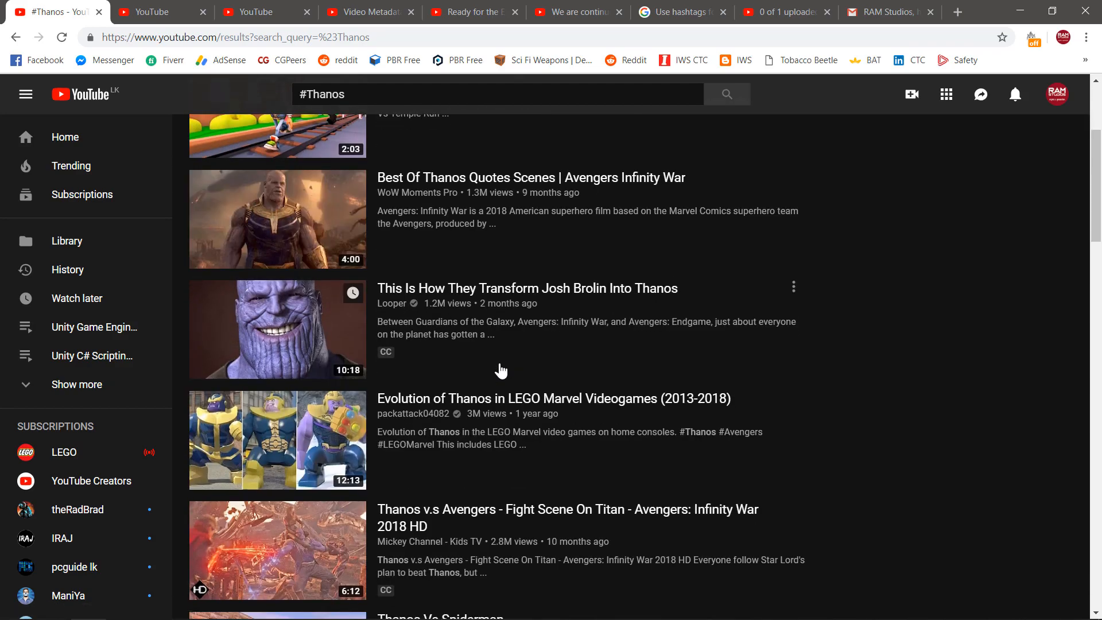
{"action": "scroll", "coordinate": [500, 370], "scroll_direction": "down", "scroll_amount": 8}
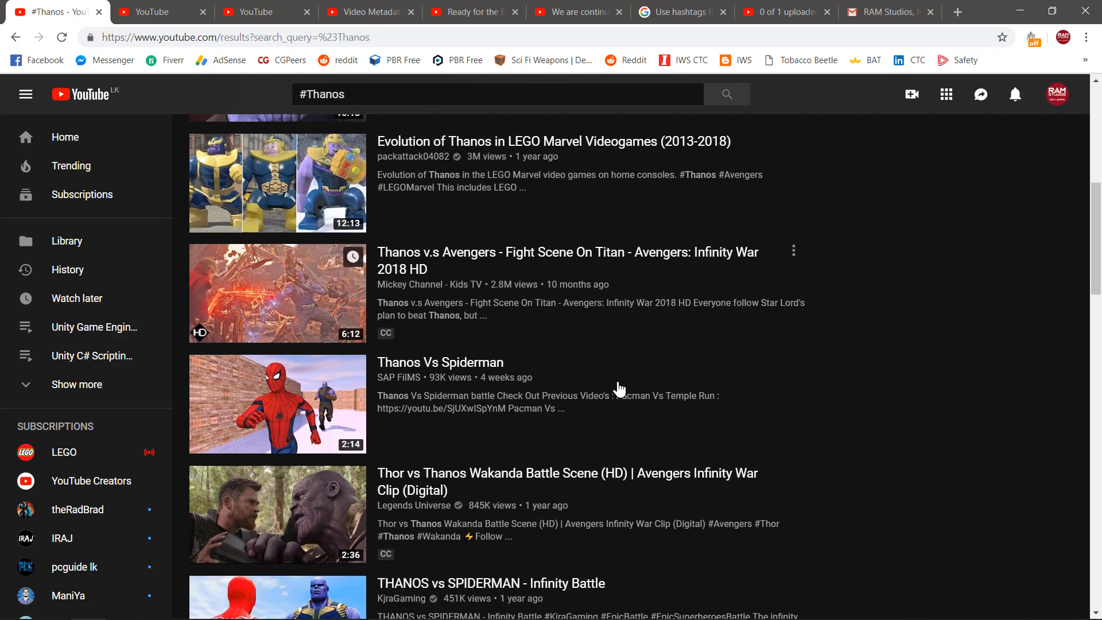
{"action": "scroll", "coordinate": [565, 394], "scroll_direction": "down", "scroll_amount": 7}
{"action": "scroll", "coordinate": [565, 397], "scroll_direction": "up", "scroll_amount": 8}
{"action": "scroll", "coordinate": [565, 399], "scroll_direction": "up", "scroll_amount": 11}
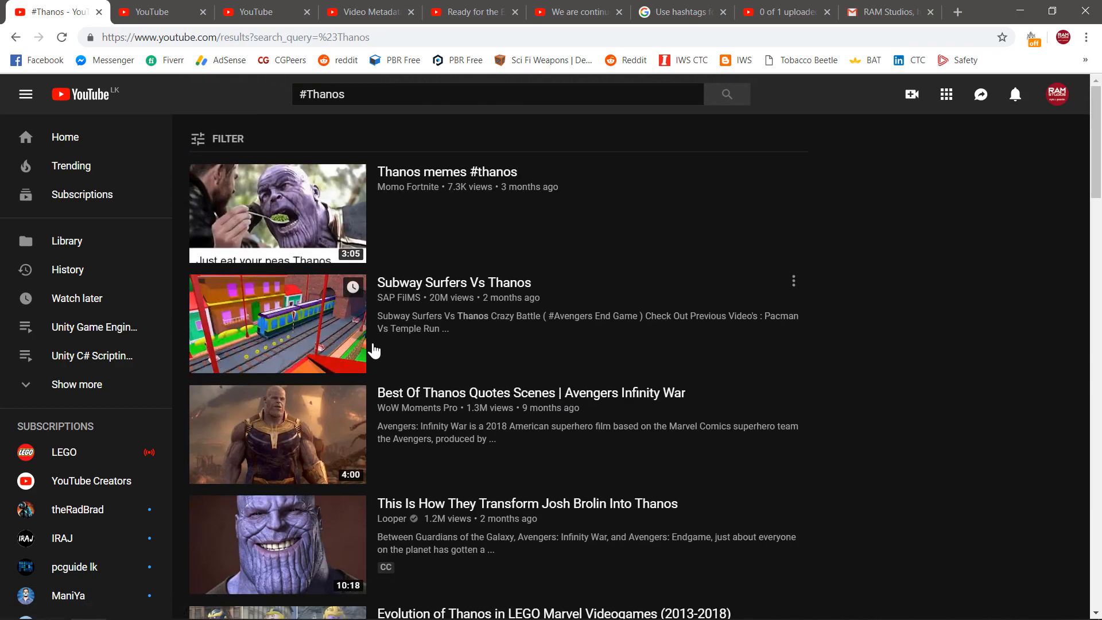
{"action": "left_click", "coordinate": [16, 36]}
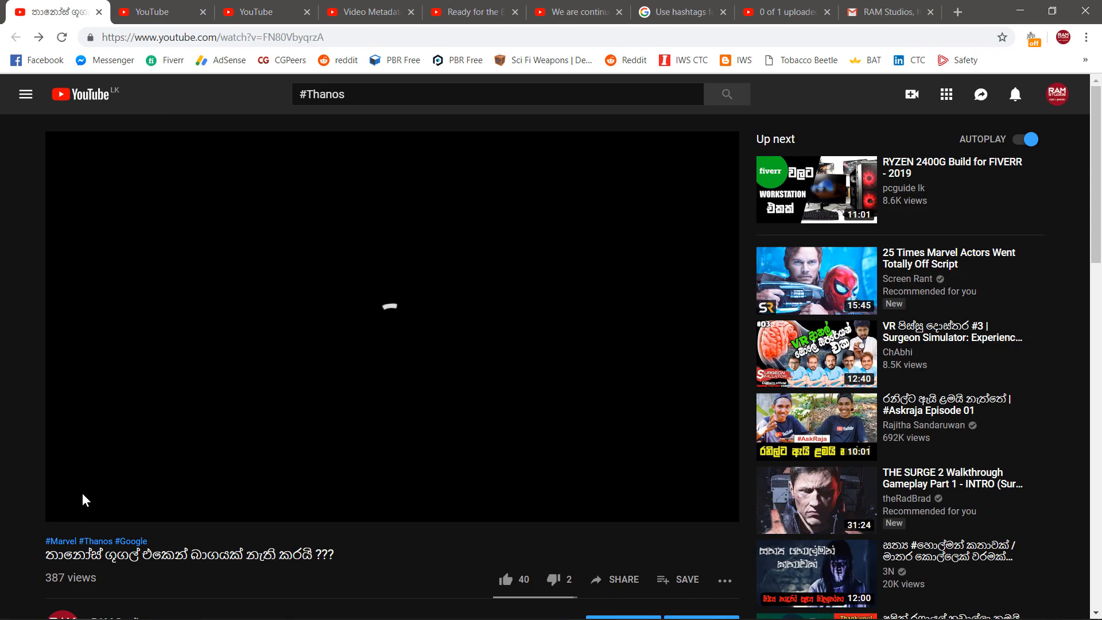
{"action": "left_click", "coordinate": [71, 508]}
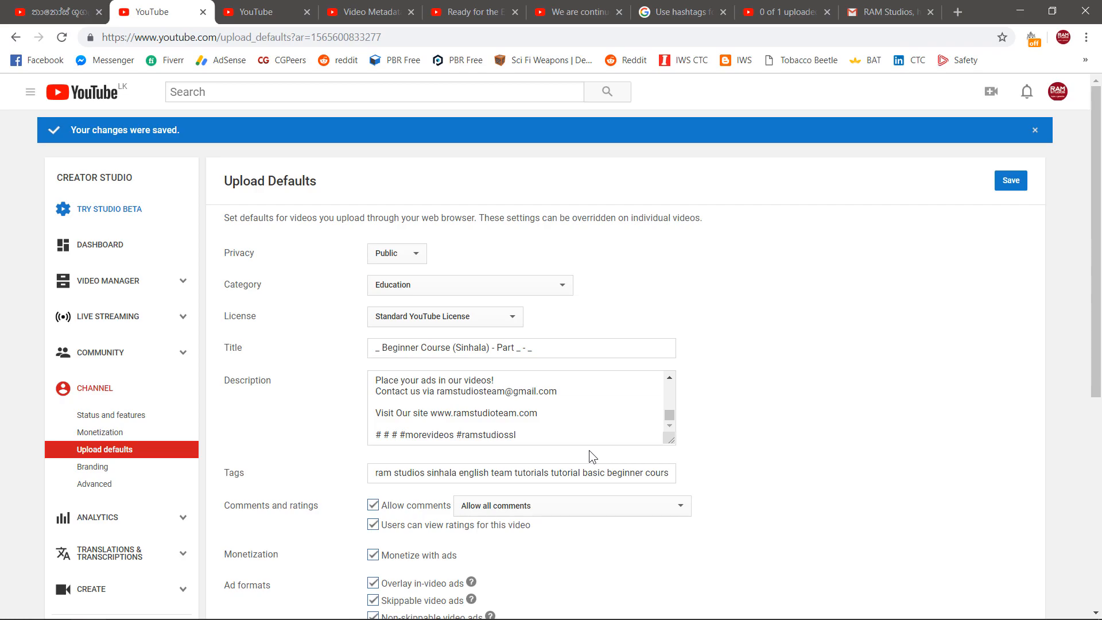
Step: Look through the default video description in Upload Defaults, down to the hashtag line at its end
{"action": "scroll", "coordinate": [639, 428], "scroll_direction": "up", "scroll_amount": 5}
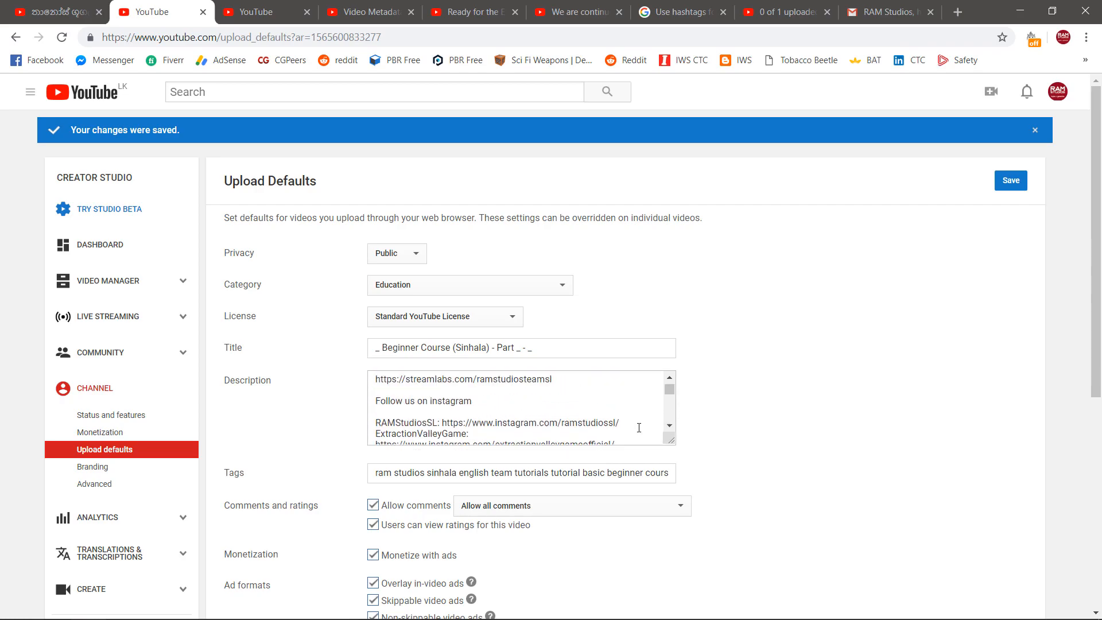
{"action": "scroll", "coordinate": [638, 427], "scroll_direction": "down", "scroll_amount": 2}
{"action": "scroll", "coordinate": [639, 428], "scroll_direction": "up", "scroll_amount": 2}
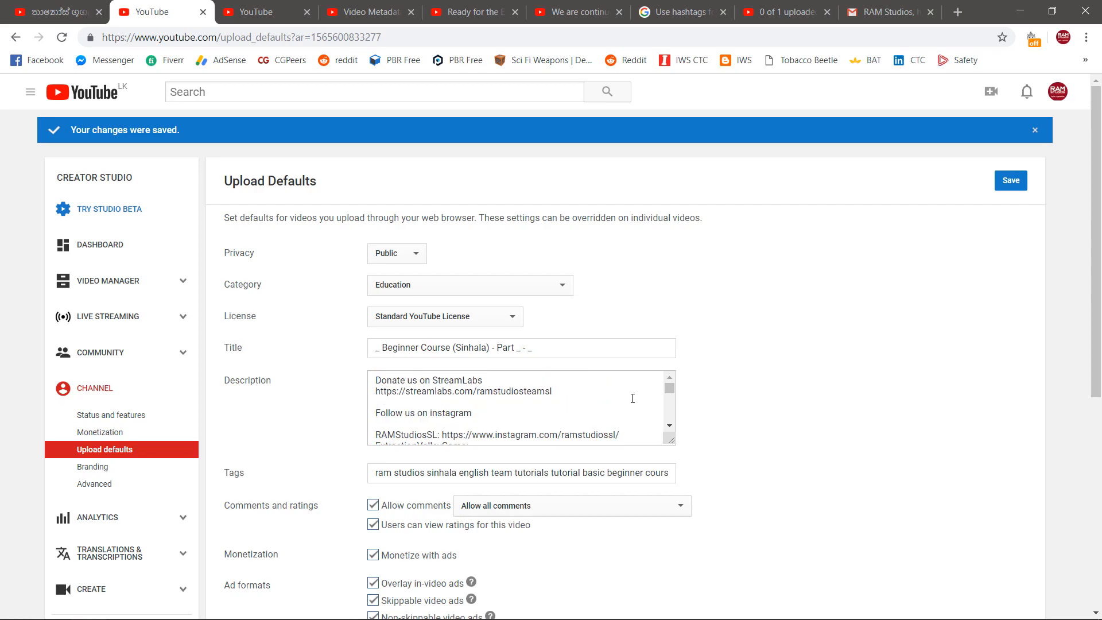
{"action": "left_click_drag", "start_coordinate": [671, 391], "coordinate": [670, 425]}
{"action": "left_click_drag", "start_coordinate": [524, 433], "coordinate": [370, 432]}
{"action": "left_click", "coordinate": [434, 434]}
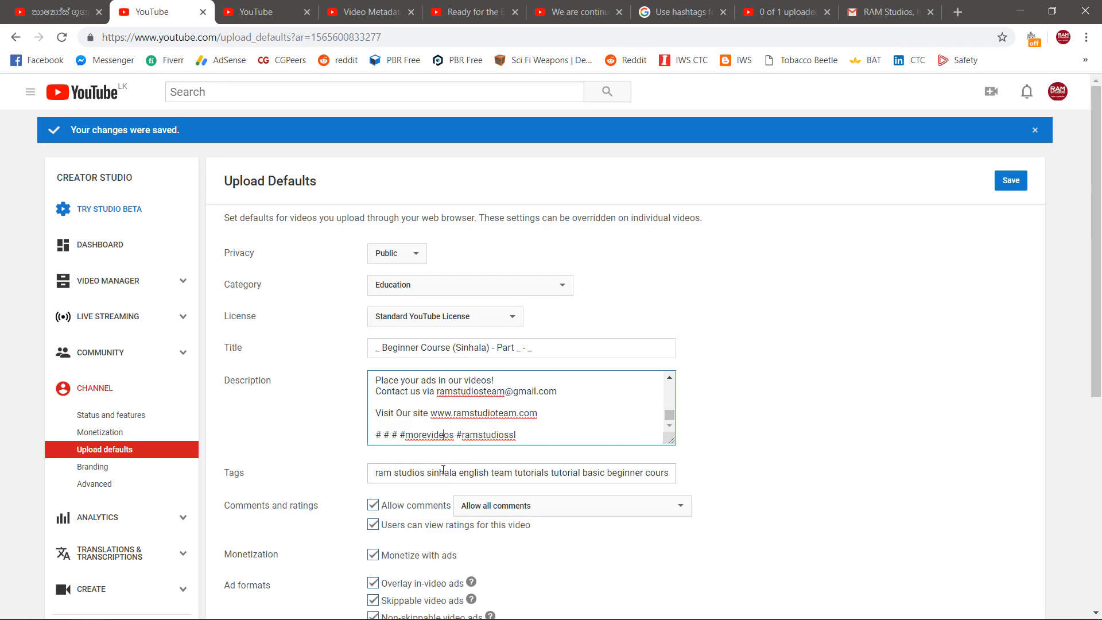
Step: Examine the blank # placeholders and the #ramstudiossl hashtag against the rest of the default description
{"action": "left_click_drag", "start_coordinate": [520, 438], "coordinate": [462, 436]}
{"action": "left_click", "coordinate": [530, 441]}
{"action": "left_click", "coordinate": [381, 435]}
{"action": "scroll", "coordinate": [539, 417], "scroll_direction": "up", "scroll_amount": 10}
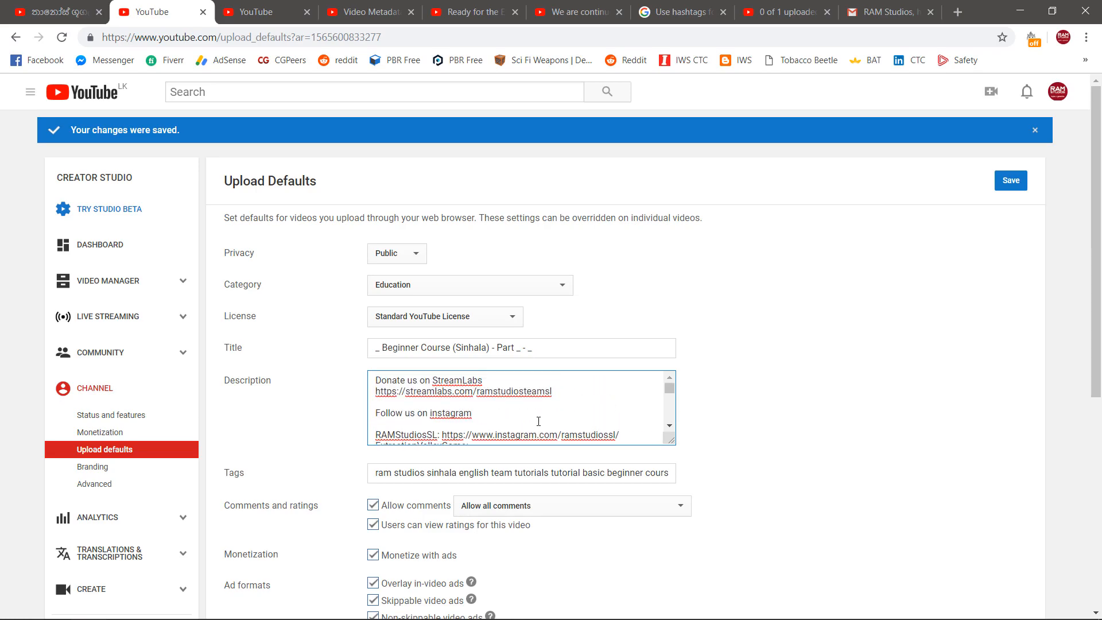
{"action": "scroll", "coordinate": [539, 420], "scroll_direction": "down", "scroll_amount": 10}
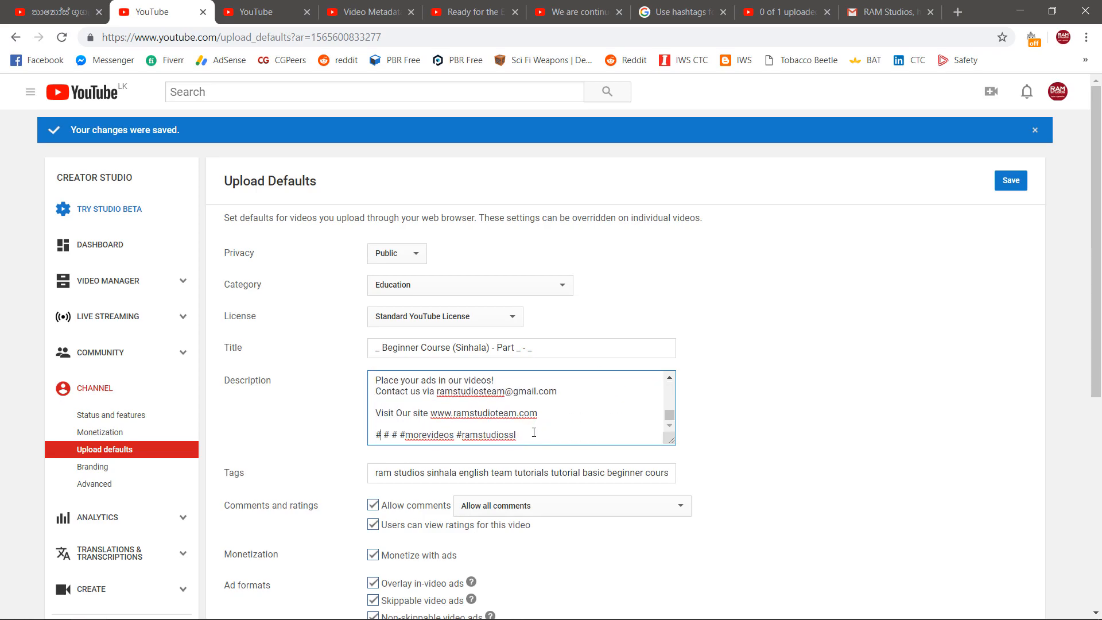
Step: Check the default title and hashtag line, and compare them with the hashtags shown above the Thanos video's title
{"action": "left_click", "coordinate": [555, 354]}
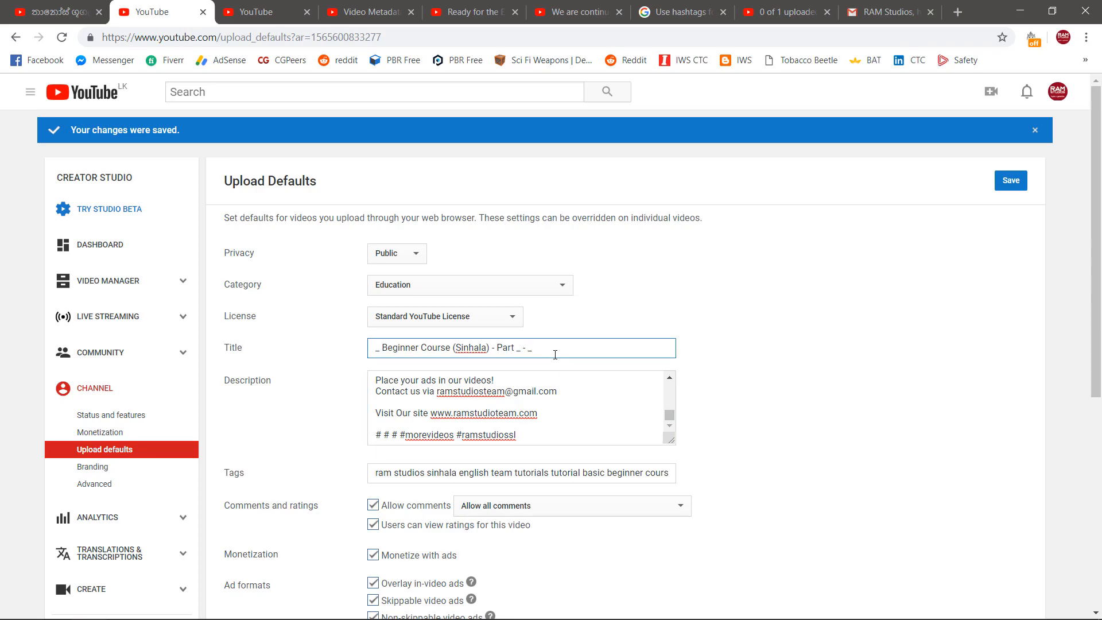
{"action": "mouse_move", "coordinate": [519, 435]}
{"action": "left_mouse_down"}
{"action": "mouse_move", "coordinate": [380, 427]}
{"action": "mouse_move", "coordinate": [520, 435]}
{"action": "left_mouse_up"}
{"action": "left_click", "coordinate": [377, 431]}
{"action": "left_click", "coordinate": [472, 434]}
{"action": "left_click", "coordinate": [53, 11]}
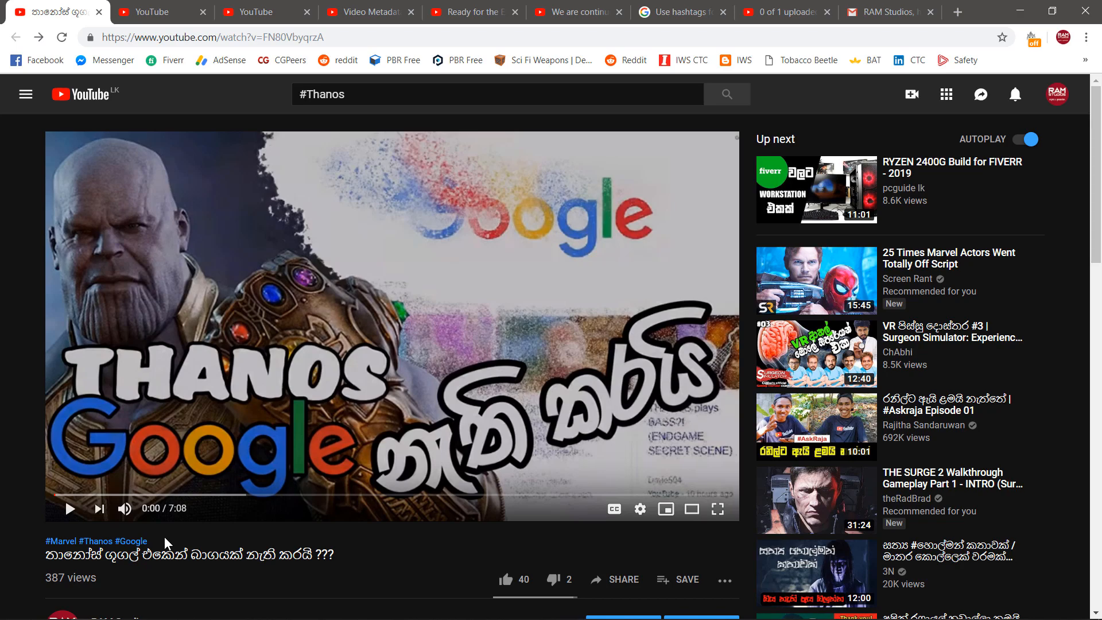
{"action": "left_click", "coordinate": [154, 10]}
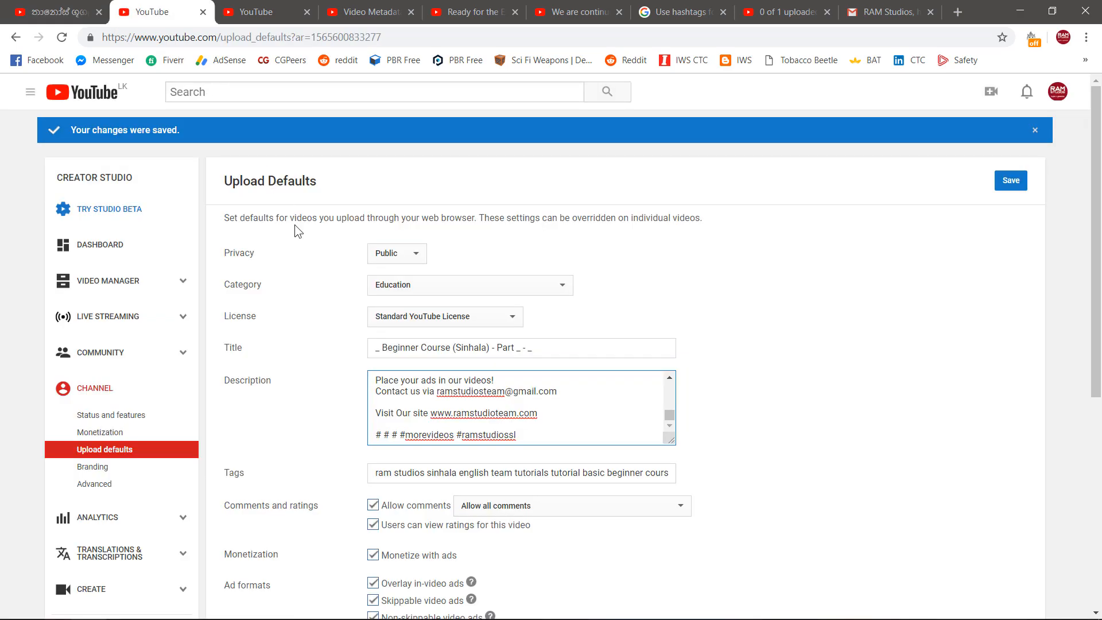
Step: Open the edit page of the Extraction Valley game video and examine the hashtags closing its description
{"action": "left_click", "coordinate": [256, 12]}
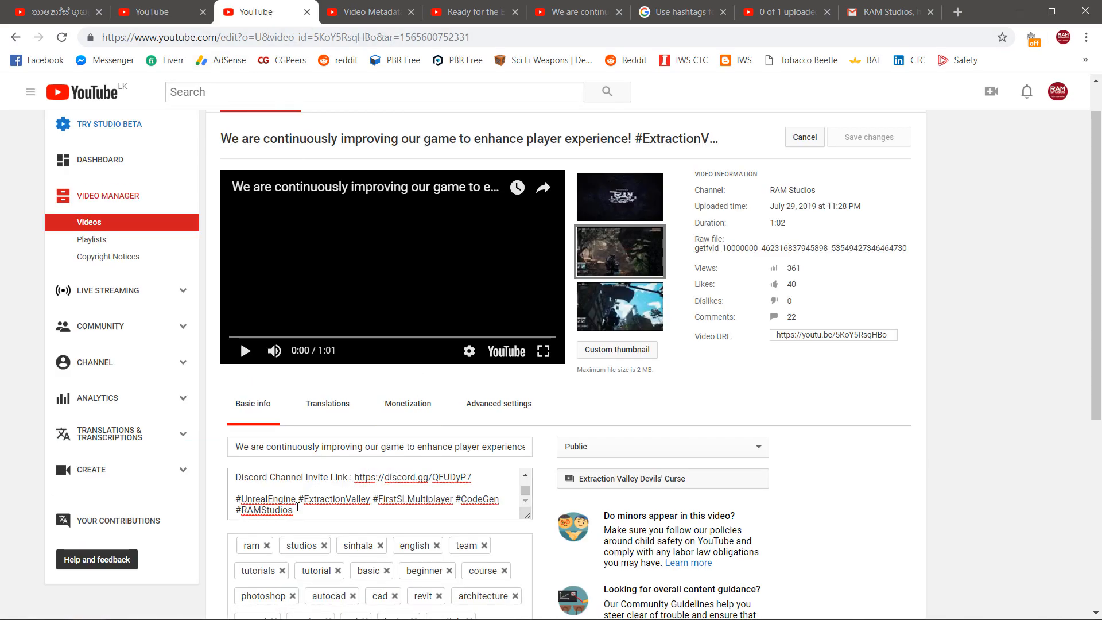
{"action": "triple_click", "coordinate": [302, 513]}
{"action": "left_click", "coordinate": [290, 509]}
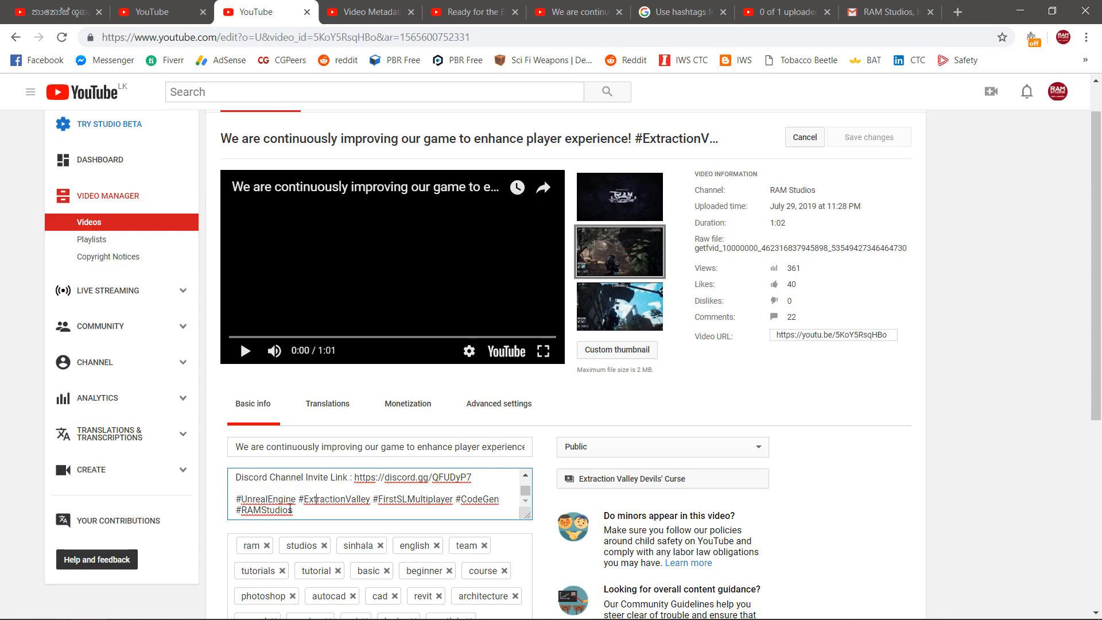
{"action": "triple_click", "coordinate": [298, 498]}
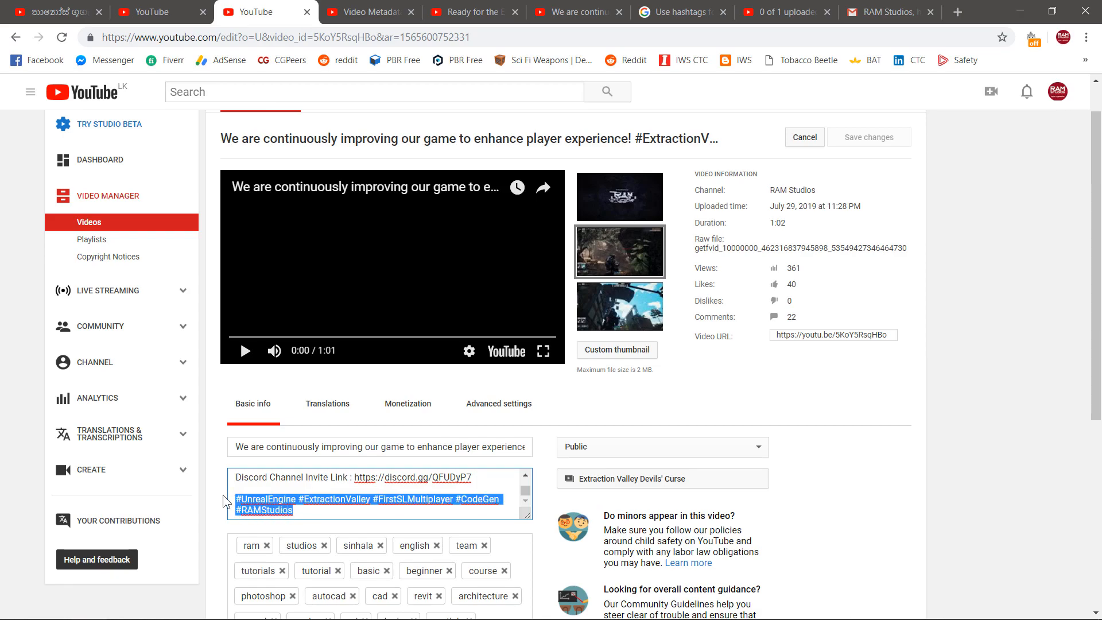
{"action": "left_click", "coordinate": [298, 498]}
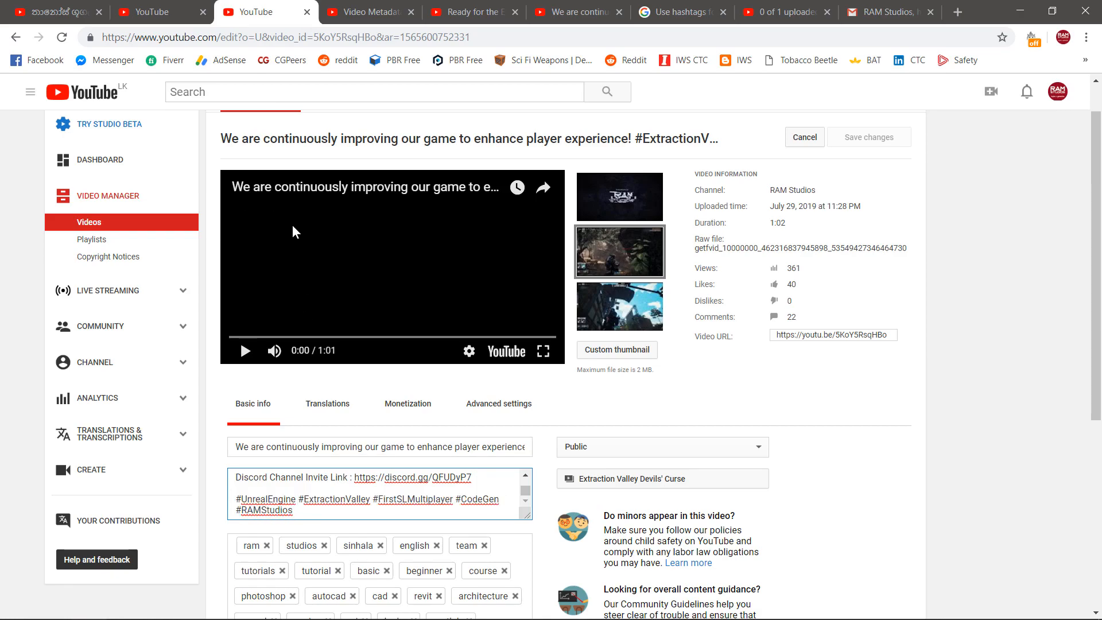
{"action": "scroll", "coordinate": [293, 229], "scroll_direction": "up", "scroll_amount": 1}
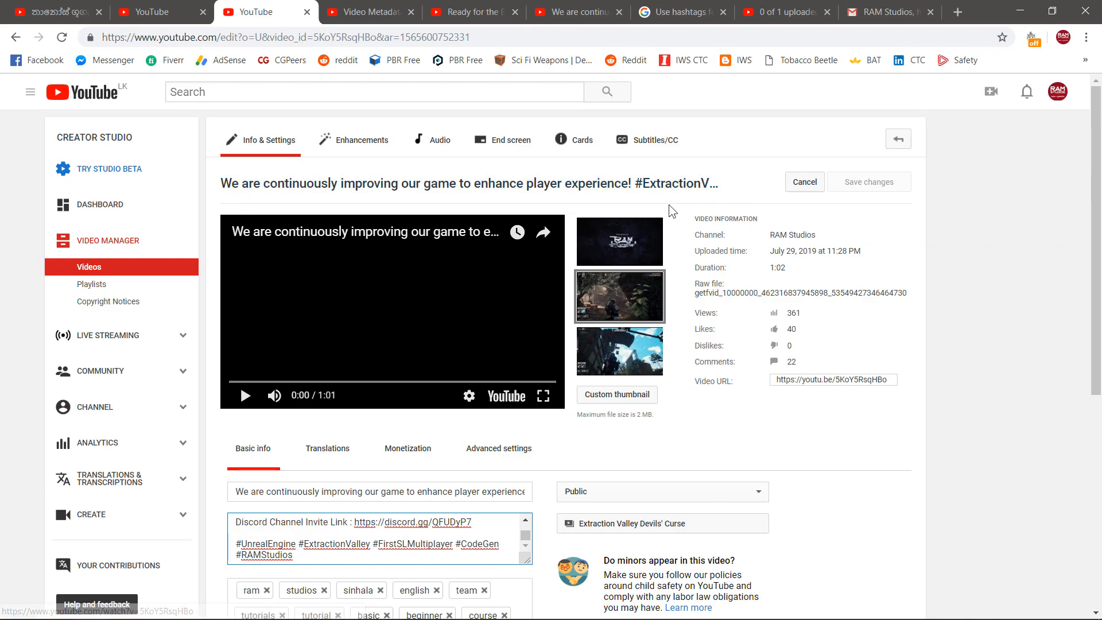
{"action": "scroll", "coordinate": [580, 181], "scroll_direction": "down", "scroll_amount": 3}
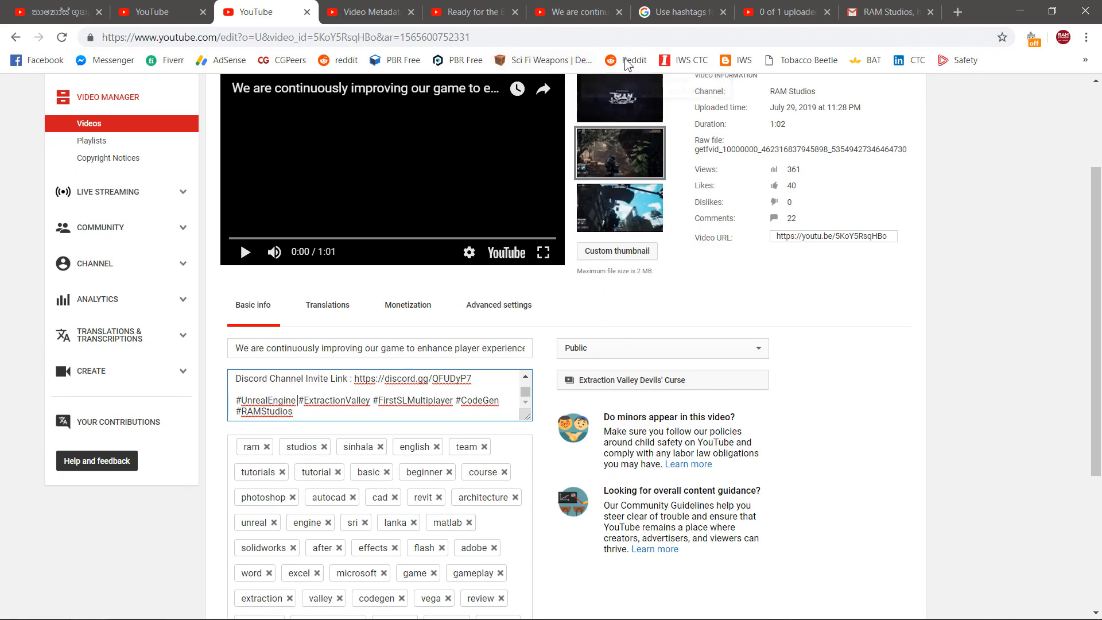
Step: View the game video's watch page, place its tab directly after the edit page's tab, and return to the edit page
{"action": "left_click", "coordinate": [574, 14]}
{"action": "scroll", "coordinate": [298, 275], "scroll_direction": "down", "scroll_amount": 1}
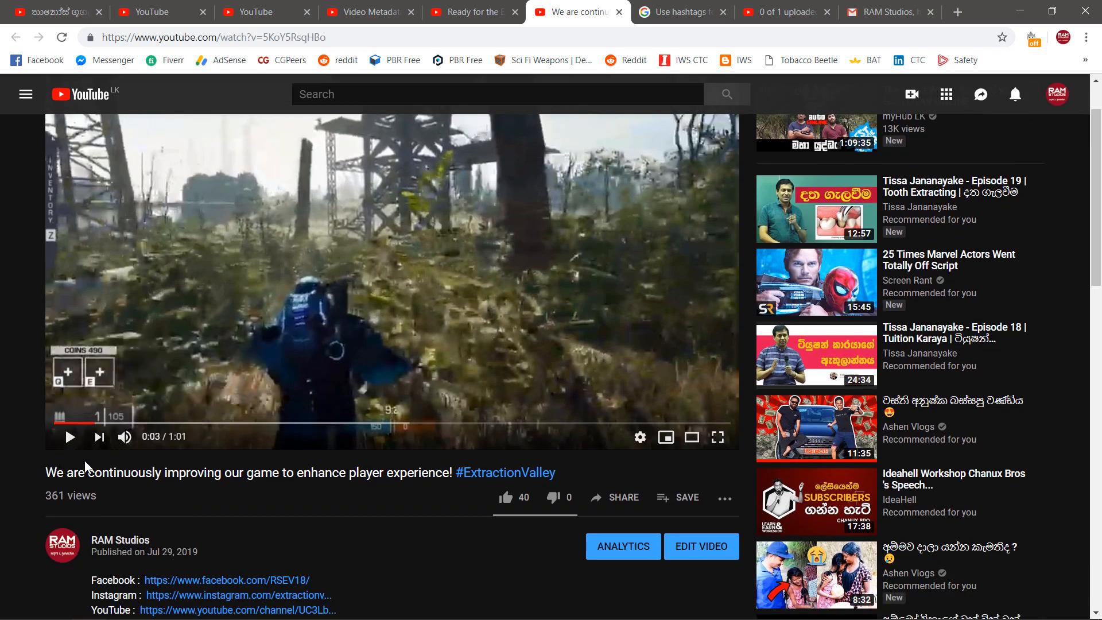
{"action": "left_click", "coordinate": [264, 13]}
{"action": "left_click_drag", "start_coordinate": [581, 17], "coordinate": [390, 20]}
{"action": "left_click", "coordinate": [264, 13]}
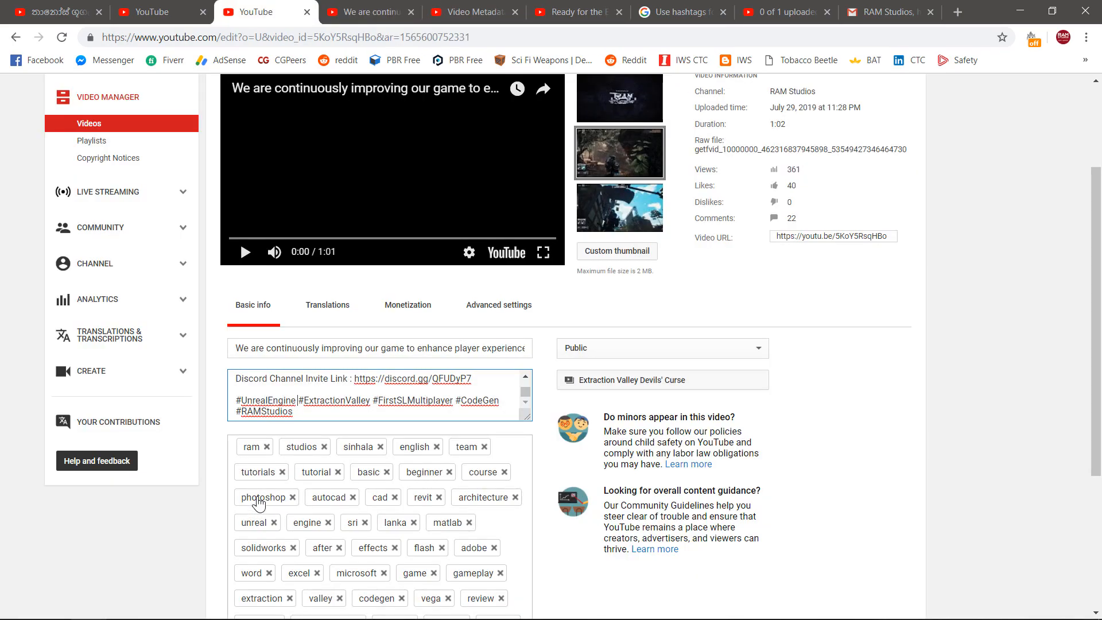
Step: Review the game video's description links, hashtags and tags on its edit page
{"action": "scroll", "coordinate": [337, 436], "scroll_direction": "down", "scroll_amount": 1}
{"action": "scroll", "coordinate": [338, 436], "scroll_direction": "down", "scroll_amount": 1}
{"action": "scroll", "coordinate": [293, 272], "scroll_direction": "up", "scroll_amount": 1}
{"action": "scroll", "coordinate": [300, 265], "scroll_direction": "down", "scroll_amount": 1}
{"action": "left_click_drag", "start_coordinate": [299, 266], "coordinate": [229, 250]}
{"action": "left_click", "coordinate": [290, 268]}
{"action": "scroll", "coordinate": [339, 252], "scroll_direction": "up", "scroll_amount": 2}
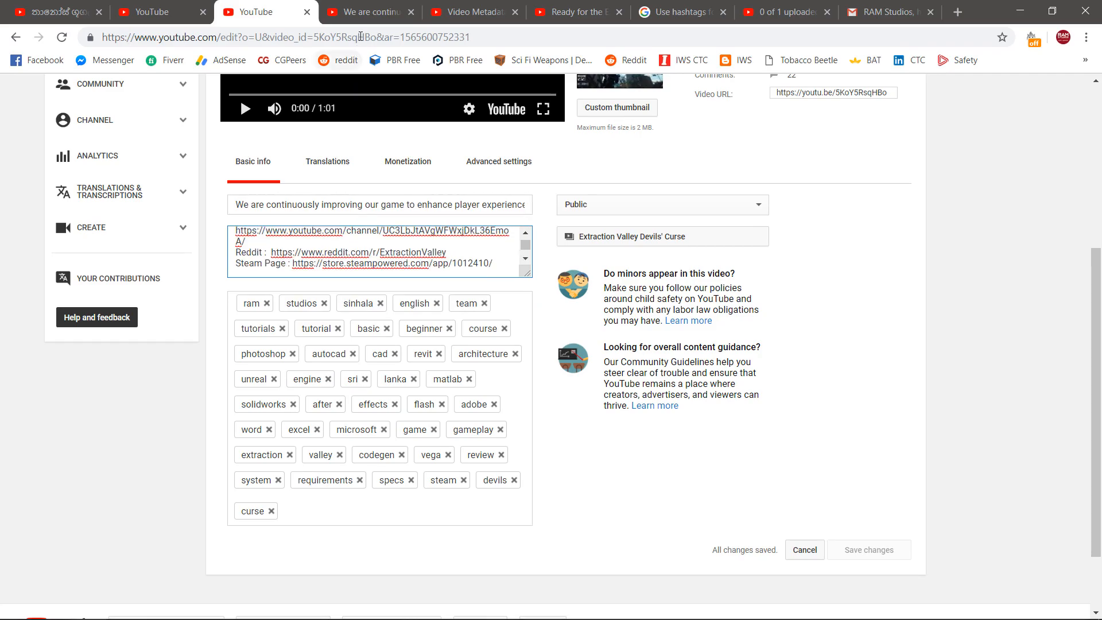
Step: Compare the hashtag in the game video's published title with #ExtractionValley at the end of its title field
{"action": "left_click", "coordinate": [376, 17]}
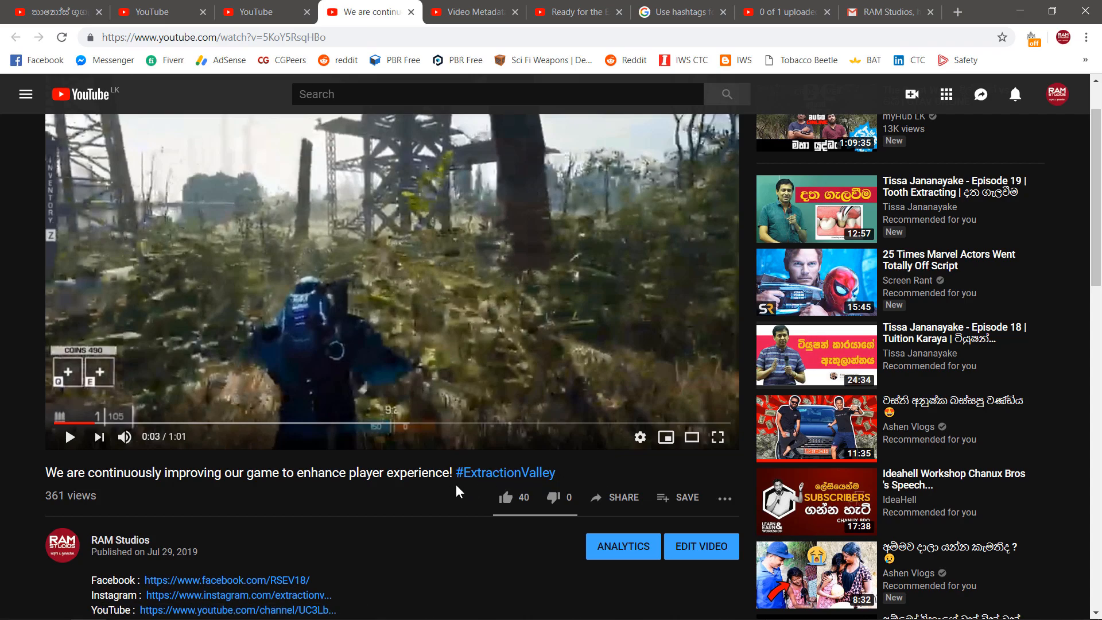
{"action": "left_click", "coordinate": [259, 15]}
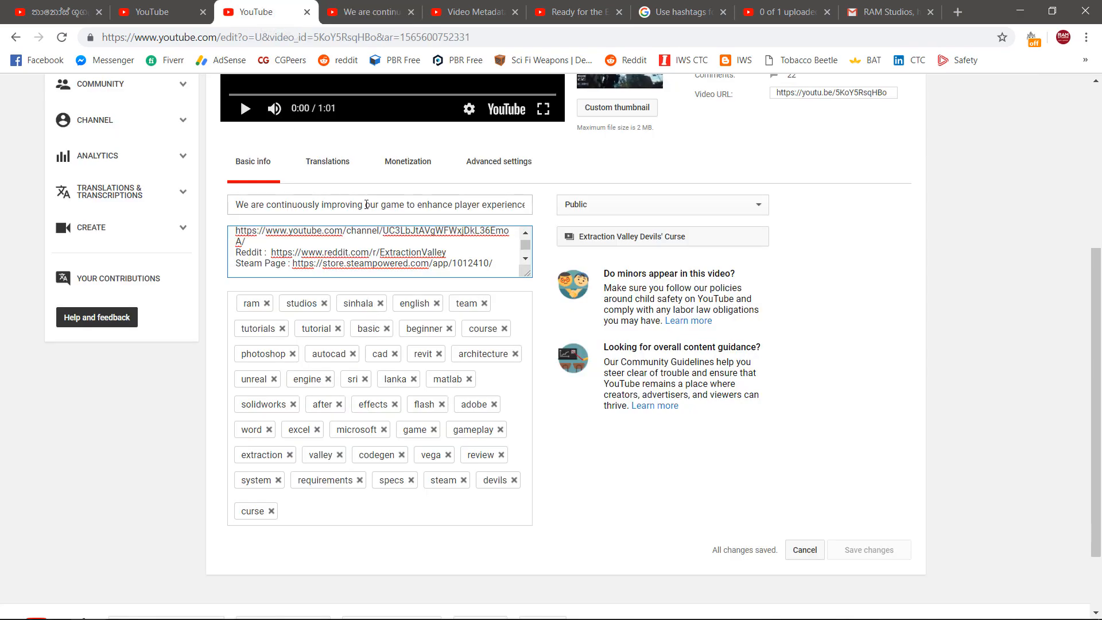
{"action": "left_click_drag", "start_coordinate": [390, 204], "coordinate": [529, 205]}
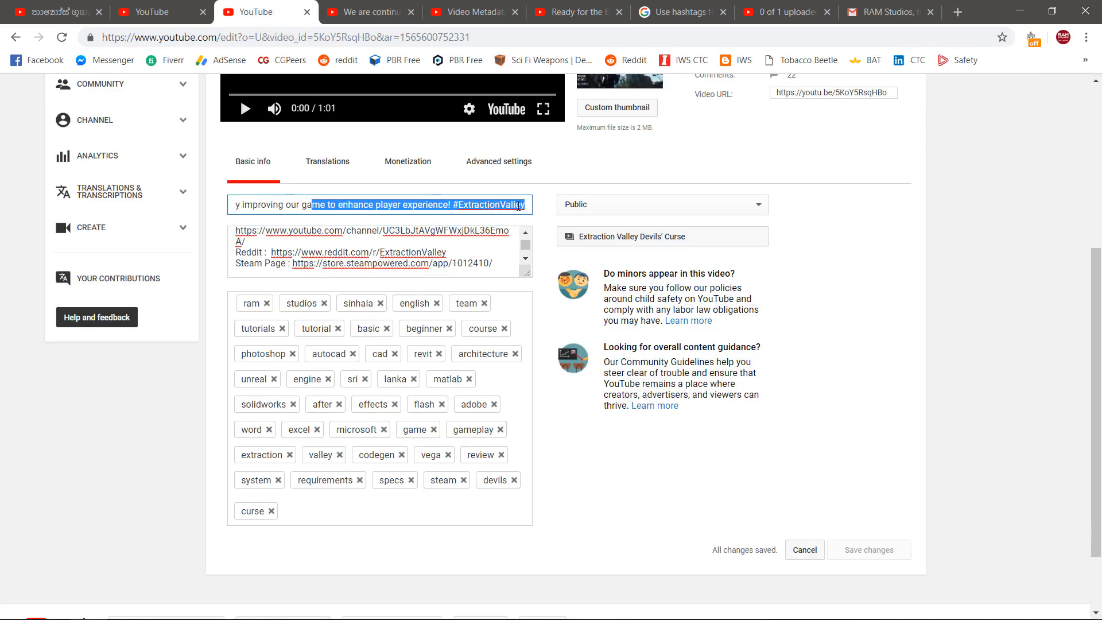
{"action": "left_click", "coordinate": [453, 205]}
{"action": "left_click_drag", "start_coordinate": [453, 204], "coordinate": [526, 205]}
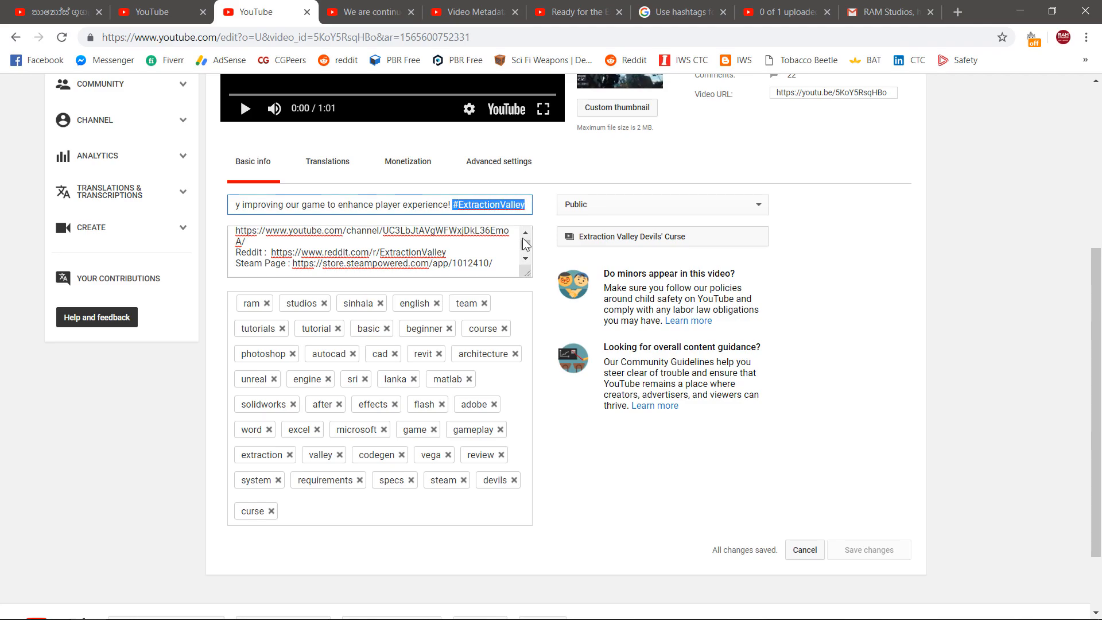
{"action": "key", "text": "Right"}
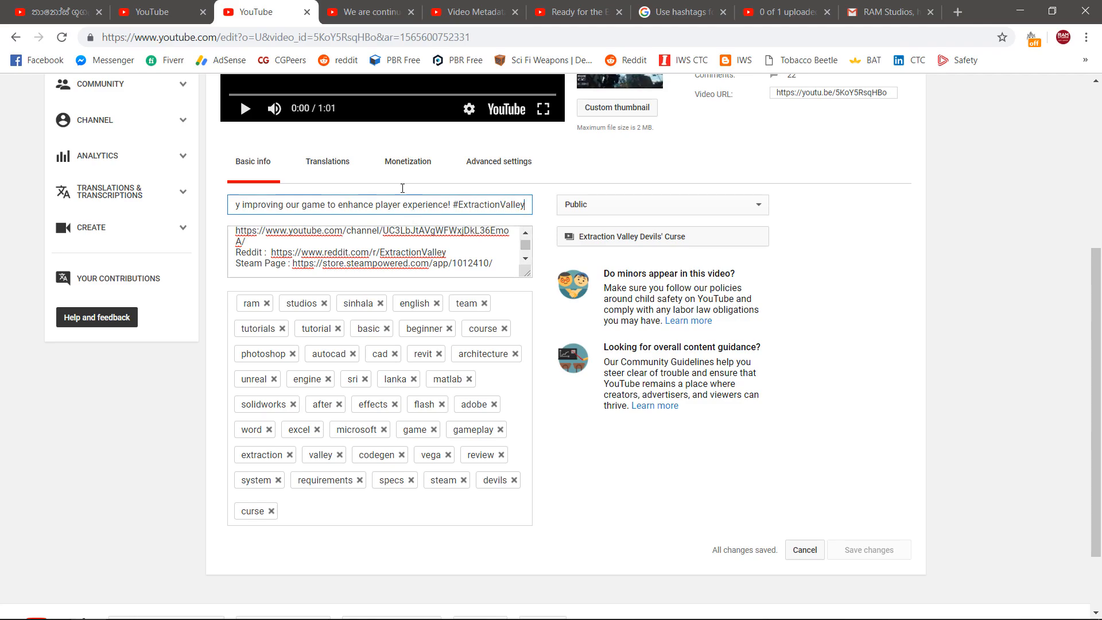
Step: Follow the #ExtractionValley hashtag in the game video's published title to its search results, and return to the paused video
{"action": "left_click", "coordinate": [363, 13]}
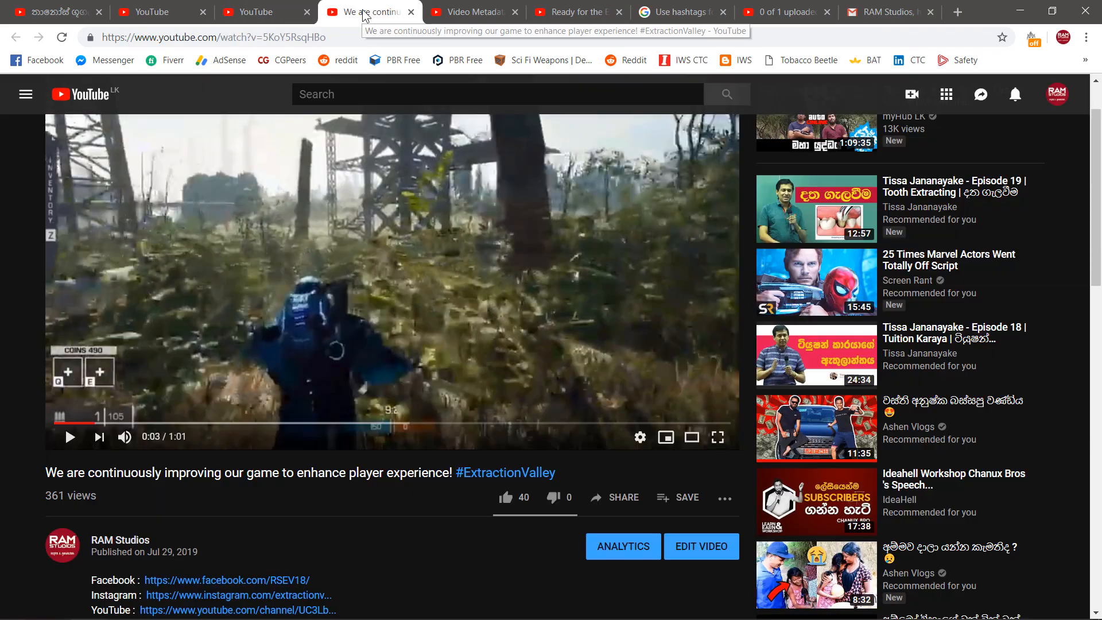
{"action": "left_click", "coordinate": [492, 476]}
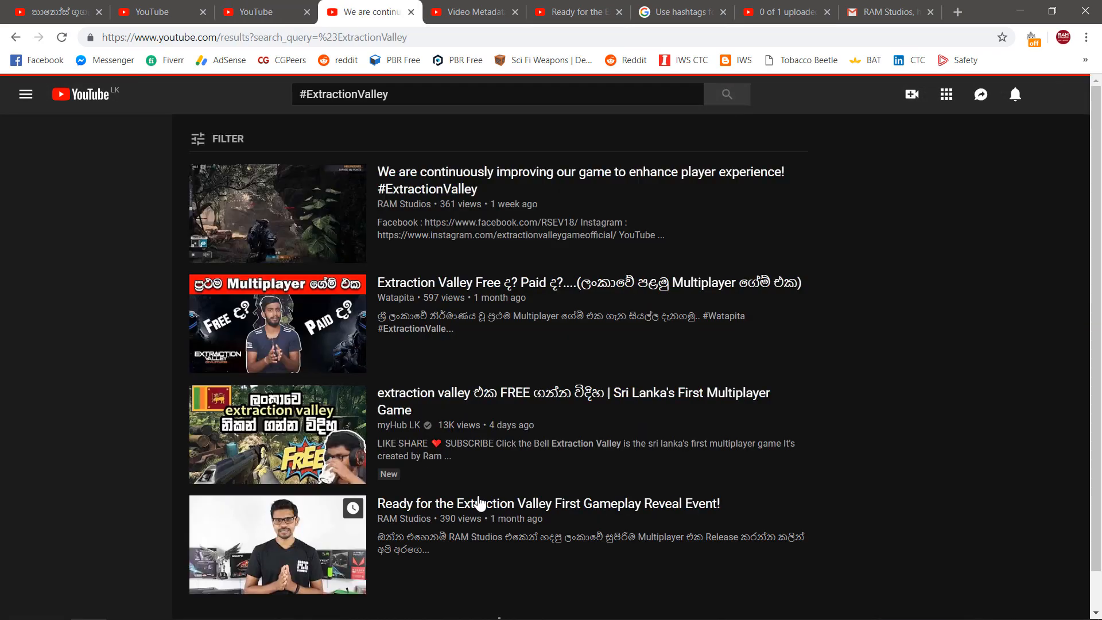
{"action": "left_click", "coordinate": [16, 38]}
{"action": "left_click", "coordinate": [70, 451]}
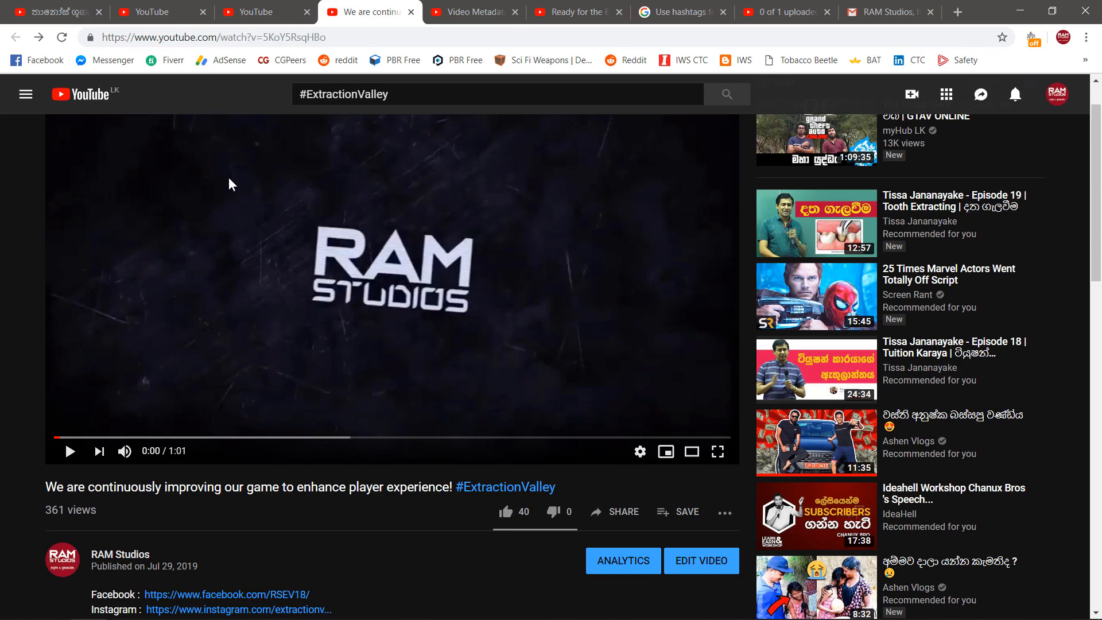
Step: Highlight the hashtags from #UnrealEngine to #RAMStudios closing the game video's description and compare them with its published title area
{"action": "left_click", "coordinate": [253, 11]}
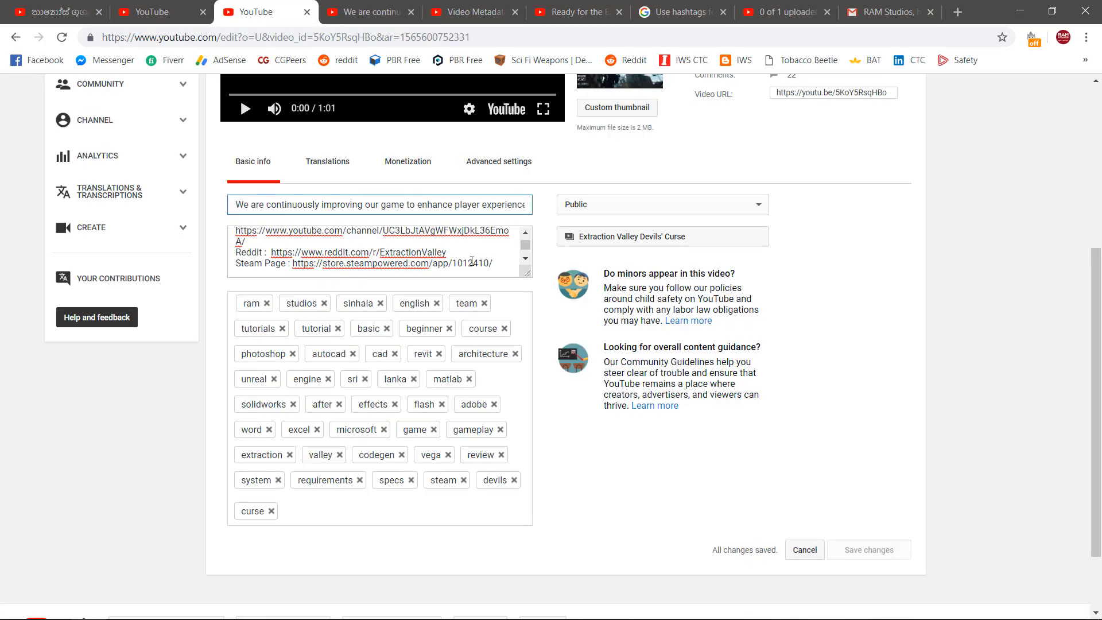
{"action": "scroll", "coordinate": [489, 263], "scroll_direction": "down", "scroll_amount": 2}
{"action": "left_click_drag", "start_coordinate": [349, 273], "coordinate": [217, 260]}
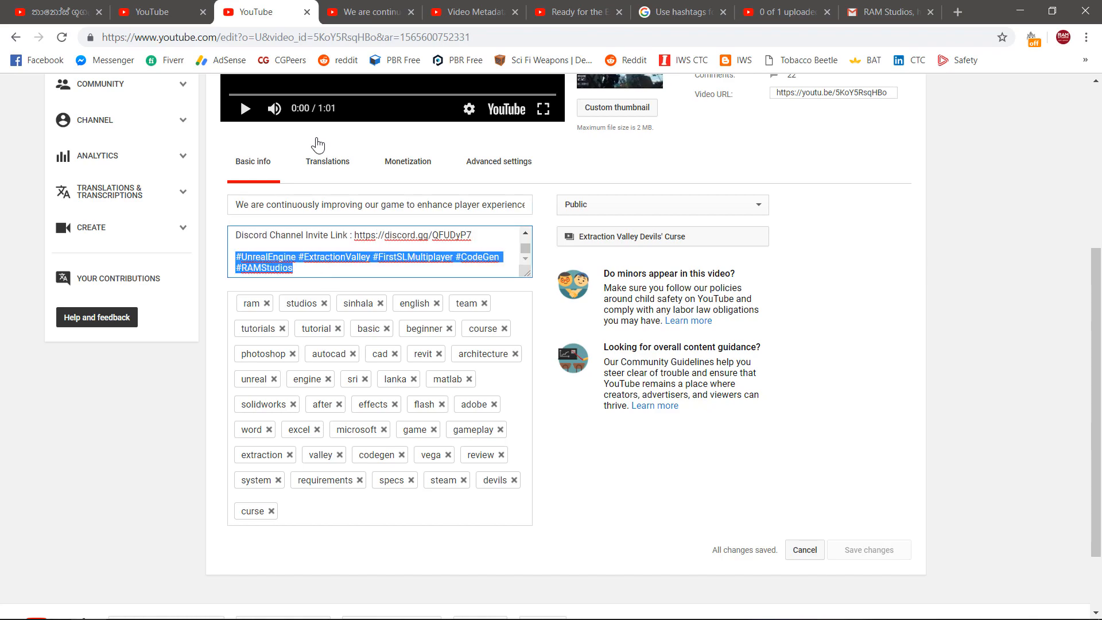
{"action": "left_click", "coordinate": [370, 12]}
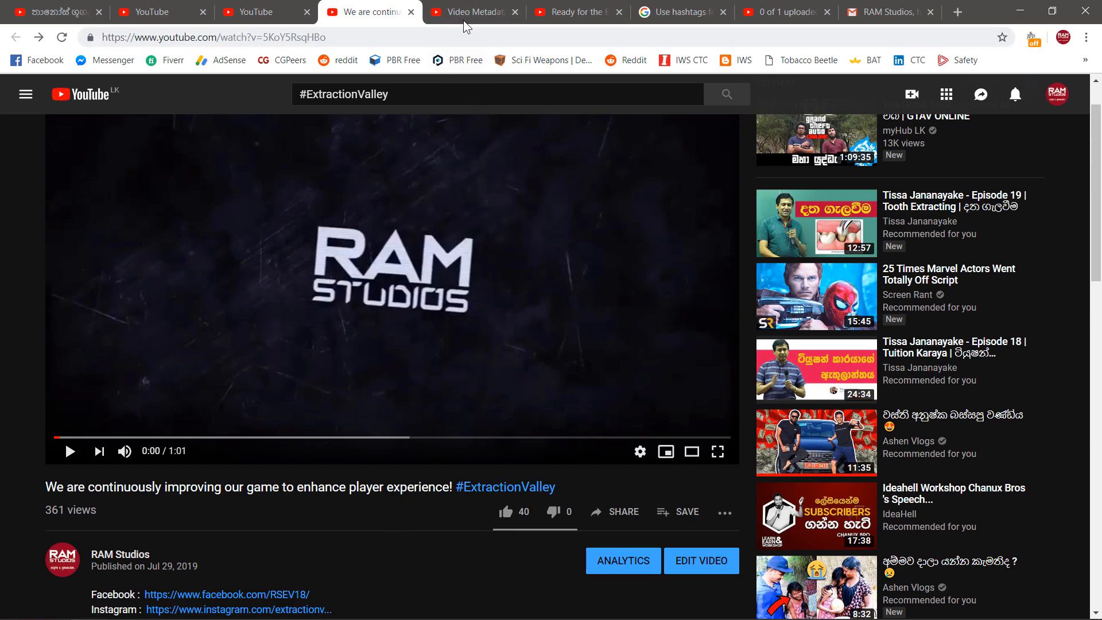
{"action": "left_click", "coordinate": [253, 11]}
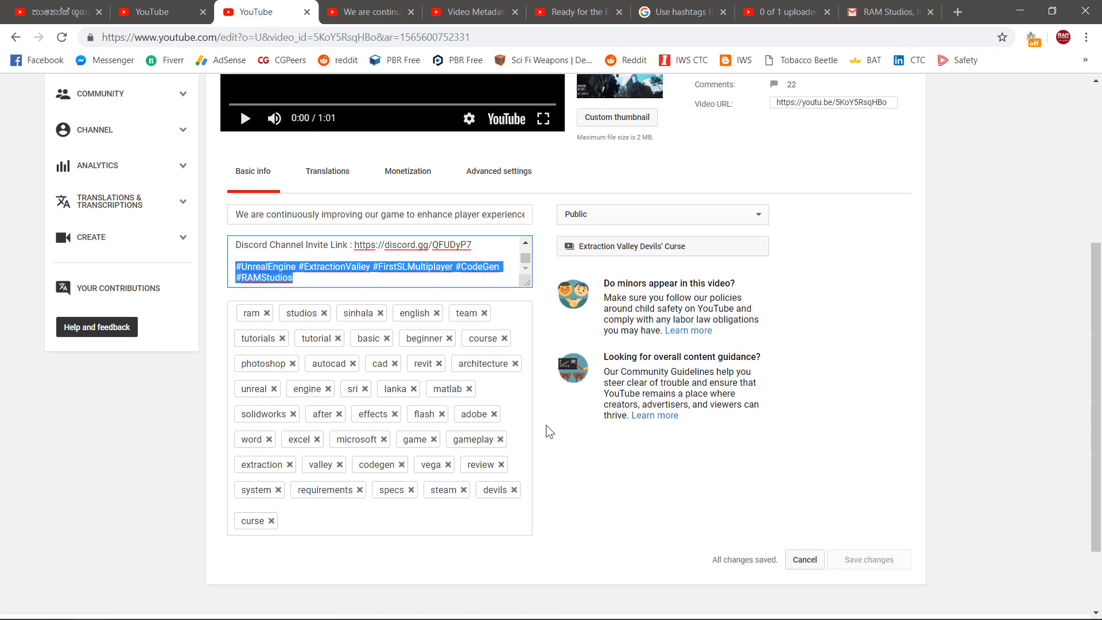
{"action": "scroll", "coordinate": [549, 431], "scroll_direction": "up", "scroll_amount": 4}
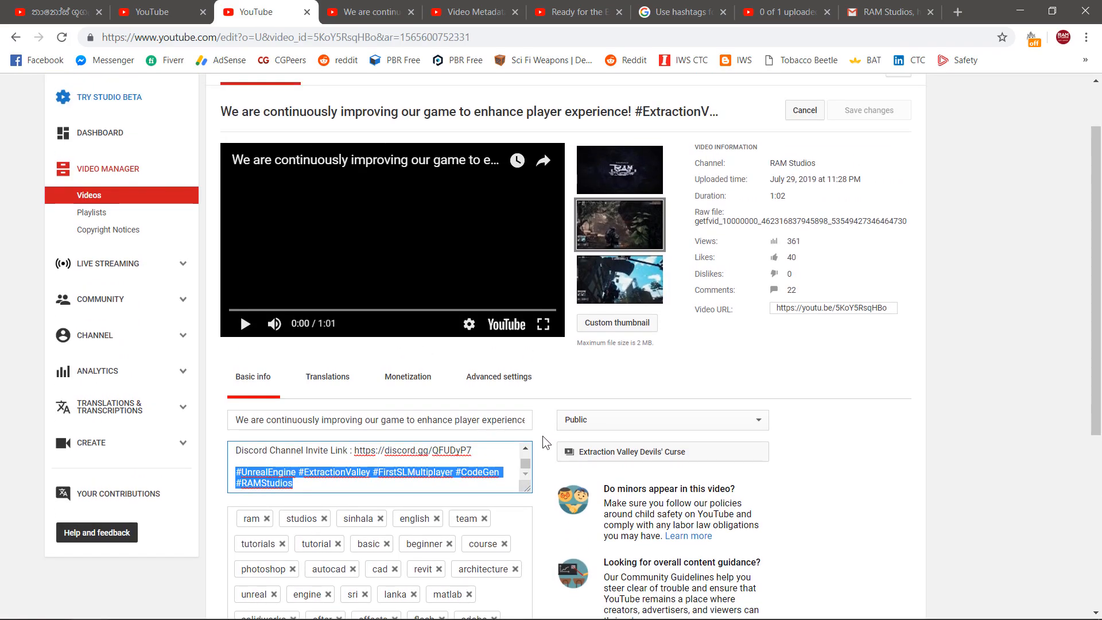
{"action": "left_click", "coordinate": [362, 12]}
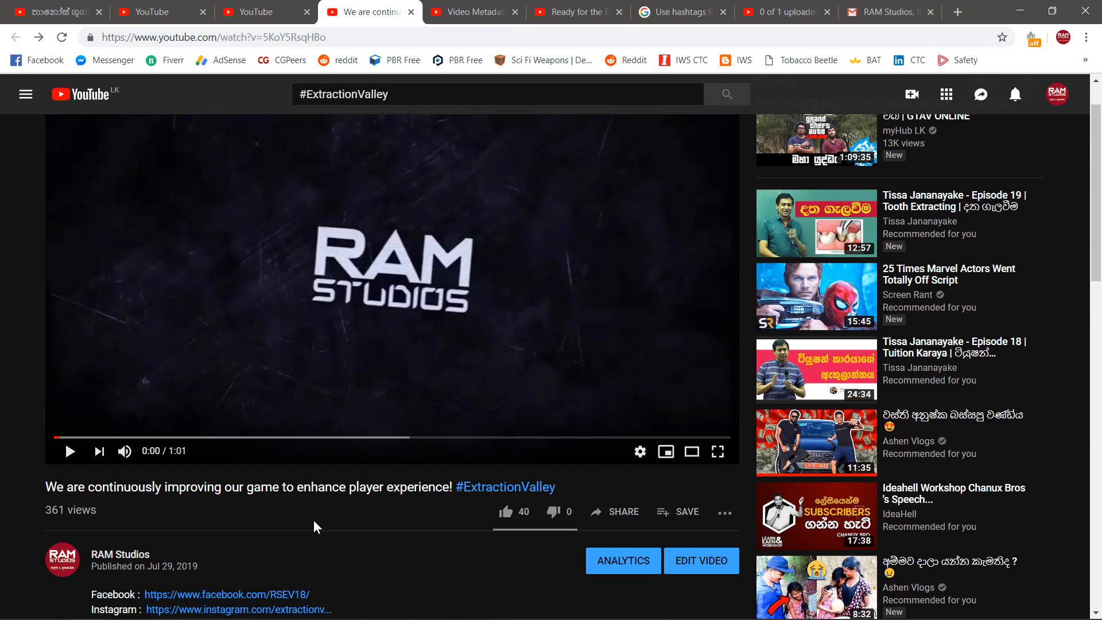
{"action": "scroll", "coordinate": [320, 551], "scroll_direction": "up", "scroll_amount": 1}
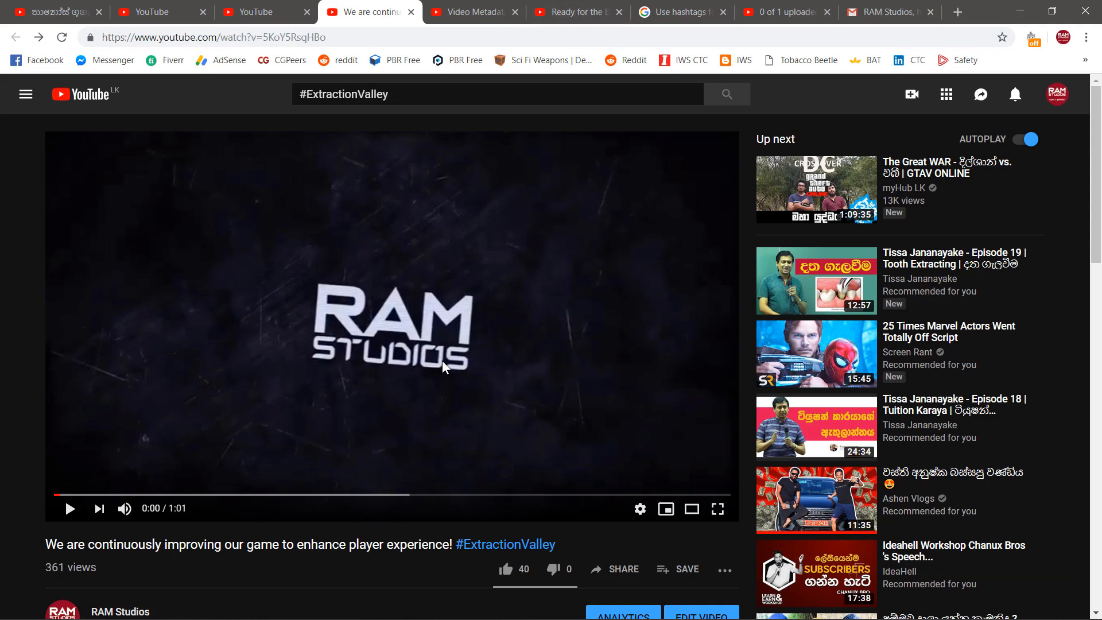
Step: Examine the location link above the Extraction Valley reveal event video's title and the hashtags in its description
{"action": "left_click", "coordinate": [600, 11]}
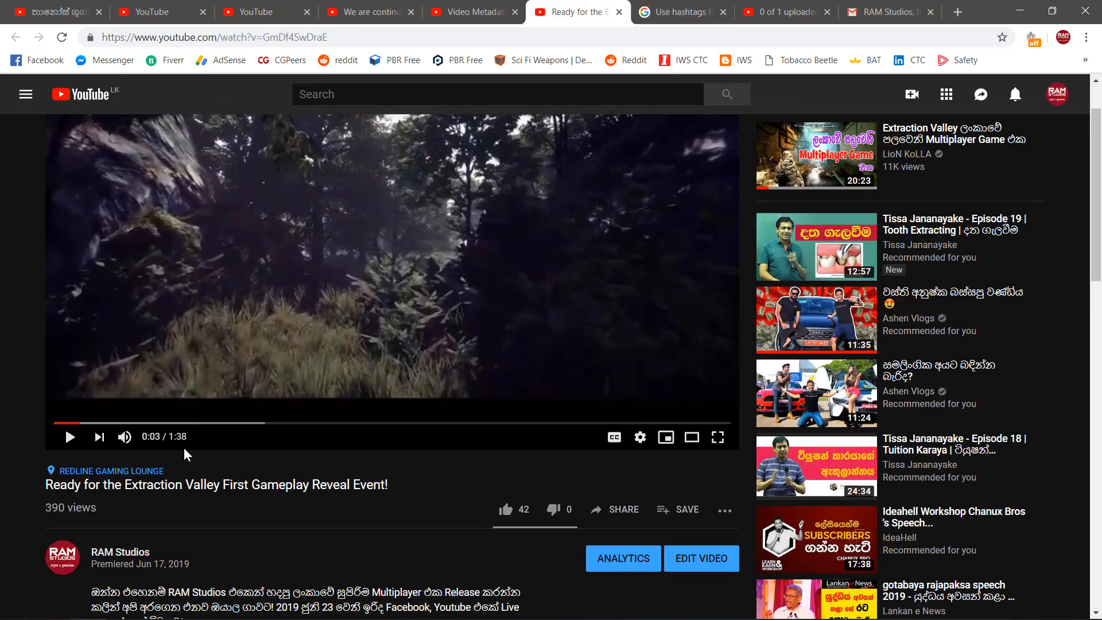
{"action": "scroll", "coordinate": [180, 460], "scroll_direction": "down", "scroll_amount": 1}
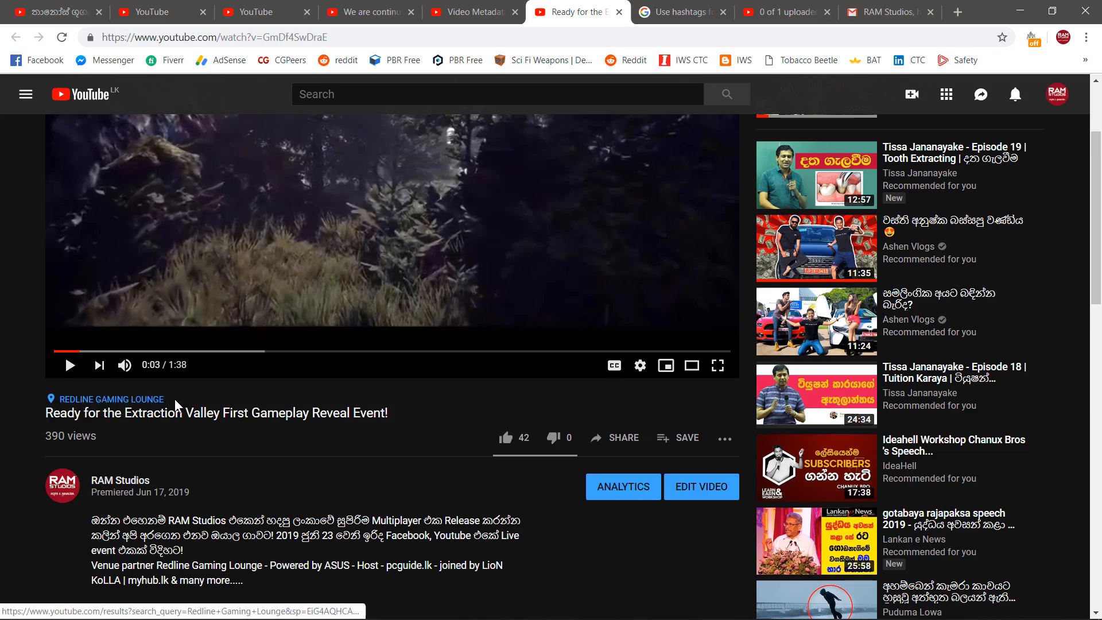
{"action": "scroll", "coordinate": [218, 410], "scroll_direction": "down", "scroll_amount": 3}
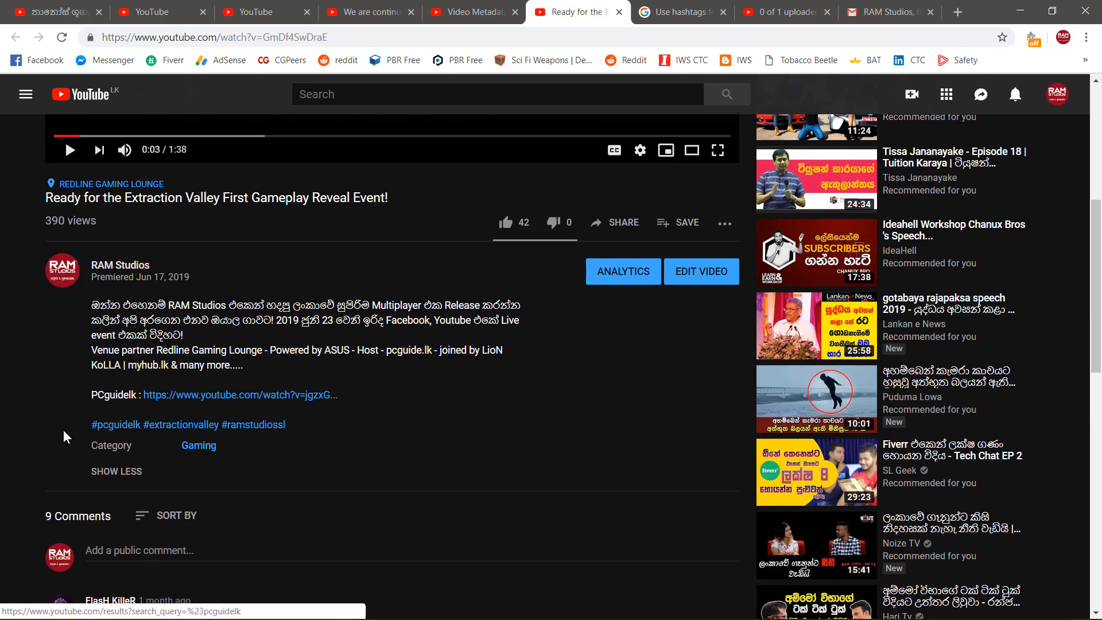
{"action": "scroll", "coordinate": [336, 442], "scroll_direction": "up", "scroll_amount": 2}
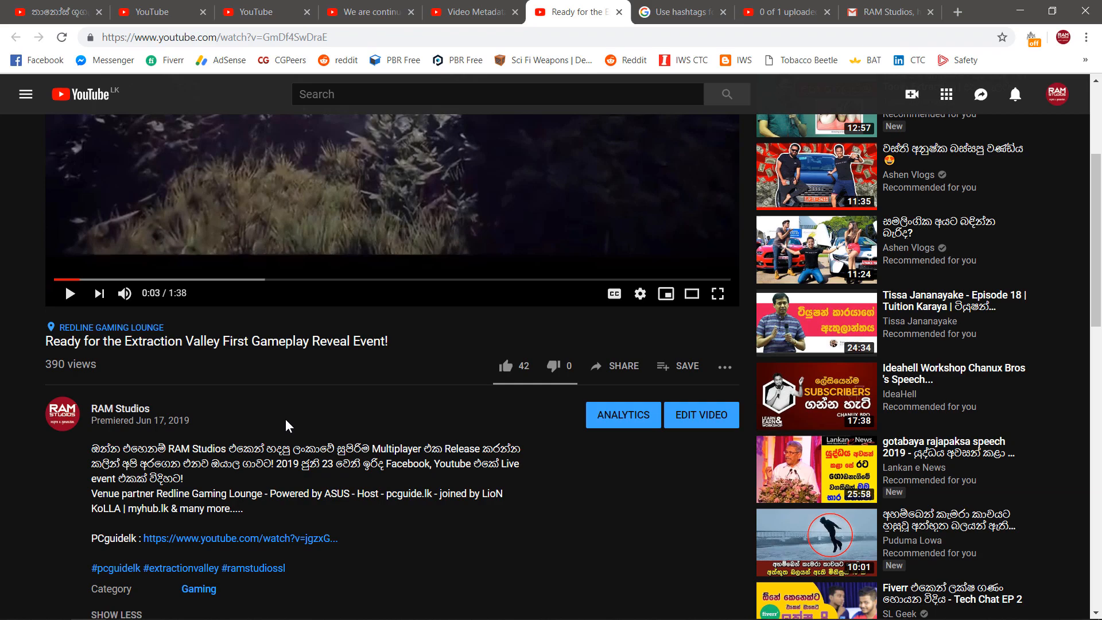
{"action": "scroll", "coordinate": [289, 436], "scroll_direction": "up", "scroll_amount": 1}
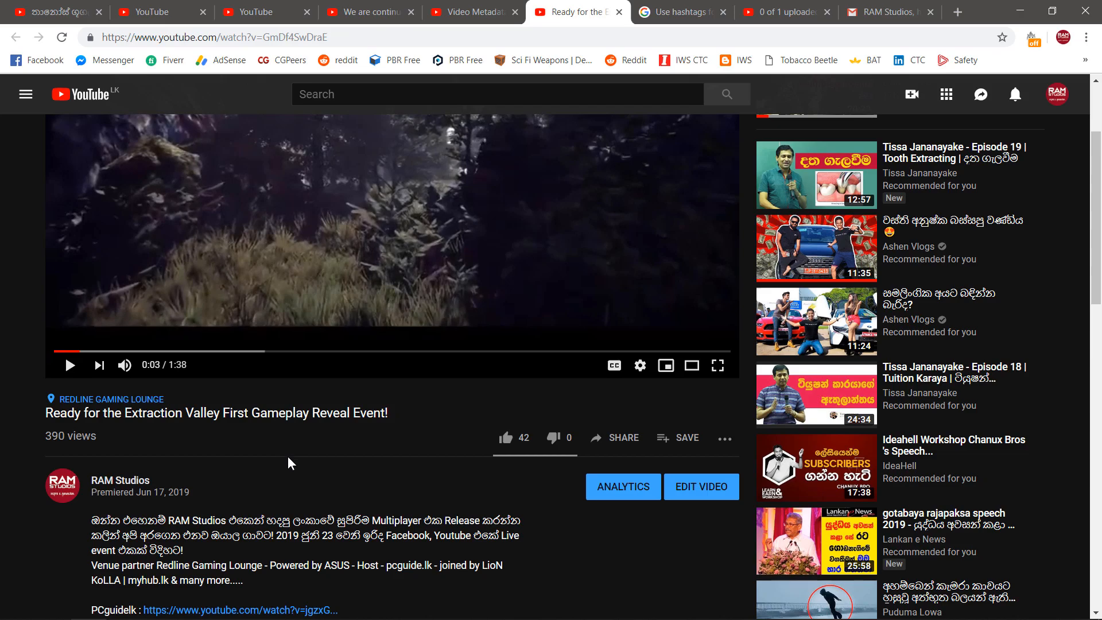
Step: Return to the game video's edit page and look through its advanced settings for a video location option
{"action": "left_click", "coordinate": [279, 12]}
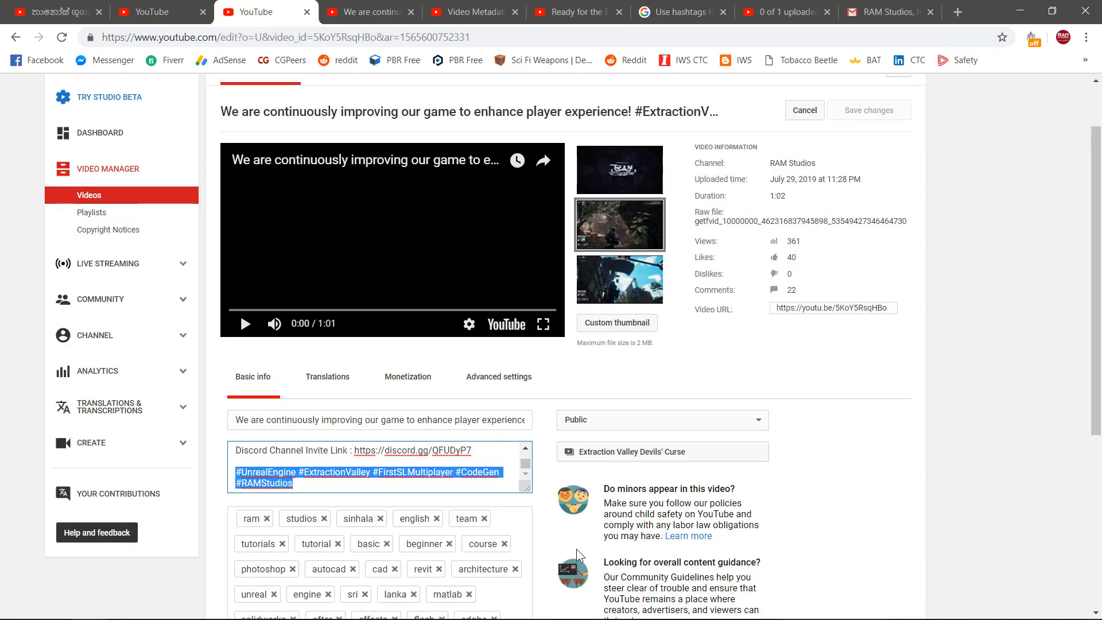
{"action": "scroll", "coordinate": [548, 402], "scroll_direction": "up", "scroll_amount": 2}
{"action": "left_click", "coordinate": [580, 425]}
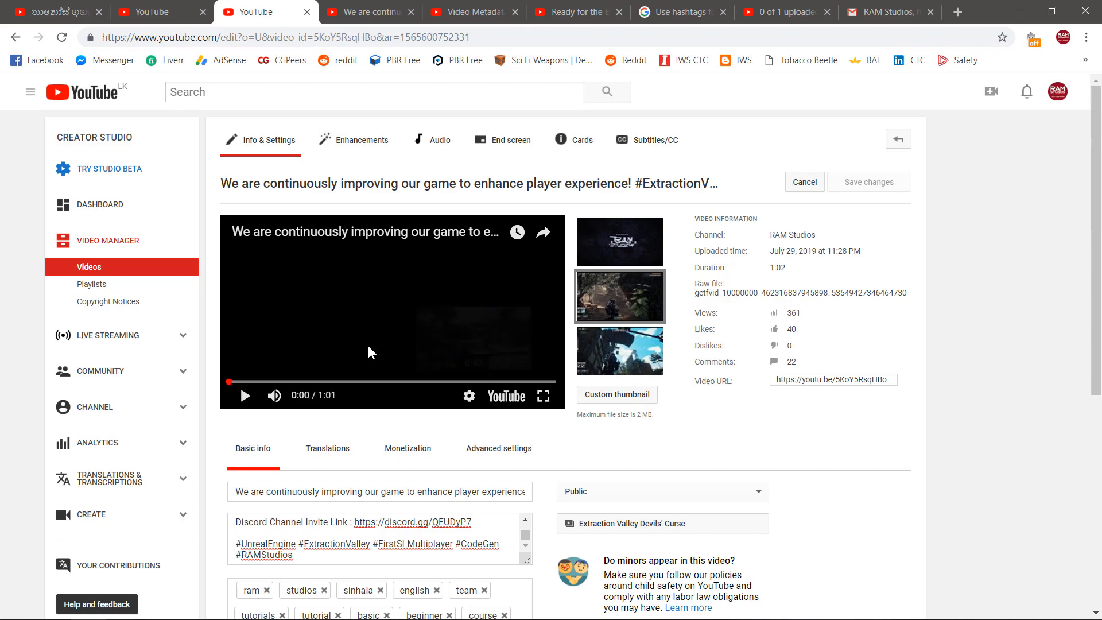
{"action": "scroll", "coordinate": [663, 396], "scroll_direction": "down", "scroll_amount": 1}
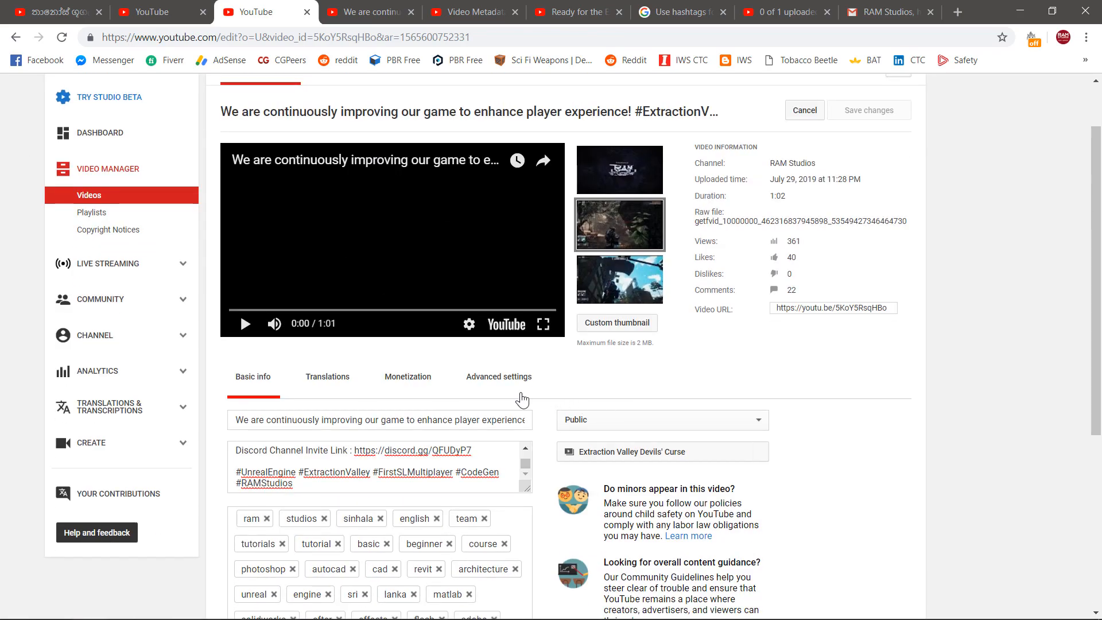
{"action": "left_click", "coordinate": [489, 387]}
{"action": "scroll", "coordinate": [658, 379], "scroll_direction": "down", "scroll_amount": 3}
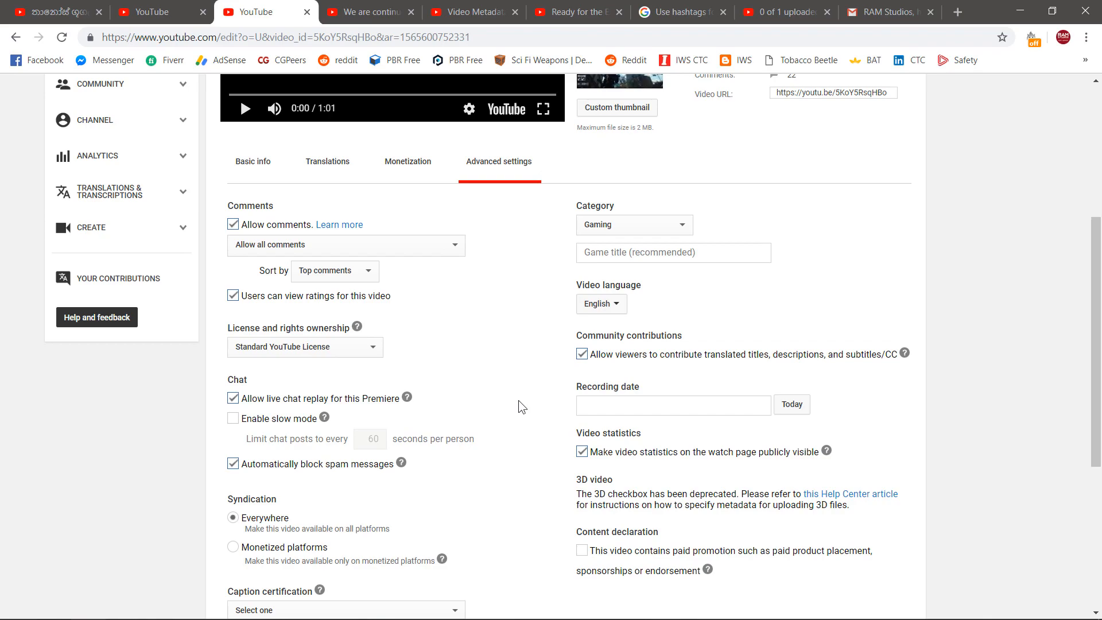
{"action": "scroll", "coordinate": [518, 400], "scroll_direction": "down", "scroll_amount": 2}
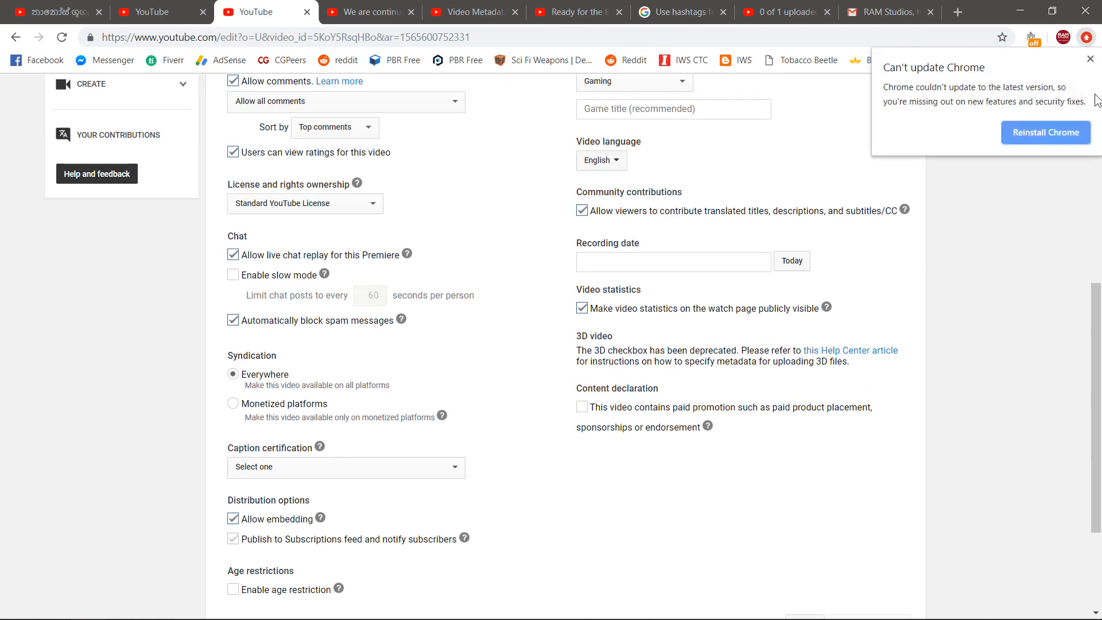
{"action": "left_click", "coordinate": [1089, 59]}
{"action": "scroll", "coordinate": [749, 360], "scroll_direction": "up", "scroll_amount": 2}
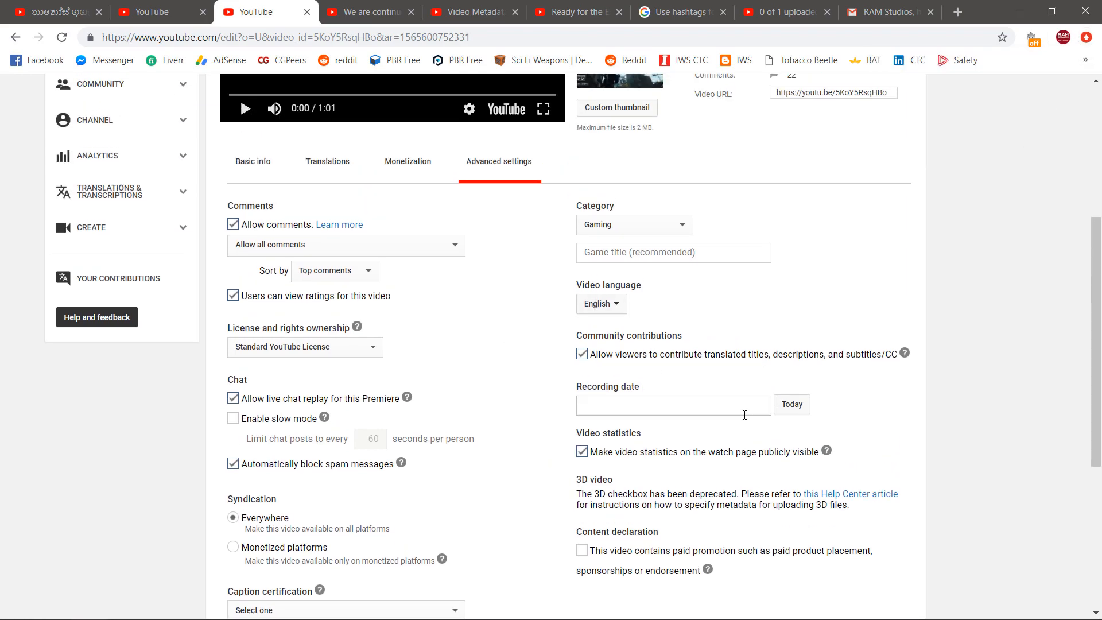
{"action": "scroll", "coordinate": [765, 407], "scroll_direction": "down", "scroll_amount": 2}
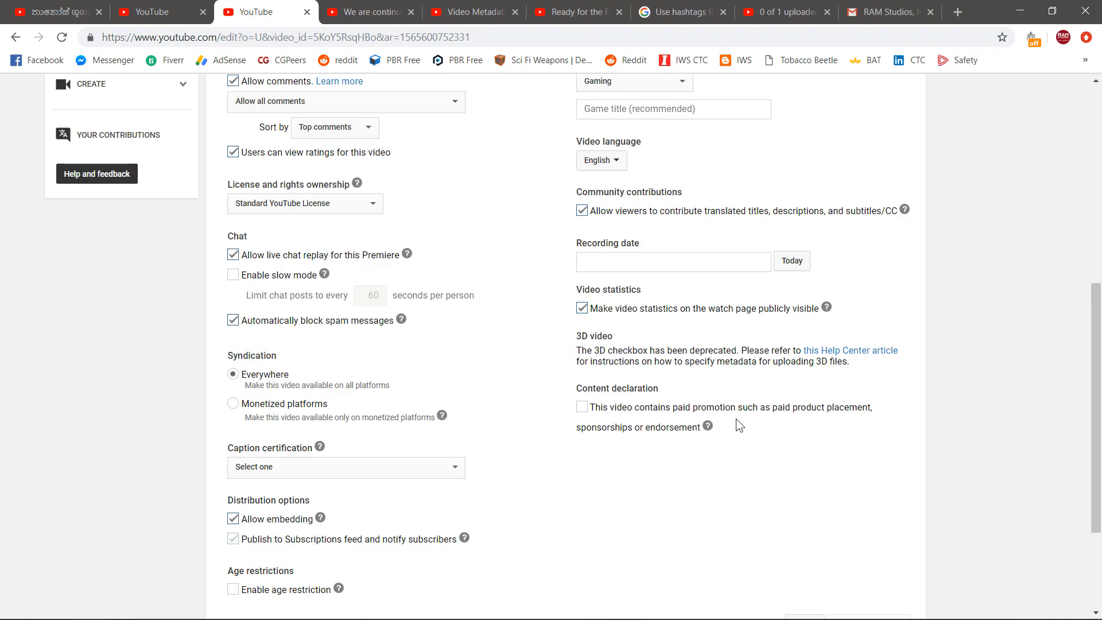
{"action": "scroll", "coordinate": [712, 491], "scroll_direction": "up", "scroll_amount": 1}
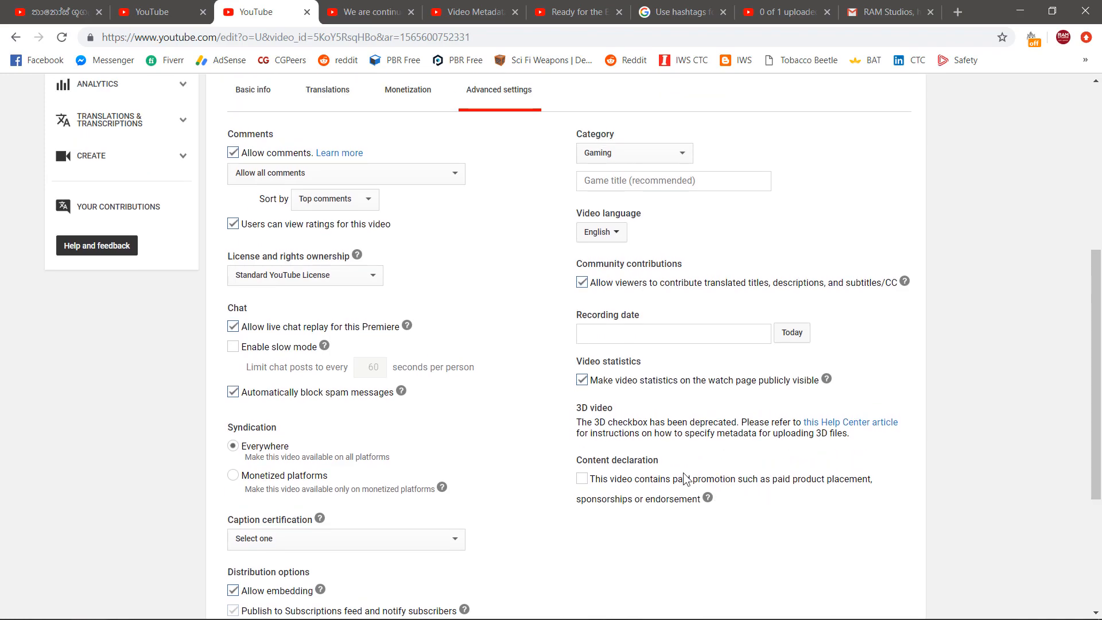
{"action": "scroll", "coordinate": [680, 473], "scroll_direction": "up", "scroll_amount": 1}
{"action": "scroll", "coordinate": [505, 408], "scroll_direction": "down", "scroll_amount": 2}
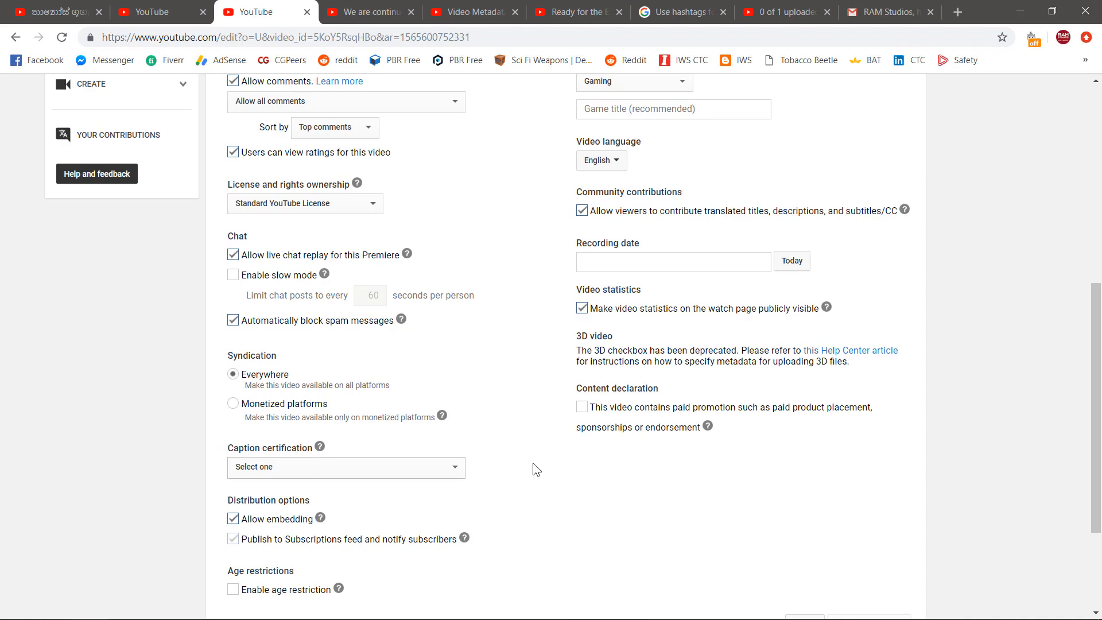
{"action": "scroll", "coordinate": [532, 468], "scroll_direction": "up", "scroll_amount": 1}
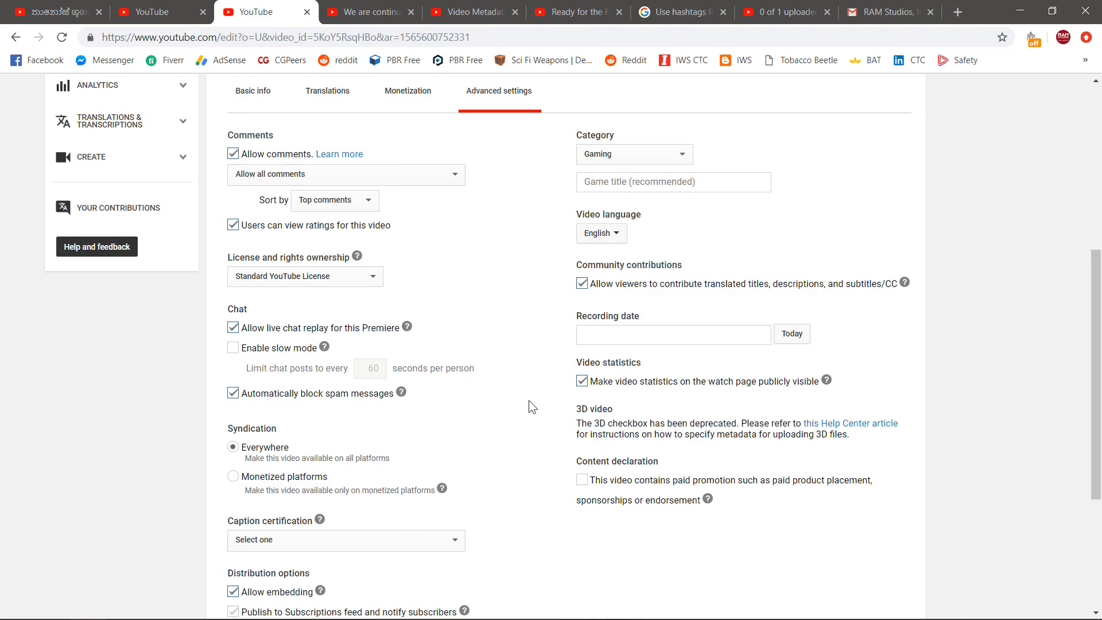
{"action": "scroll", "coordinate": [528, 402], "scroll_direction": "up", "scroll_amount": 3}
{"action": "scroll", "coordinate": [529, 417], "scroll_direction": "up", "scroll_amount": 1}
{"action": "scroll", "coordinate": [529, 418], "scroll_direction": "up", "scroll_amount": 1}
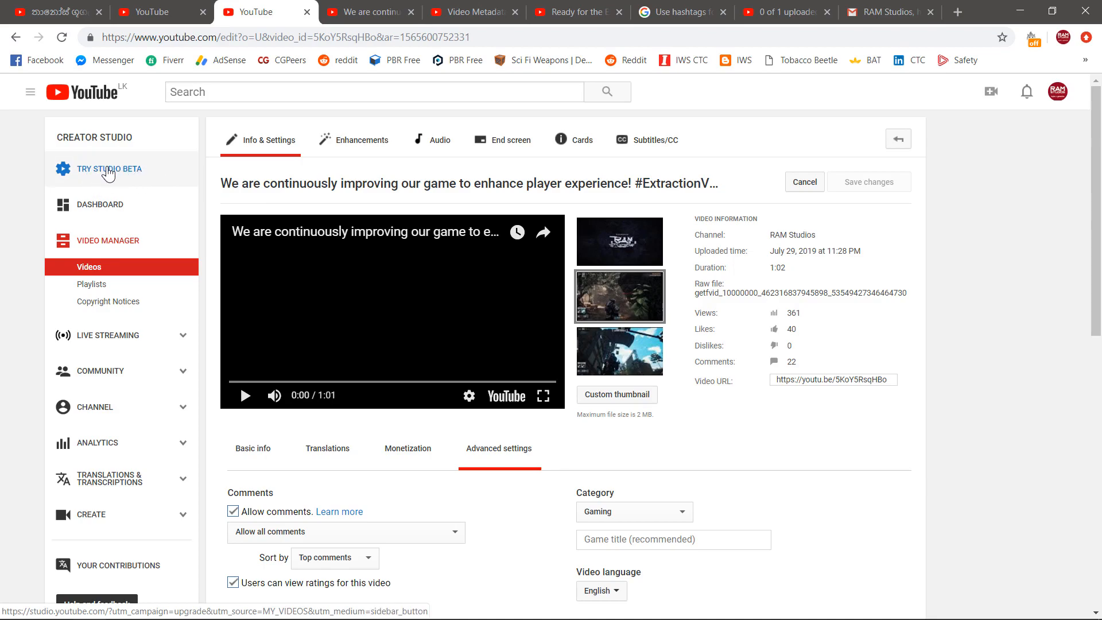
Step: Switch to YouTube Studio beta and open the details of the "Ready for the Extraction Valley First Gameplay Reveal Event!" video from the uploads
{"action": "left_click", "coordinate": [100, 171]}
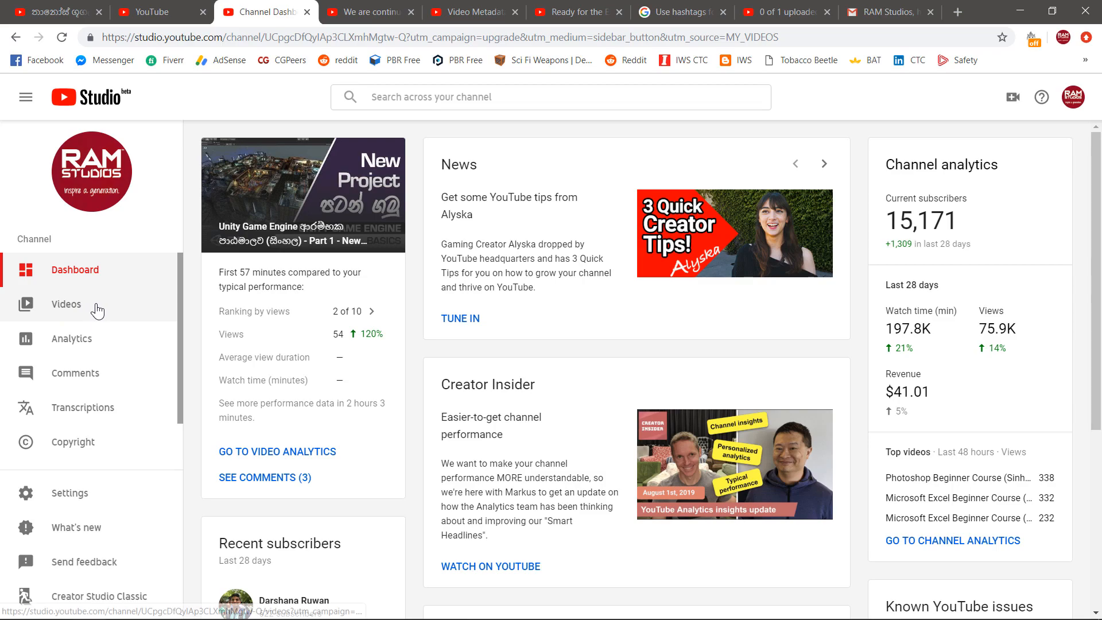
{"action": "left_click", "coordinate": [98, 310]}
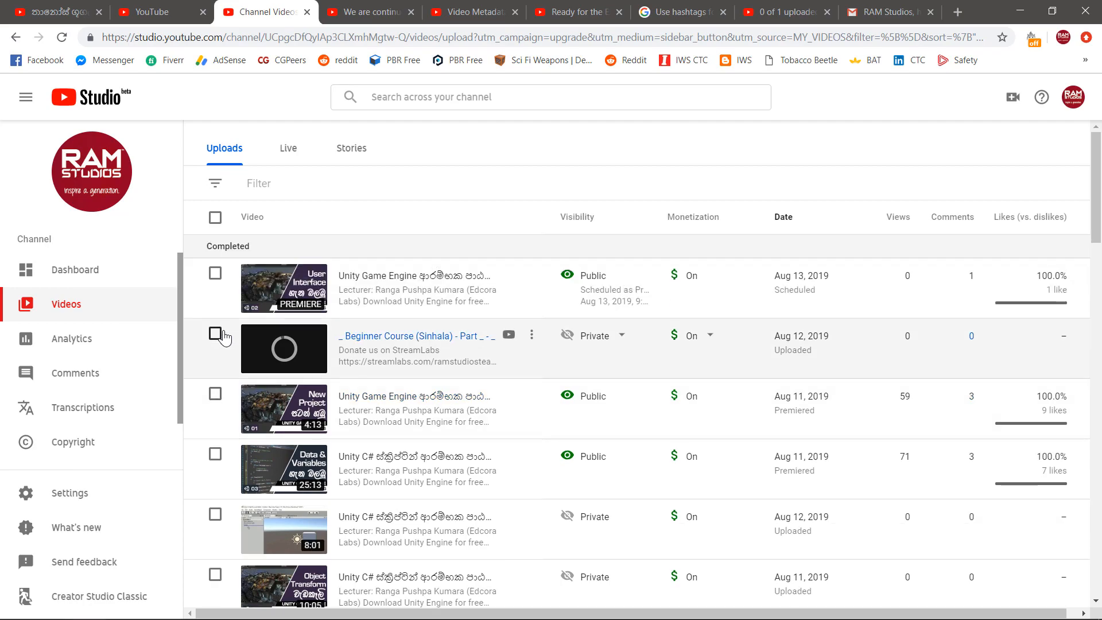
{"action": "scroll", "coordinate": [222, 361], "scroll_direction": "down", "scroll_amount": 3}
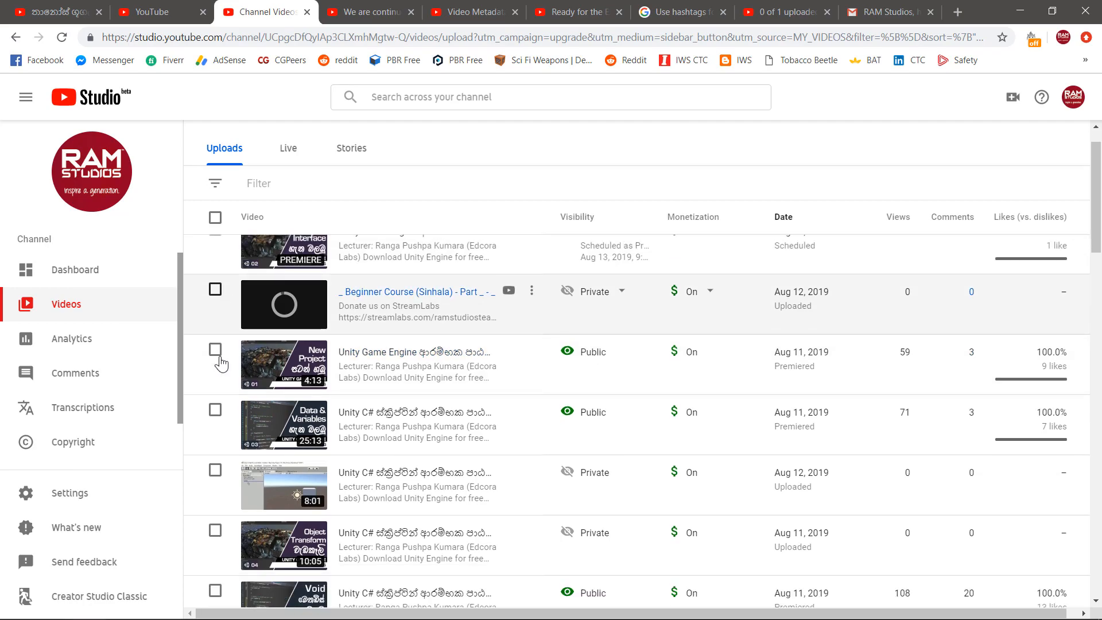
{"action": "scroll", "coordinate": [221, 363], "scroll_direction": "down", "scroll_amount": 4}
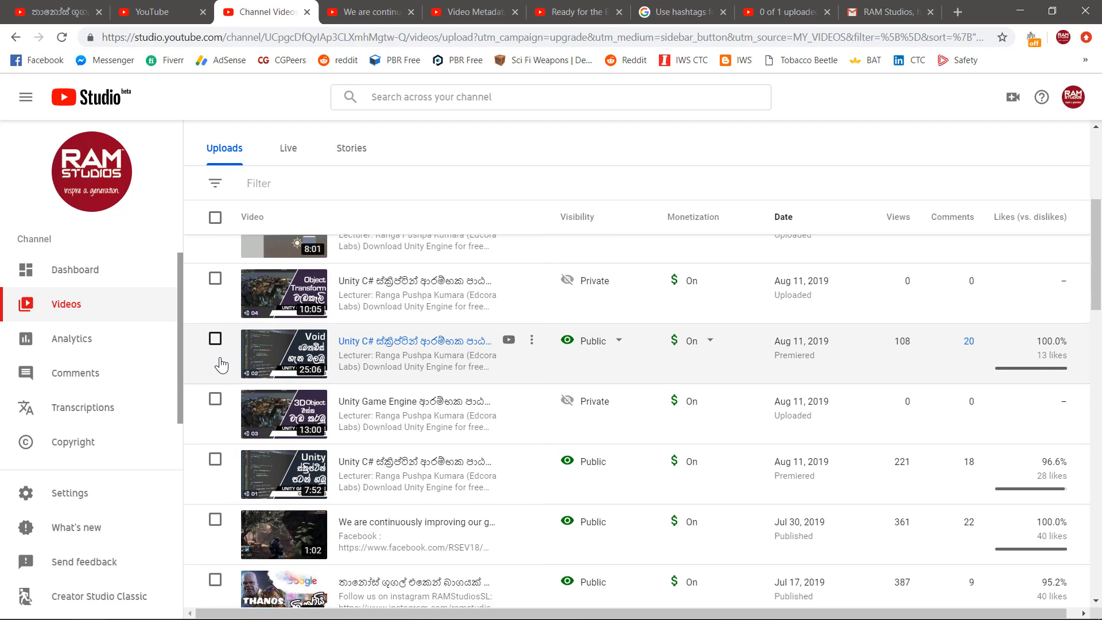
{"action": "scroll", "coordinate": [221, 364], "scroll_direction": "down", "scroll_amount": 1}
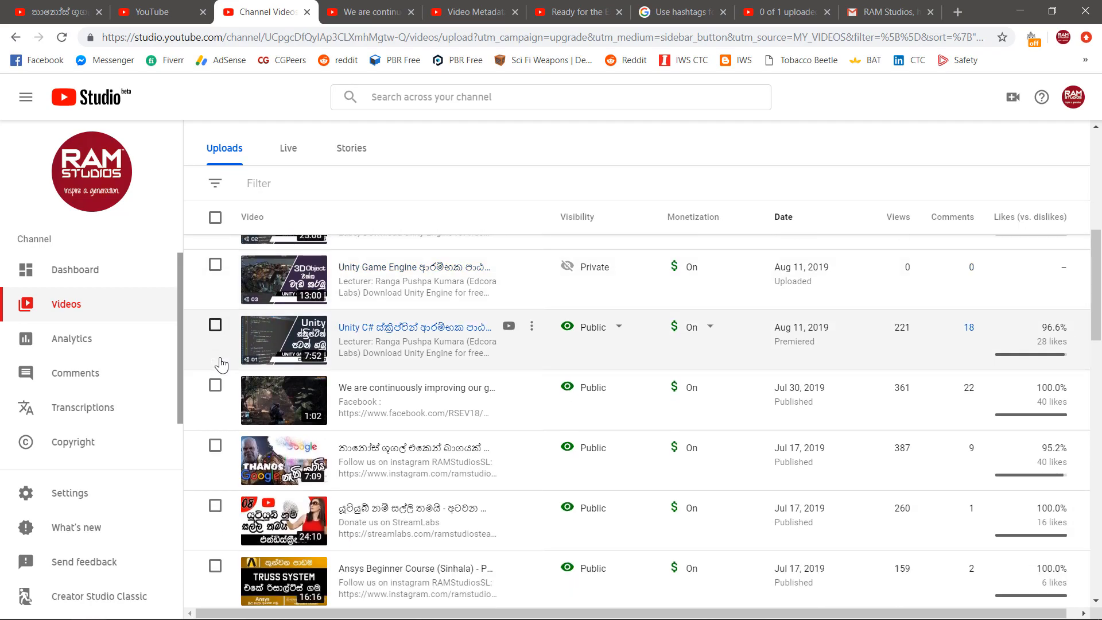
{"action": "scroll", "coordinate": [221, 363], "scroll_direction": "up", "scroll_amount": 3}
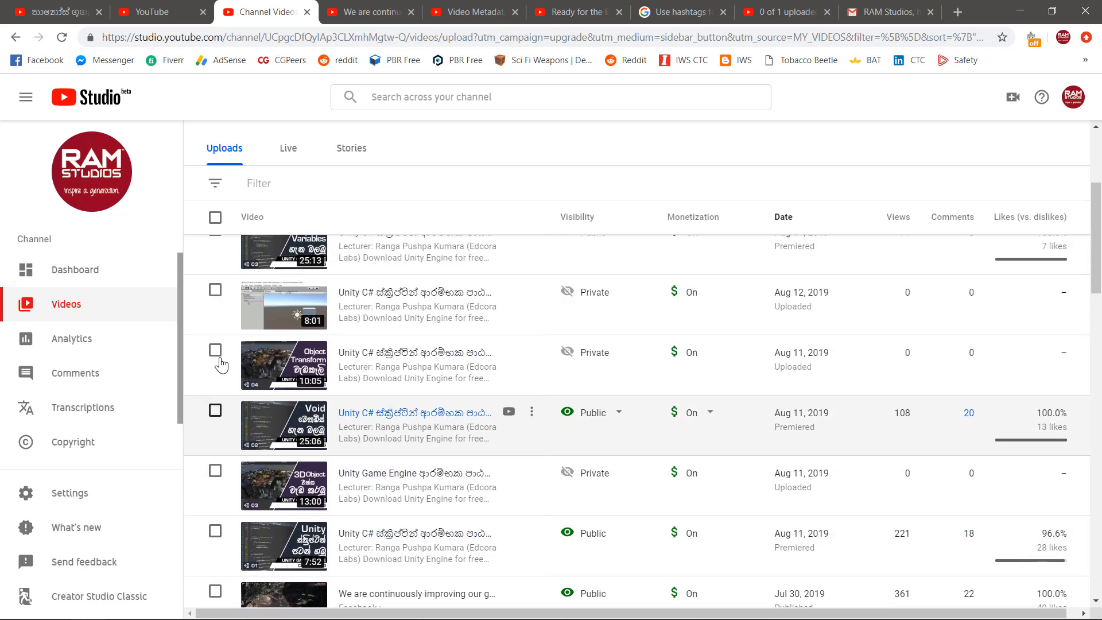
{"action": "scroll", "coordinate": [227, 338], "scroll_direction": "up", "scroll_amount": 2}
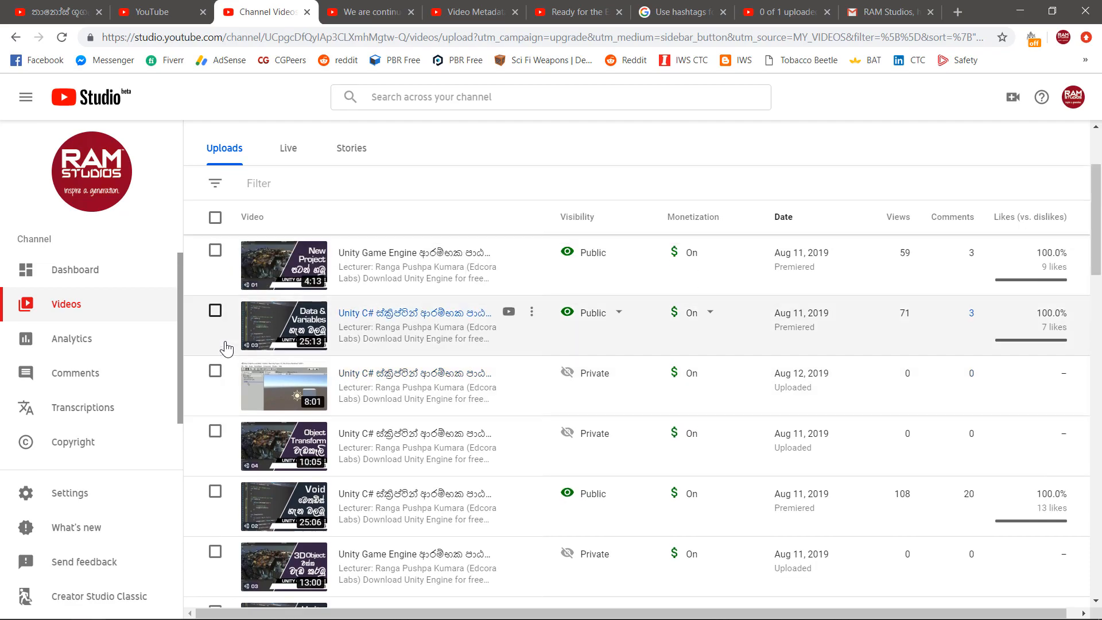
{"action": "scroll", "coordinate": [222, 351], "scroll_direction": "up", "scroll_amount": 1}
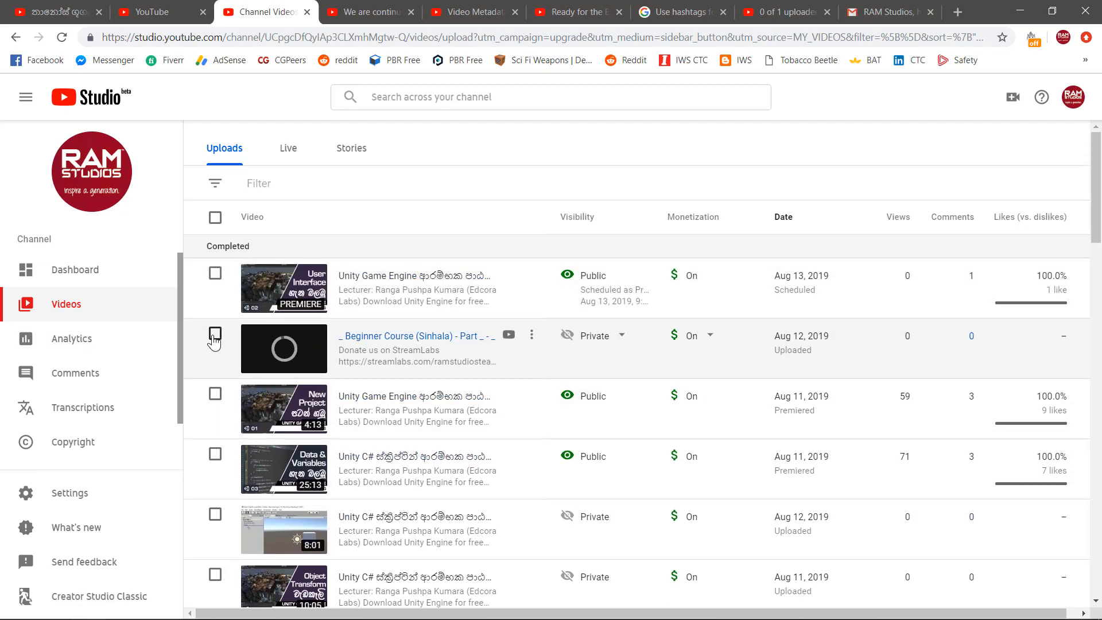
{"action": "scroll", "coordinate": [215, 355], "scroll_direction": "down", "scroll_amount": 1}
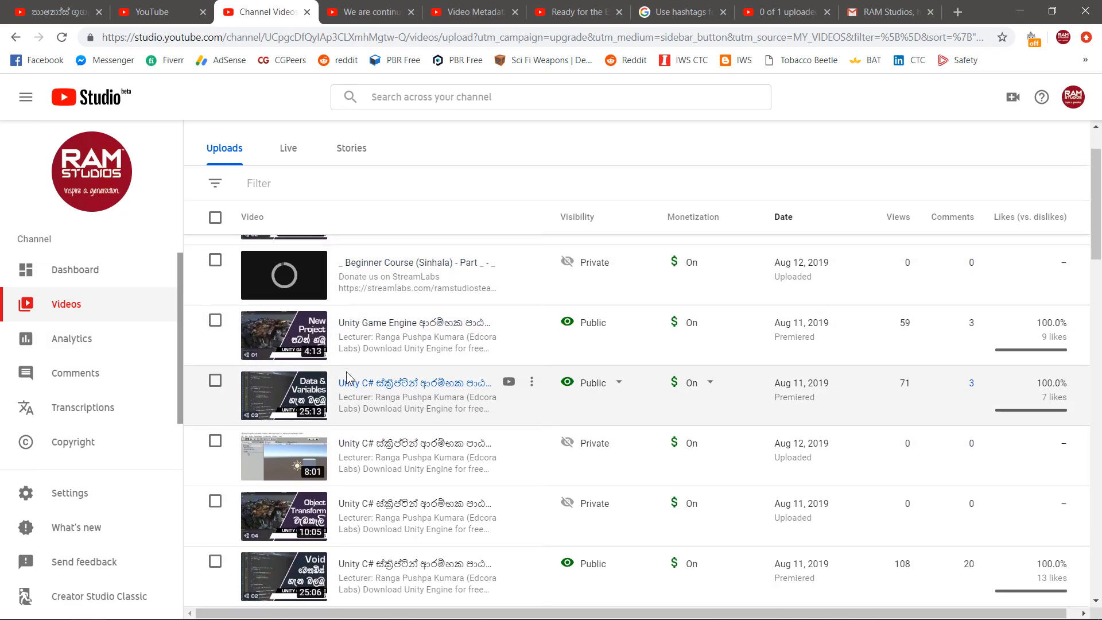
{"action": "scroll", "coordinate": [358, 381], "scroll_direction": "down", "scroll_amount": 3}
{"action": "scroll", "coordinate": [359, 381], "scroll_direction": "down", "scroll_amount": 10}
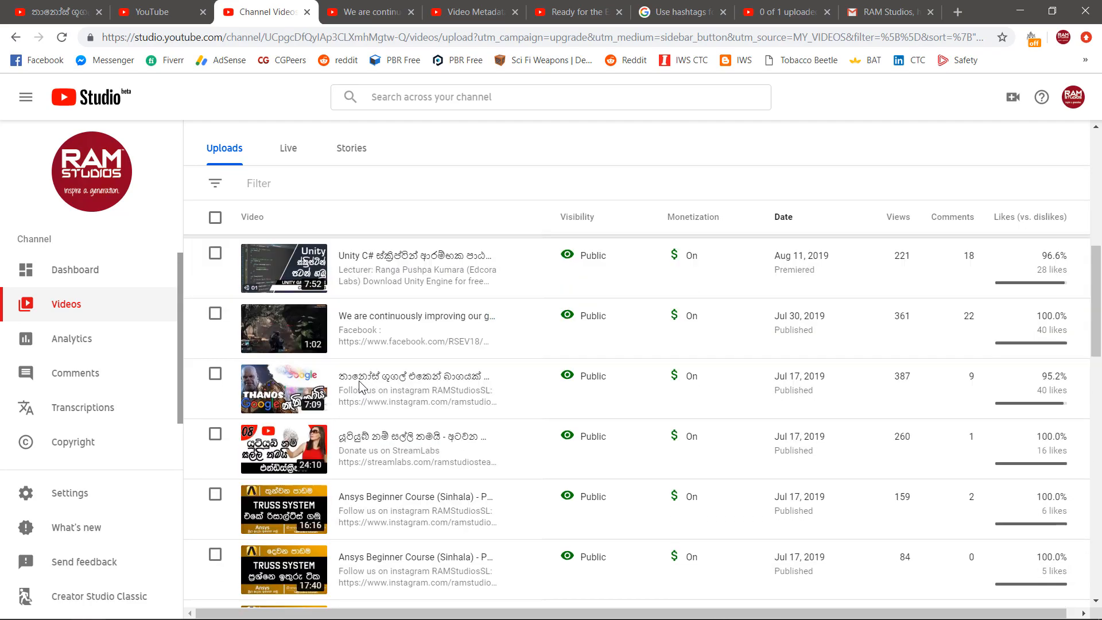
{"action": "scroll", "coordinate": [359, 388], "scroll_direction": "down", "scroll_amount": 3}
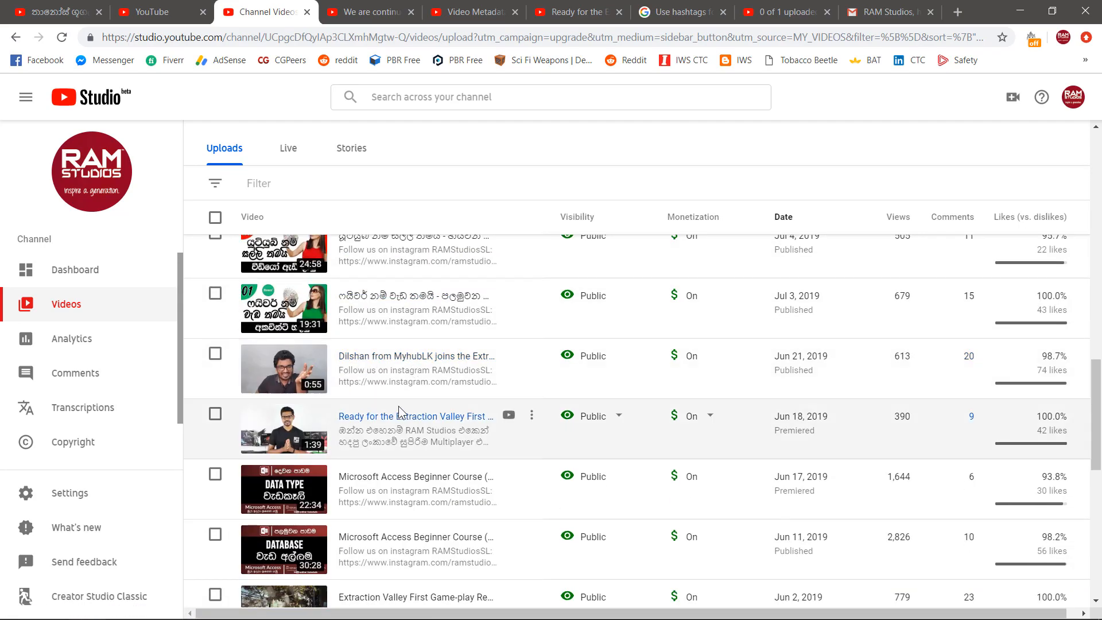
{"action": "left_click", "coordinate": [418, 416]}
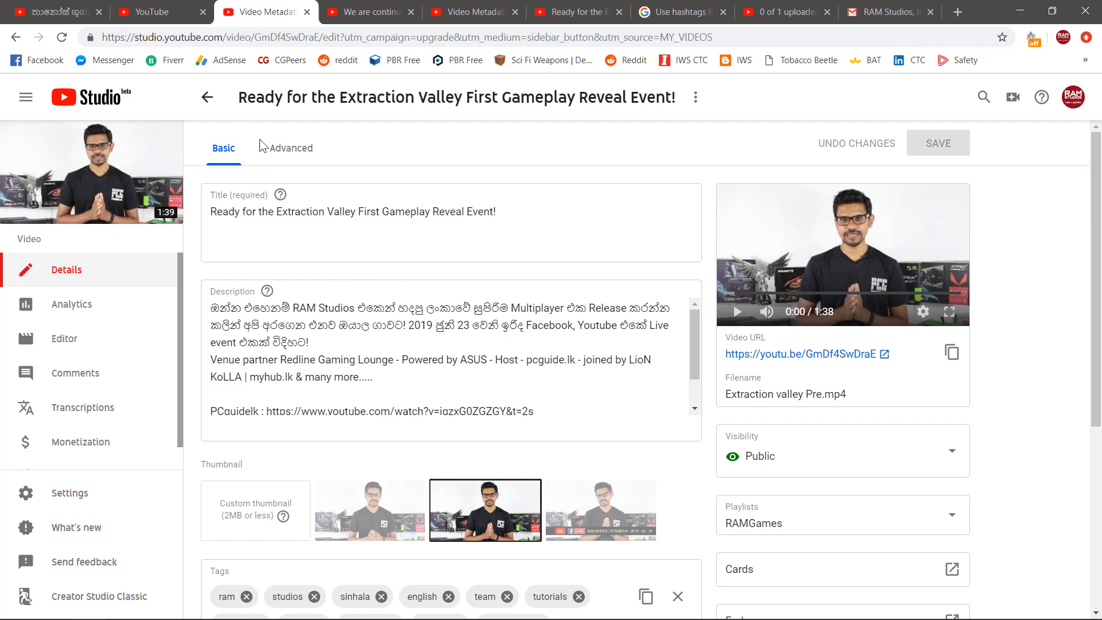
Step: In the video's advanced details, clear the video location, search for "redline gam" and choose Redline Gaming Lounge, Colombo 4
{"action": "left_click", "coordinate": [290, 151]}
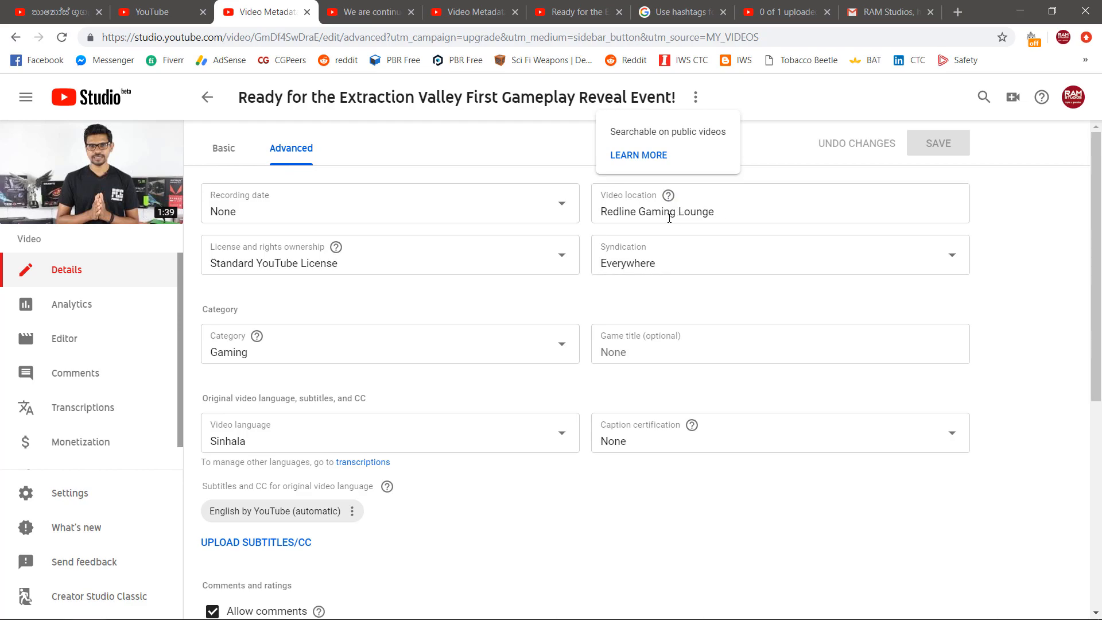
{"action": "left_click", "coordinate": [724, 216]}
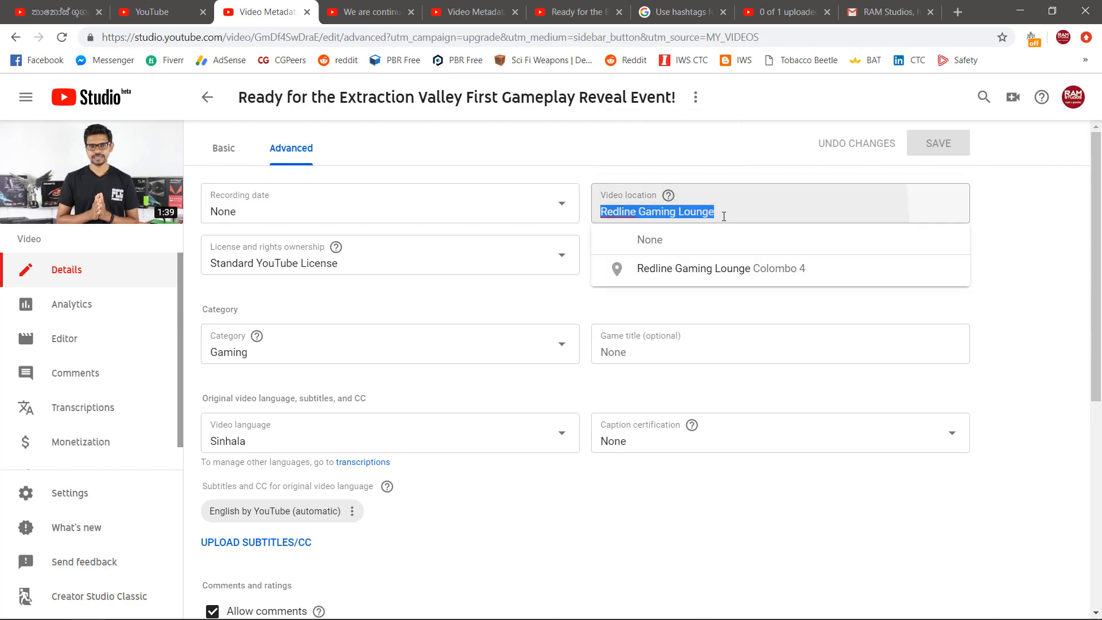
{"action": "key", "text": "BackSpace"}
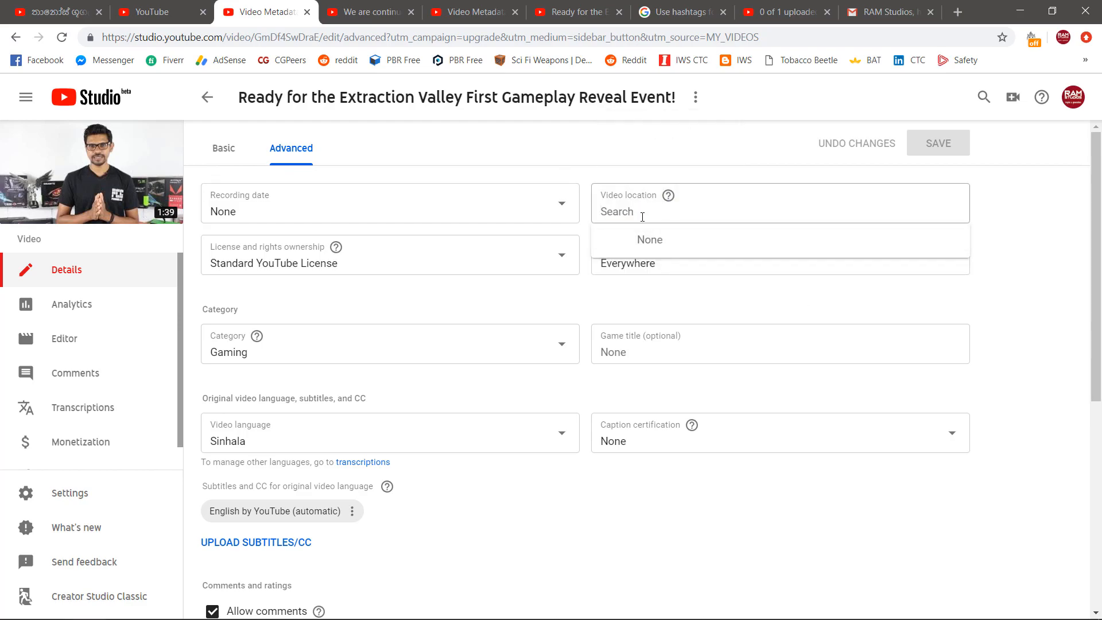
{"action": "type", "text": "red"}
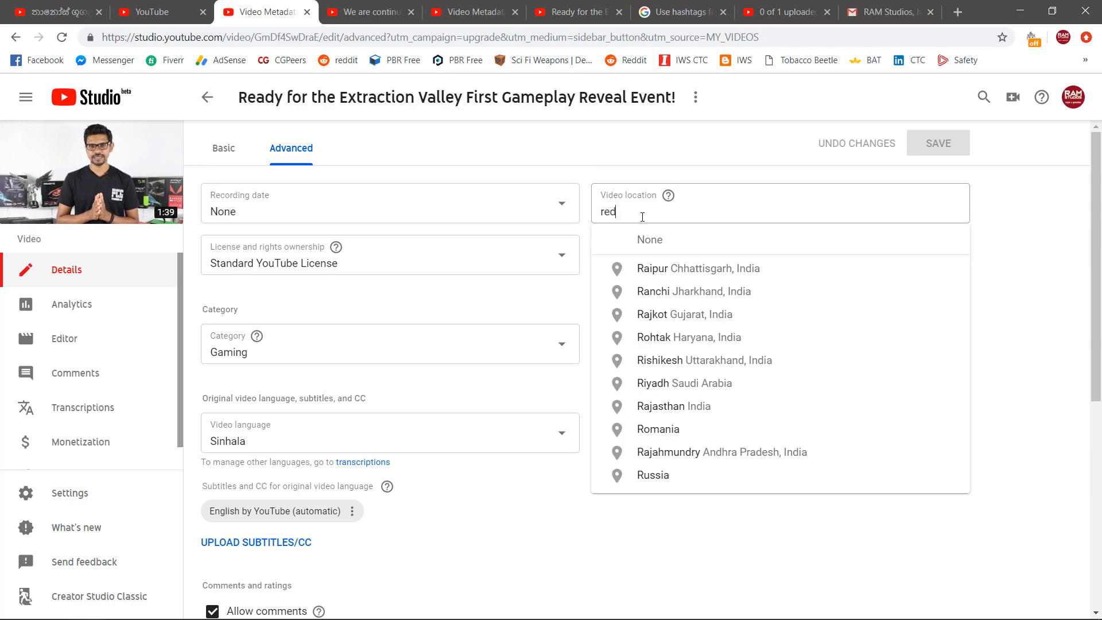
{"action": "type", "text": "line gam"}
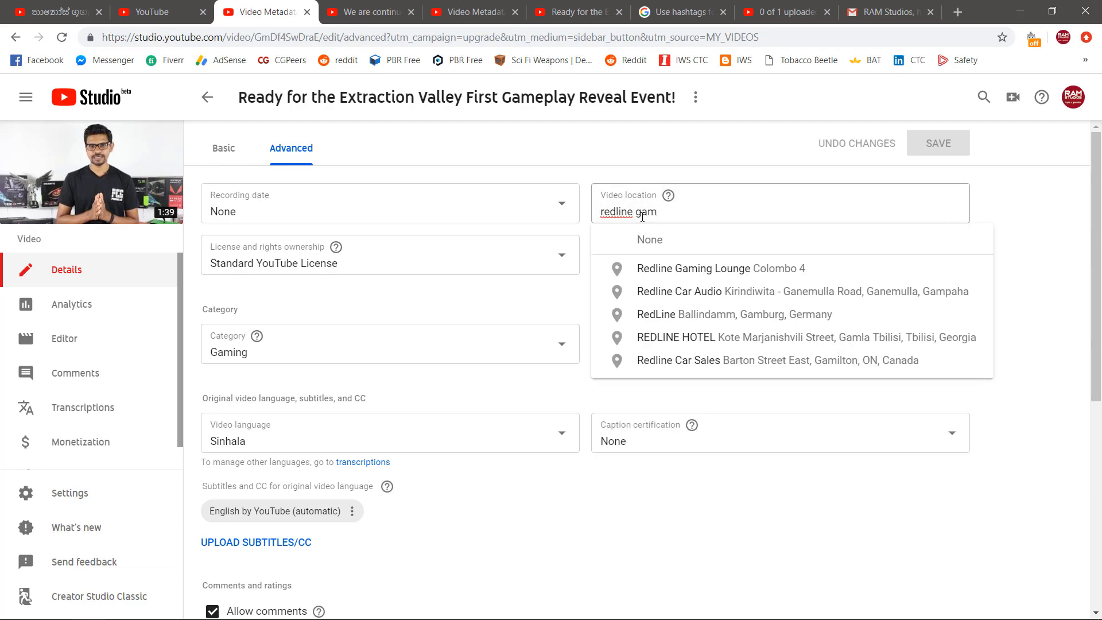
{"action": "left_click", "coordinate": [719, 275]}
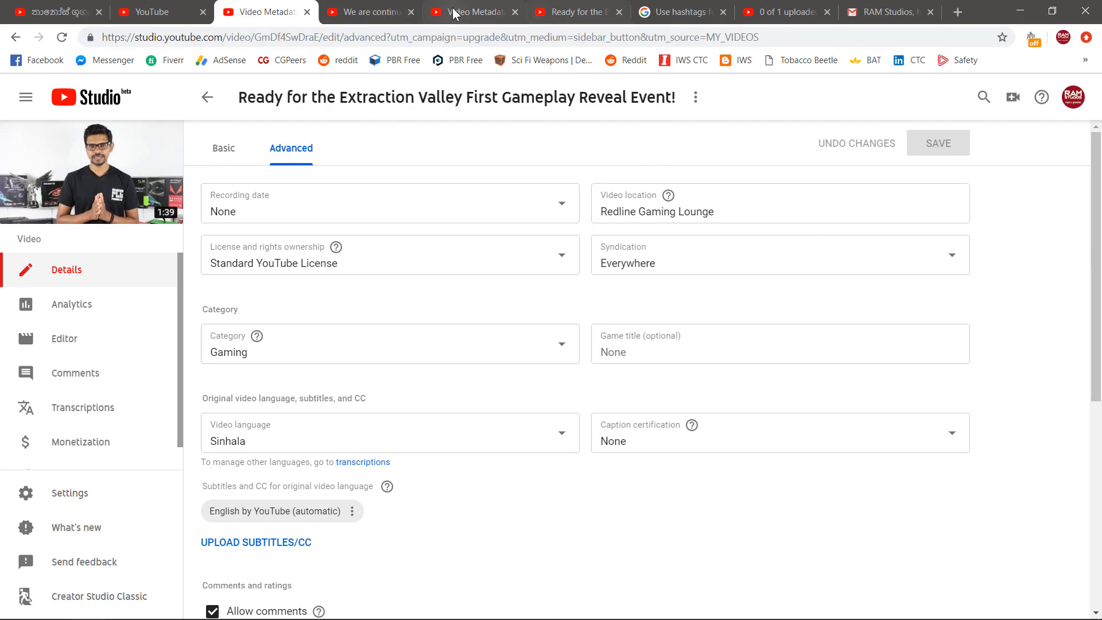
Step: Check the location link on the published reveal event video and highlight the hashtags closing its description on the edit page
{"action": "left_click", "coordinate": [572, 10]}
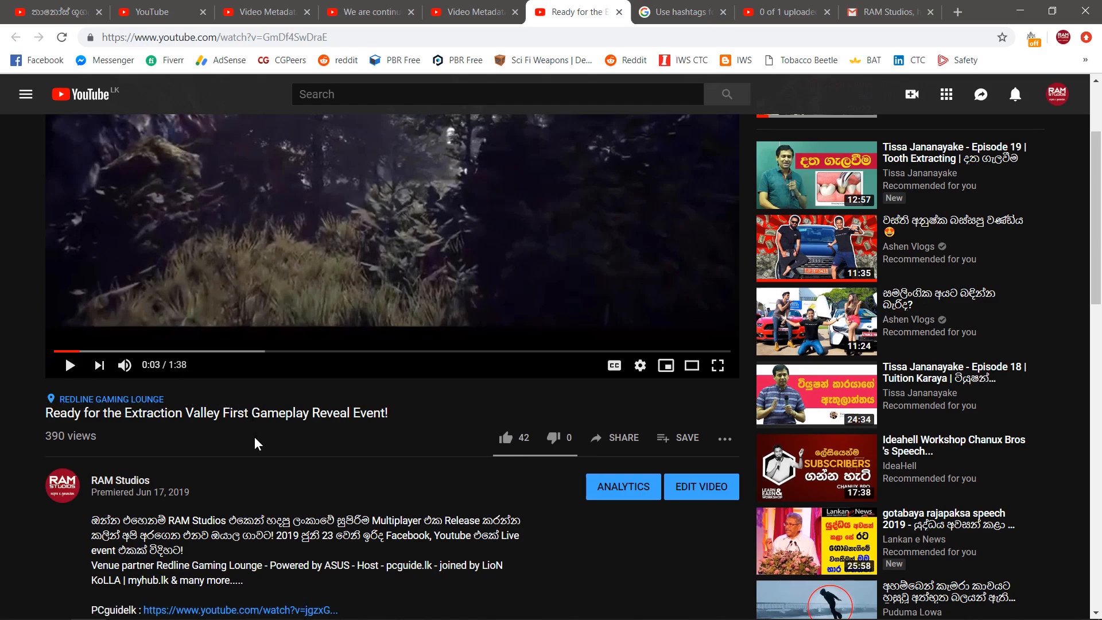
{"action": "left_click", "coordinate": [477, 7]}
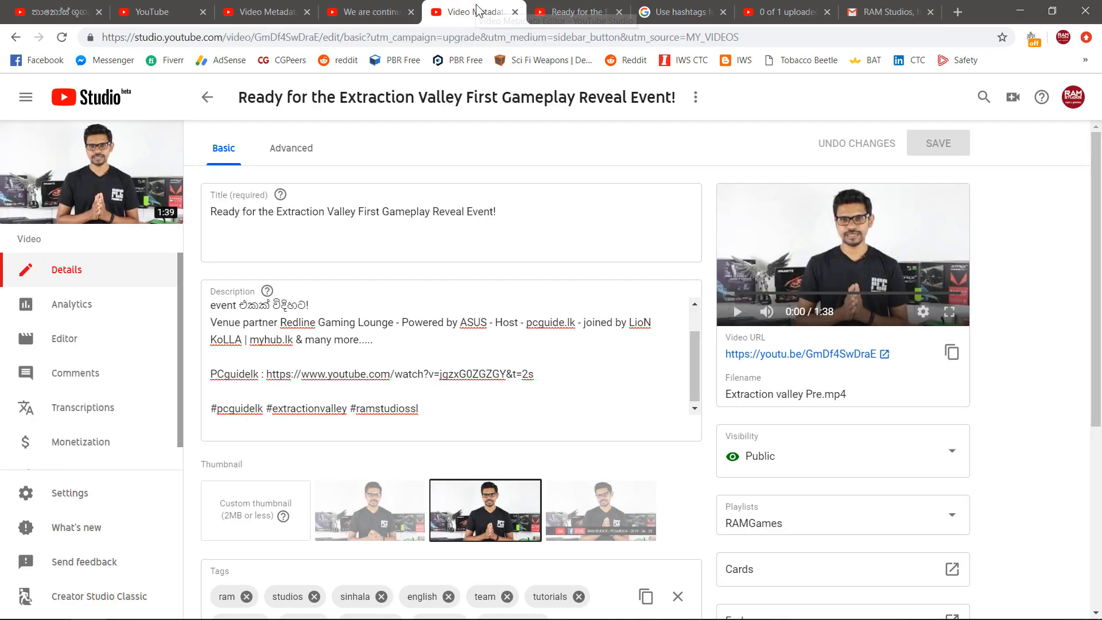
{"action": "left_click_drag", "start_coordinate": [424, 409], "coordinate": [210, 408]}
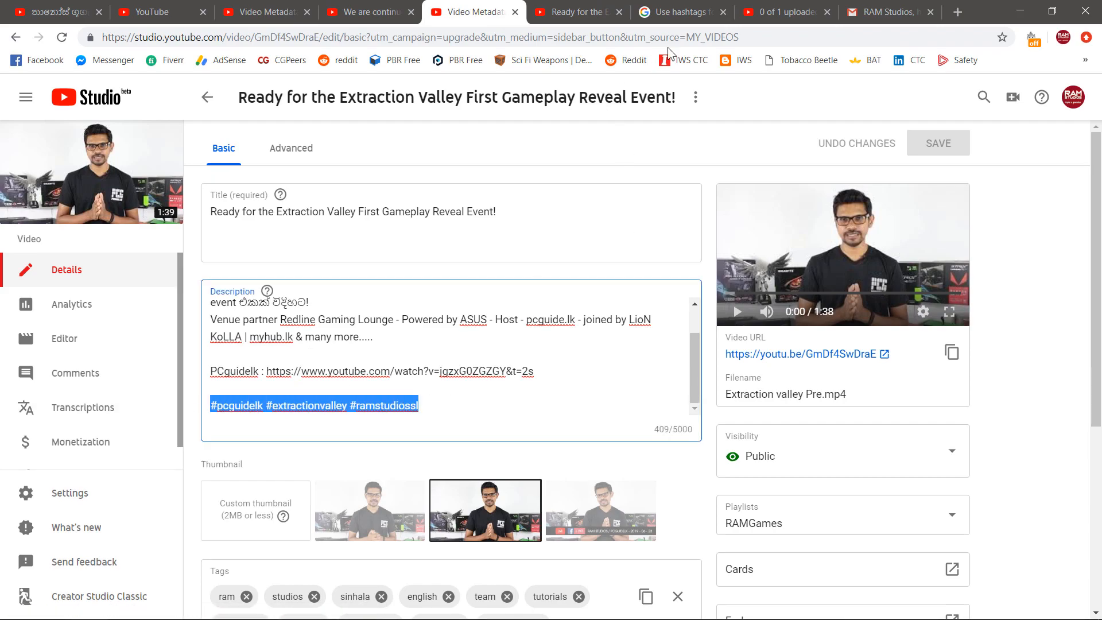
{"action": "left_click", "coordinate": [509, 413]}
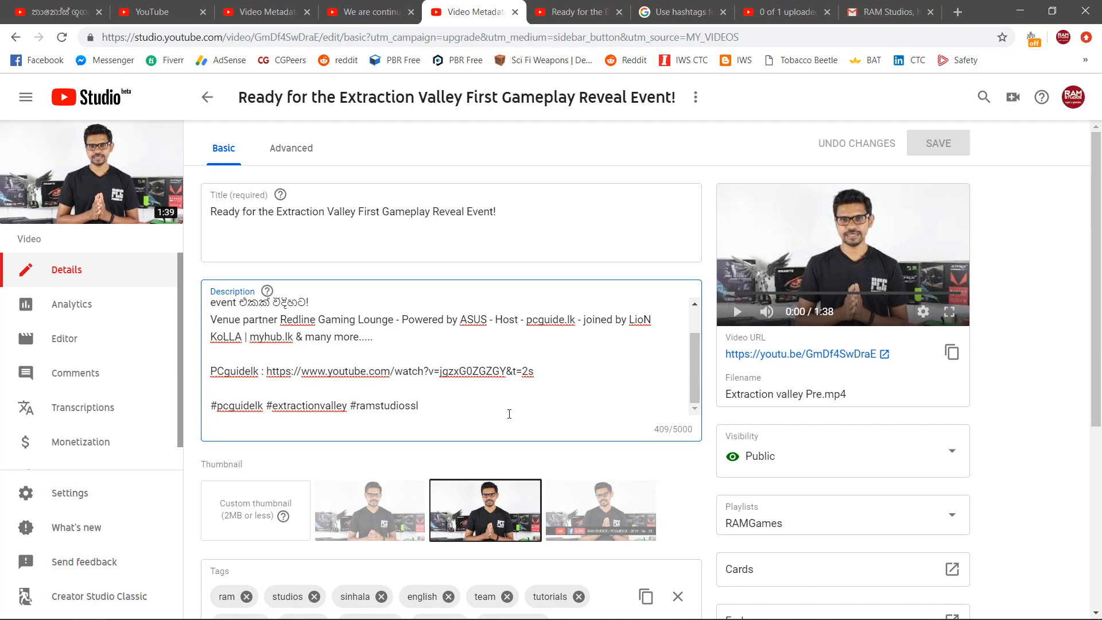
Step: Open the YouTube Help article on hashtags for video search, highlight its address and read the section on finding videos with hashtags
{"action": "left_click", "coordinate": [677, 12]}
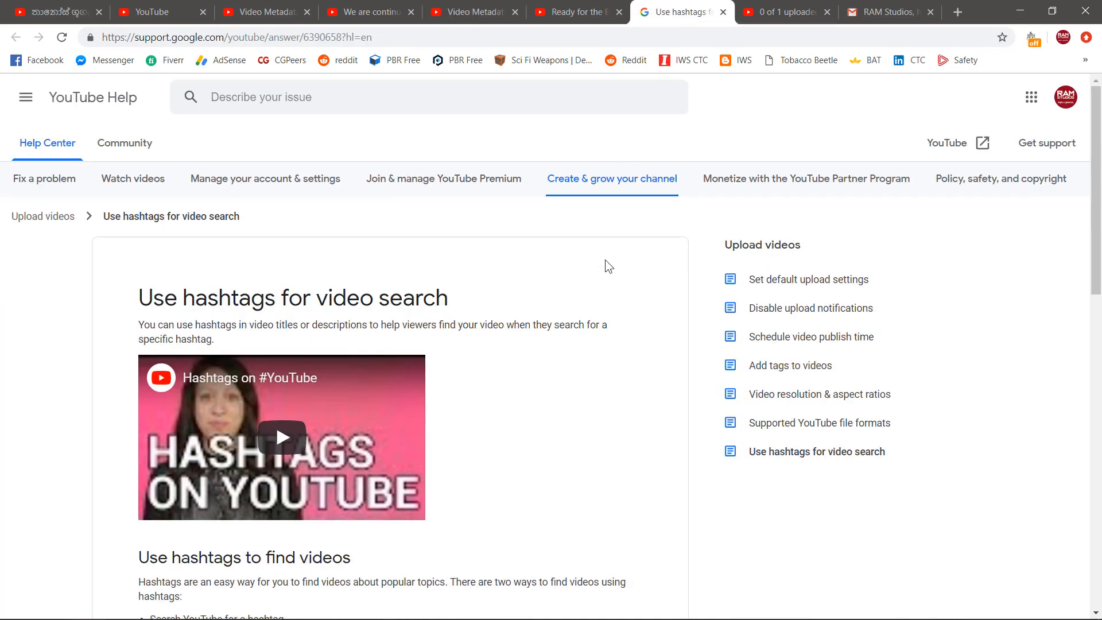
{"action": "left_click", "coordinate": [202, 35]}
{"action": "scroll", "coordinate": [429, 354], "scroll_direction": "down", "scroll_amount": 3}
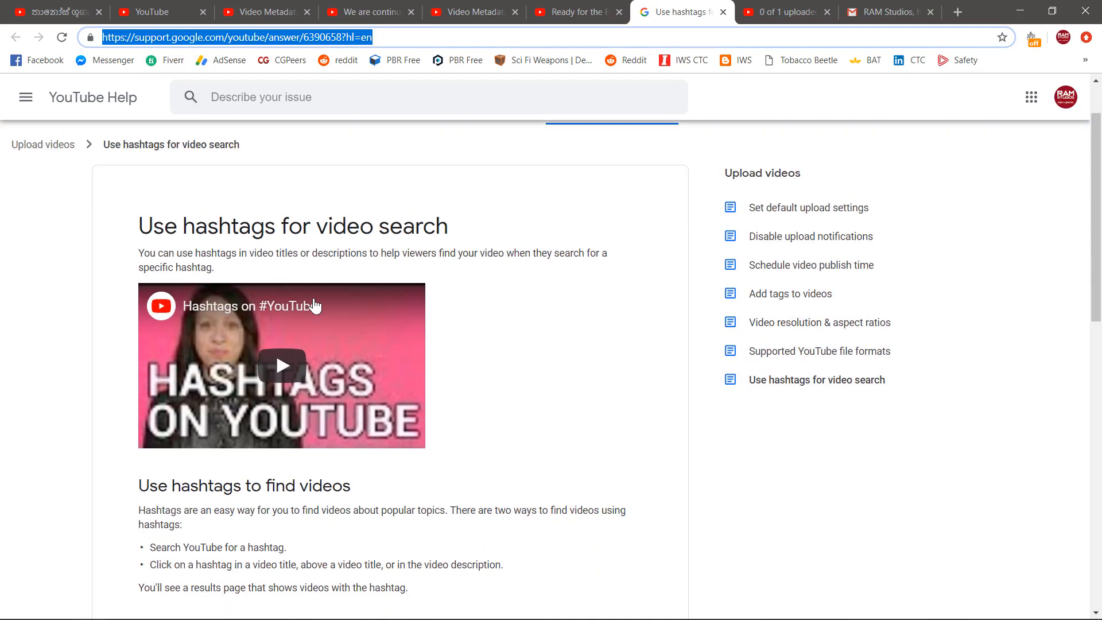
{"action": "scroll", "coordinate": [432, 350], "scroll_direction": "up", "scroll_amount": 1}
{"action": "scroll", "coordinate": [480, 321], "scroll_direction": "down", "scroll_amount": 3}
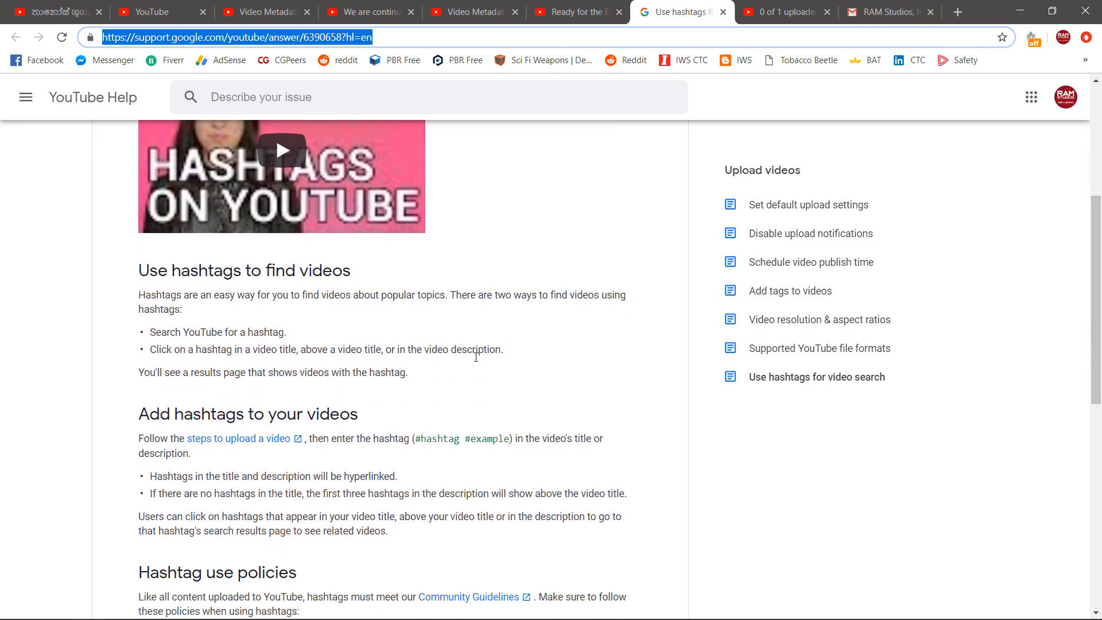
{"action": "scroll", "coordinate": [475, 356], "scroll_direction": "down", "scroll_amount": 1}
{"action": "scroll", "coordinate": [417, 365], "scroll_direction": "up", "scroll_amount": 1}
{"action": "left_click_drag", "start_coordinate": [145, 279], "coordinate": [365, 295]}
{"action": "left_click", "coordinate": [366, 309]}
{"action": "scroll", "coordinate": [361, 320], "scroll_direction": "down", "scroll_amount": 1}
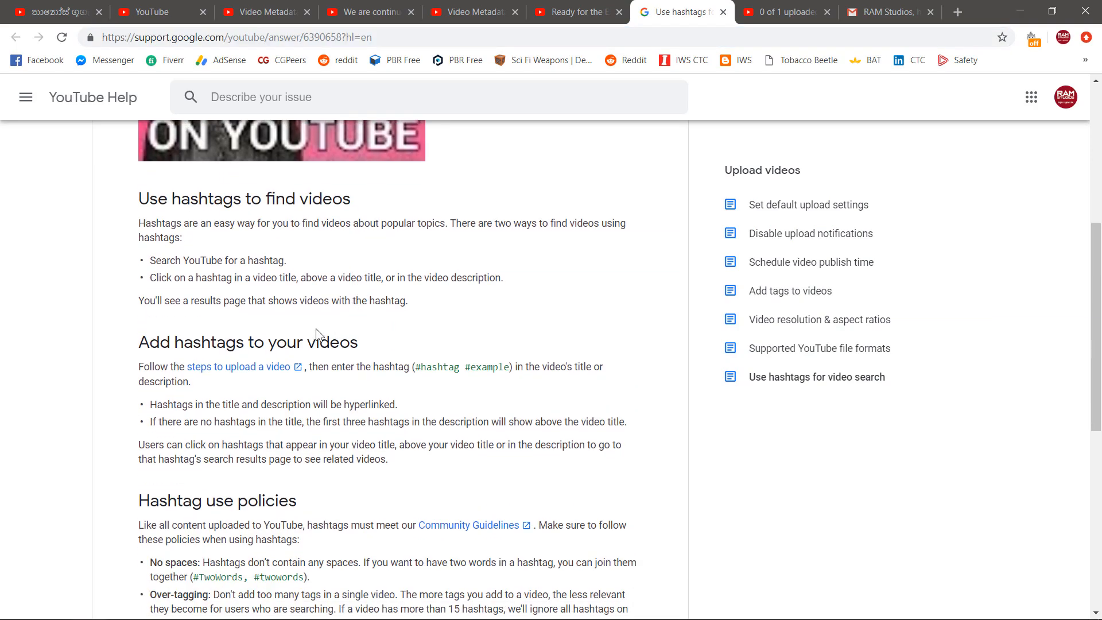
Step: Read the Help article's sections on adding hashtags to videos and on hashtag use policies, through to the non-hashtags rule
{"action": "scroll", "coordinate": [157, 345], "scroll_direction": "down", "scroll_amount": 1}
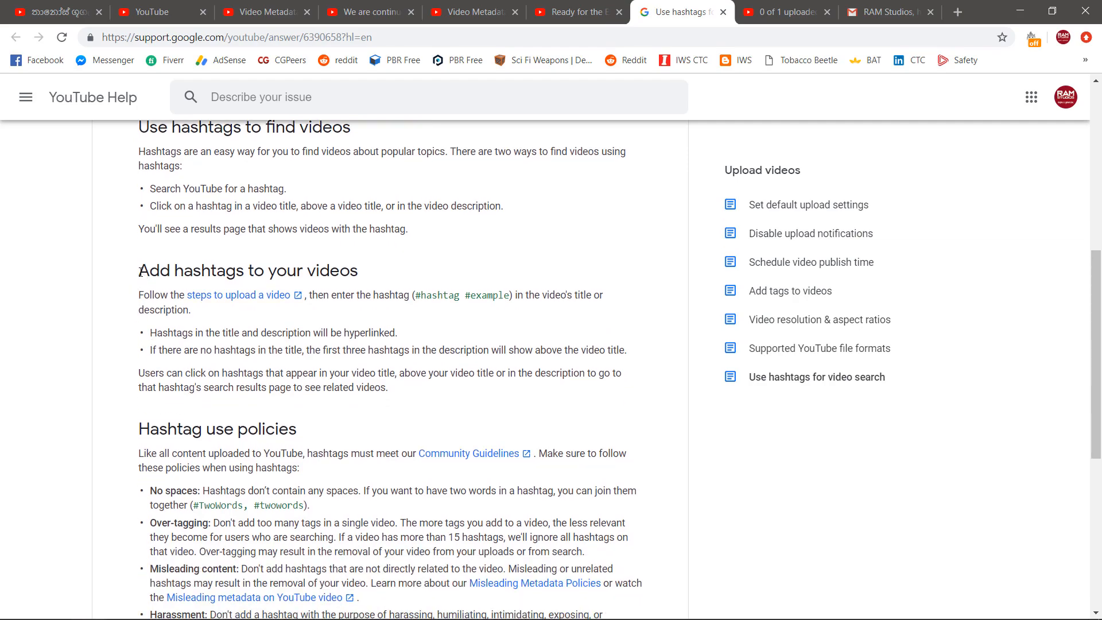
{"action": "scroll", "coordinate": [140, 272], "scroll_direction": "down", "scroll_amount": 2}
{"action": "left_click_drag", "start_coordinate": [141, 283], "coordinate": [330, 280]}
{"action": "left_click", "coordinate": [158, 360]}
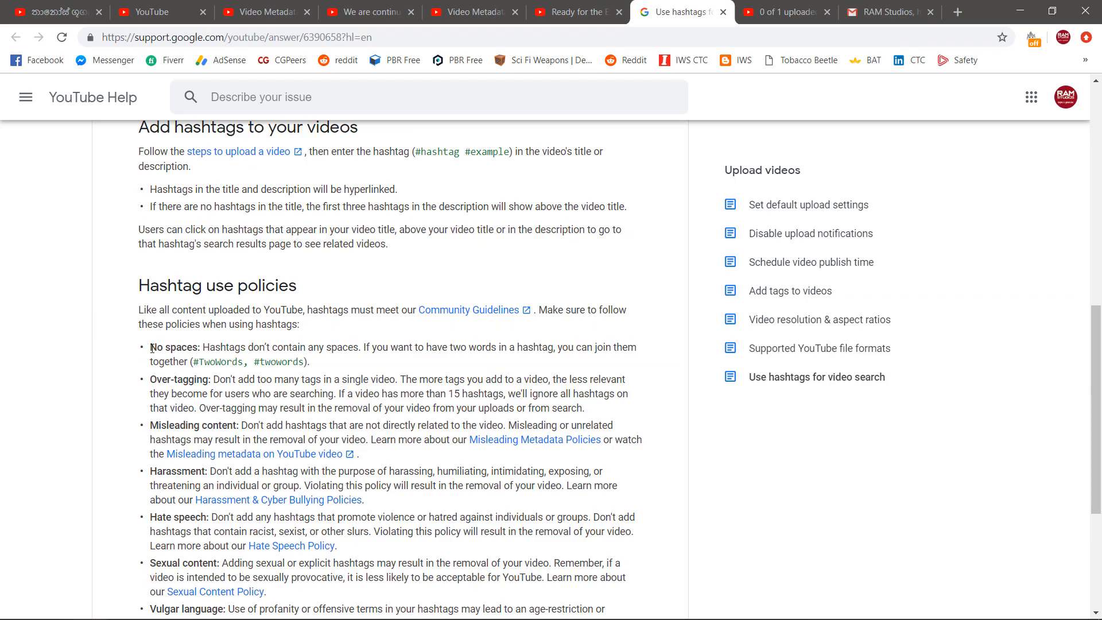
{"action": "scroll", "coordinate": [166, 366], "scroll_direction": "down", "scroll_amount": 1}
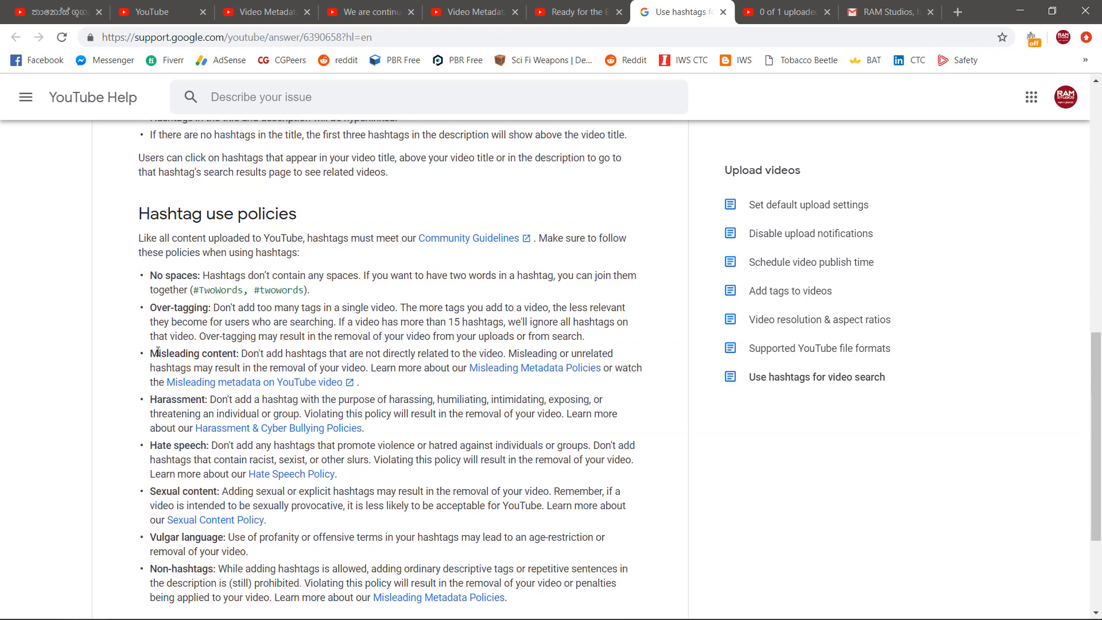
{"action": "scroll", "coordinate": [159, 362], "scroll_direction": "down", "scroll_amount": 1}
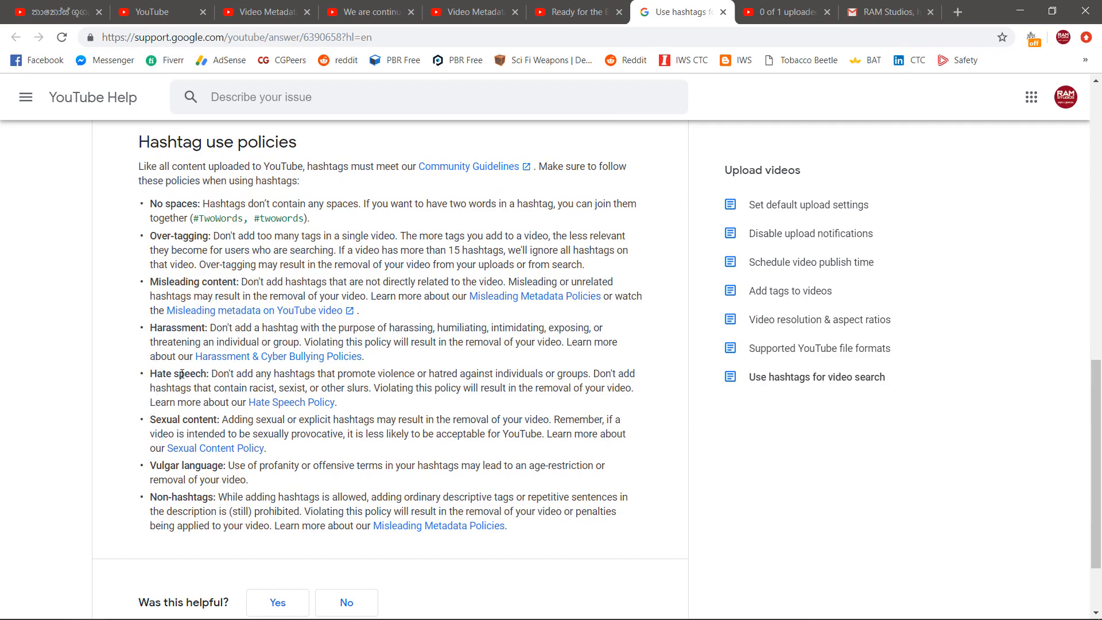
{"action": "left_click_drag", "start_coordinate": [157, 374], "coordinate": [208, 403]}
{"action": "left_click", "coordinate": [543, 549]}
Step: Return to the start of the Help article and highlight its heading "Use hashtags for video search"
{"action": "scroll", "coordinate": [505, 538], "scroll_direction": "up", "scroll_amount": 12}
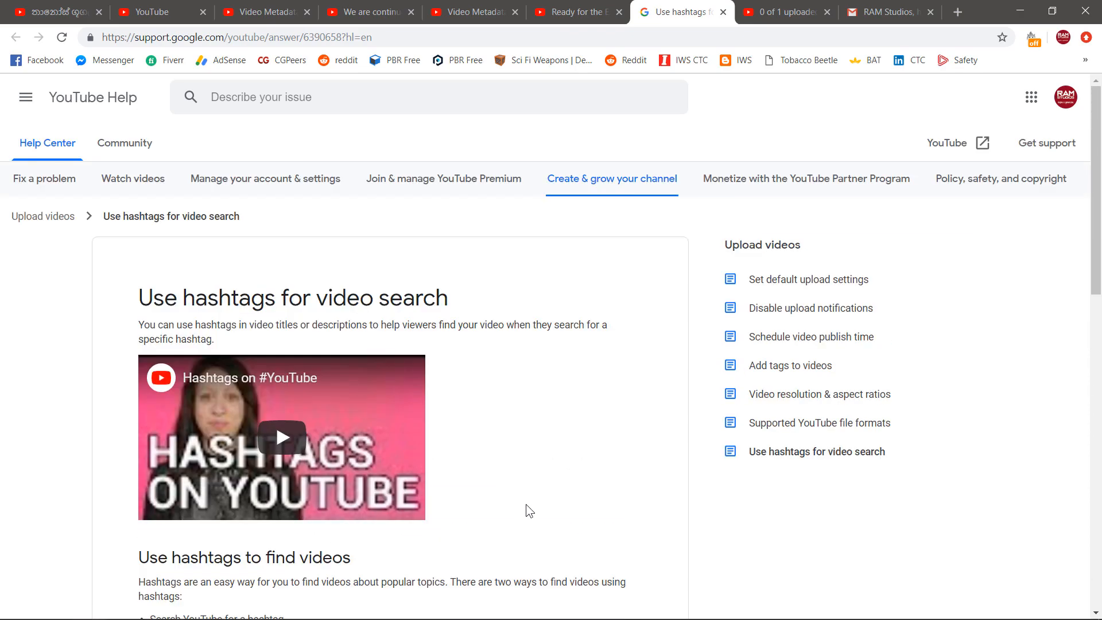
{"action": "scroll", "coordinate": [468, 430], "scroll_direction": "down", "scroll_amount": 2}
{"action": "scroll", "coordinate": [469, 430], "scroll_direction": "up", "scroll_amount": 2}
{"action": "left_click_drag", "start_coordinate": [145, 298], "coordinate": [476, 304]}
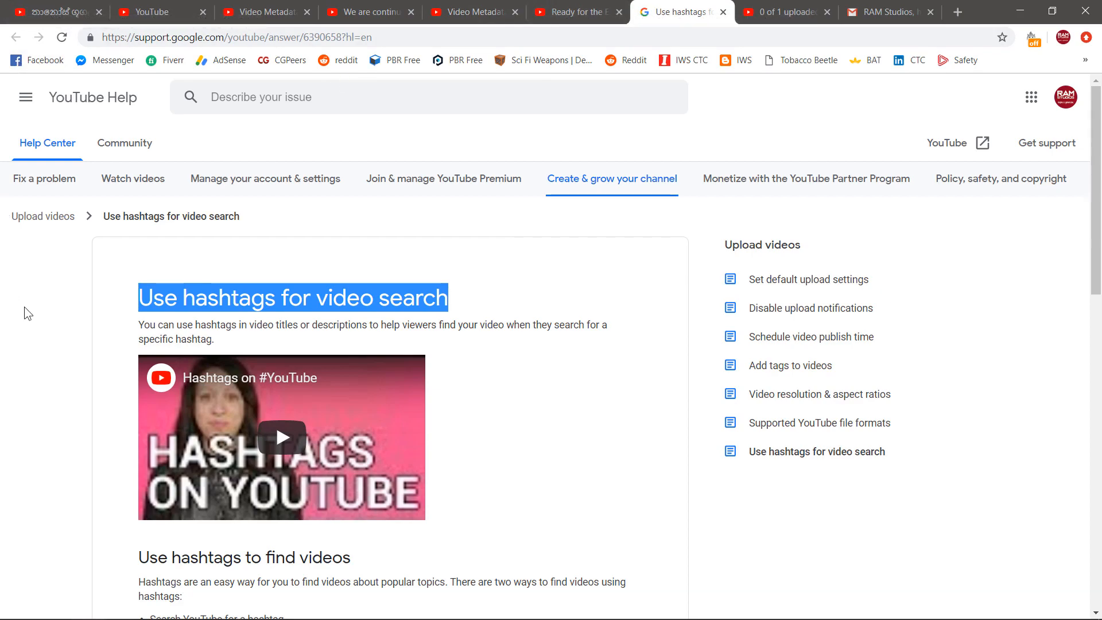
Step: Look at the hashtags above the published Thanos video's title again, and return to the channel's Upload Defaults page
{"action": "key", "text": "ctrl+1"}
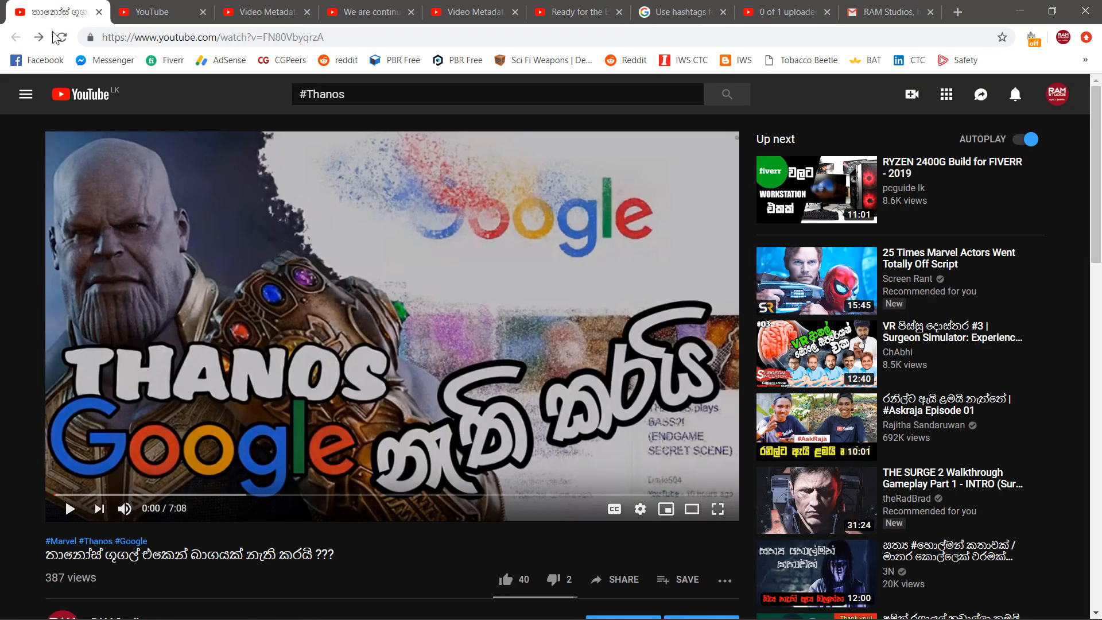
{"action": "scroll", "coordinate": [40, 452], "scroll_direction": "down", "scroll_amount": 1}
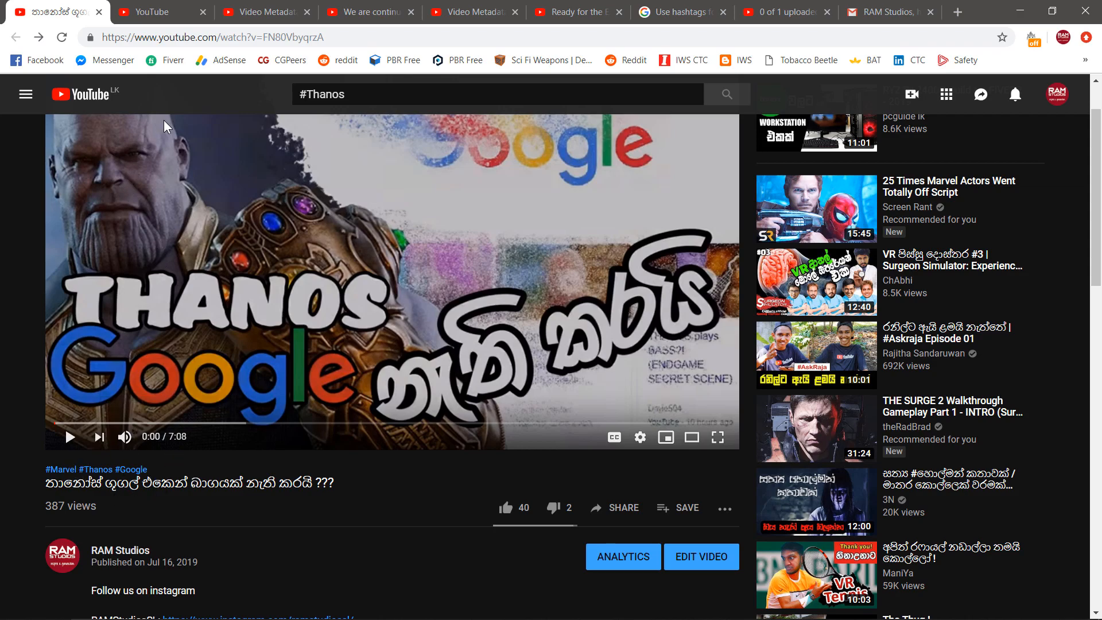
{"action": "left_click", "coordinate": [151, 12]}
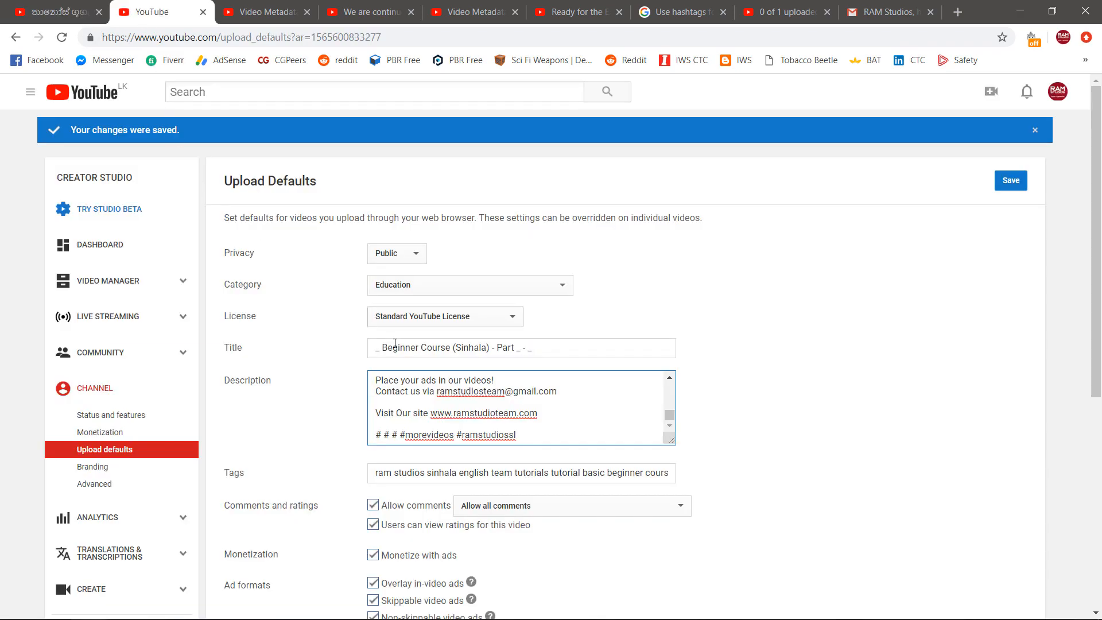
Step: Highlight the hashtag line at the end of the default description, and return to the published Thanos video
{"action": "left_click", "coordinate": [414, 383]}
{"action": "left_click_drag", "start_coordinate": [415, 386], "coordinate": [321, 445]}
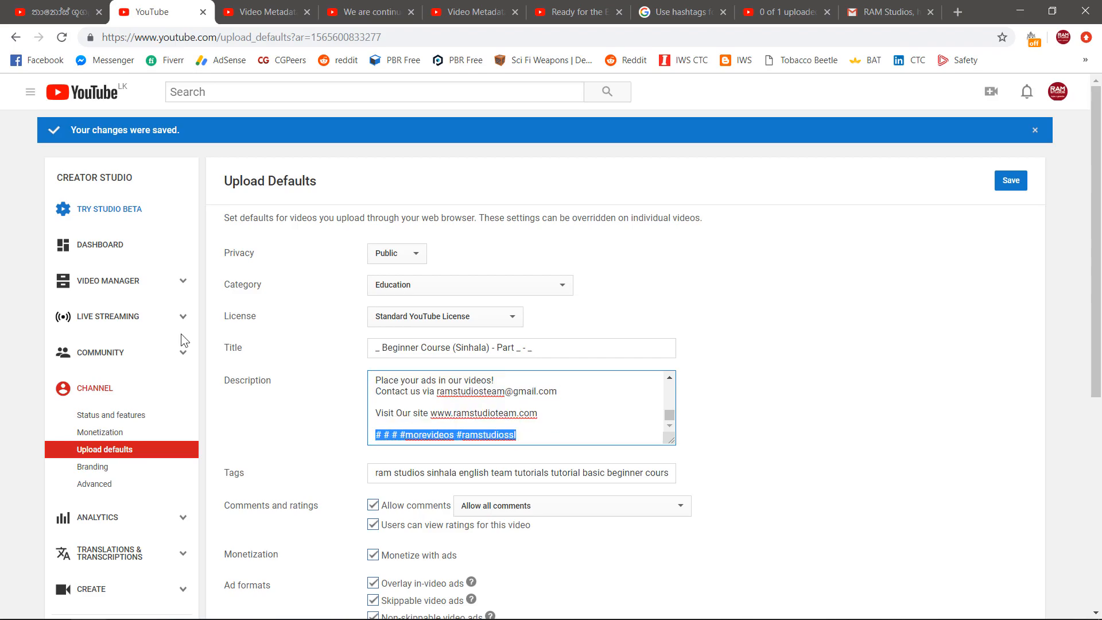
{"action": "left_click", "coordinate": [57, 11]}
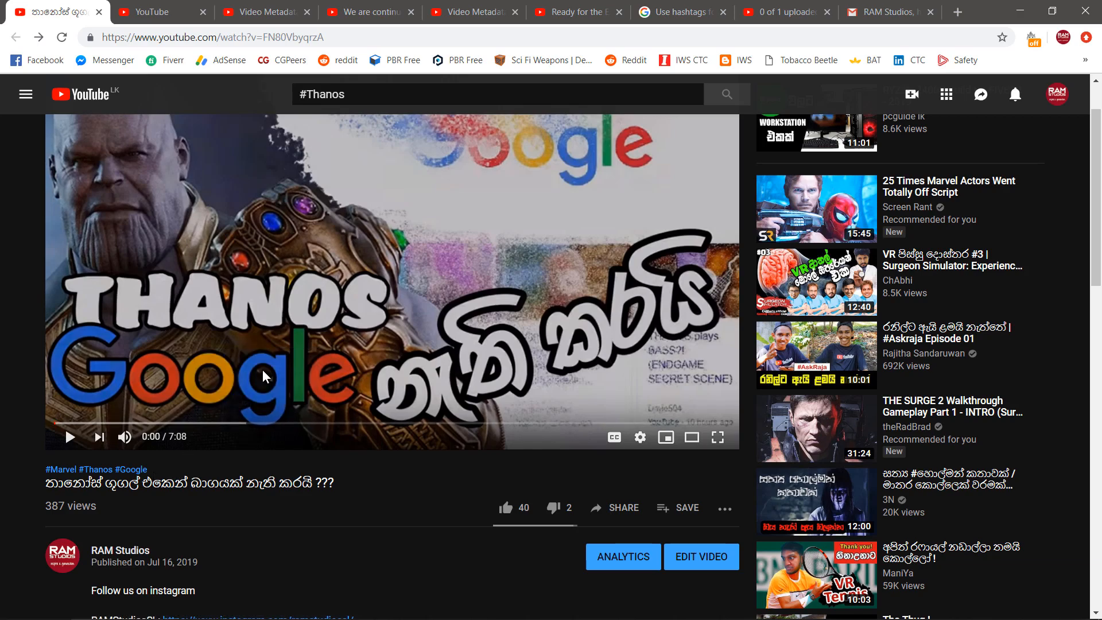
Step: Look at the hashtag in the published Extraction Valley improvement video's title, and expand its description to view the hashtags there
{"action": "left_click", "coordinate": [367, 13]}
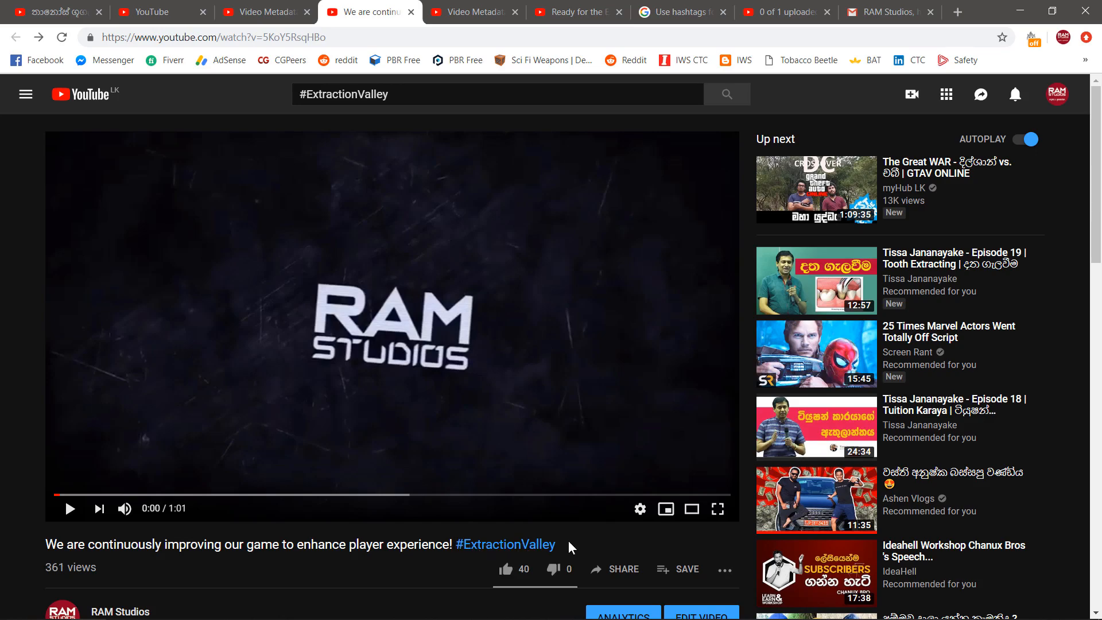
{"action": "scroll", "coordinate": [563, 547], "scroll_direction": "down", "scroll_amount": 2}
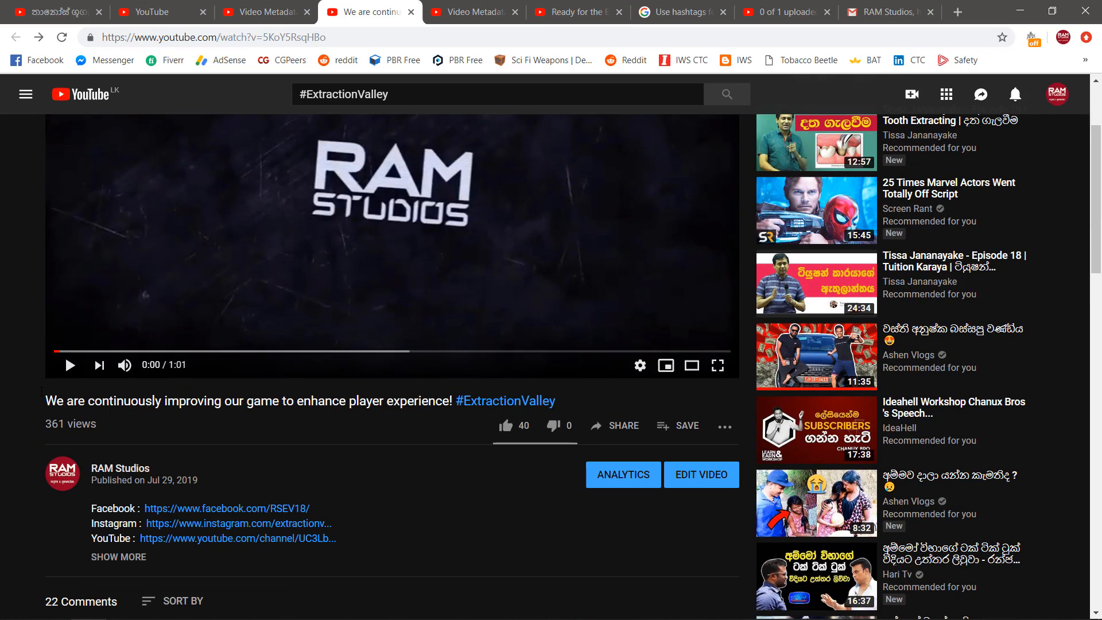
{"action": "scroll", "coordinate": [292, 494], "scroll_direction": "down", "scroll_amount": 2}
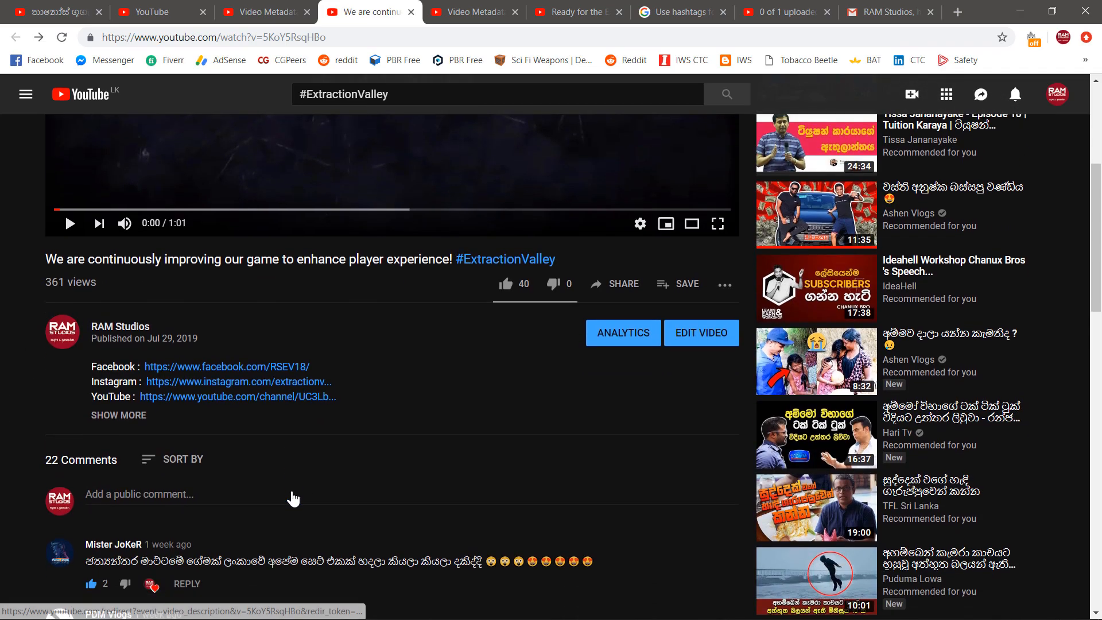
{"action": "left_click", "coordinate": [118, 414]}
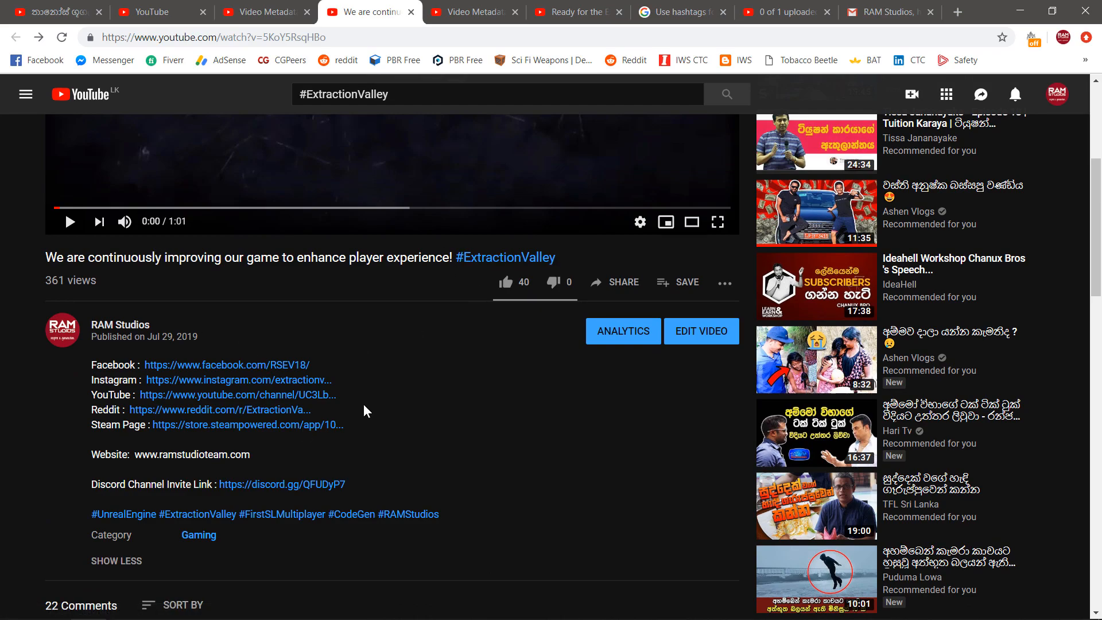
{"action": "scroll", "coordinate": [364, 407], "scroll_direction": "up", "scroll_amount": 2}
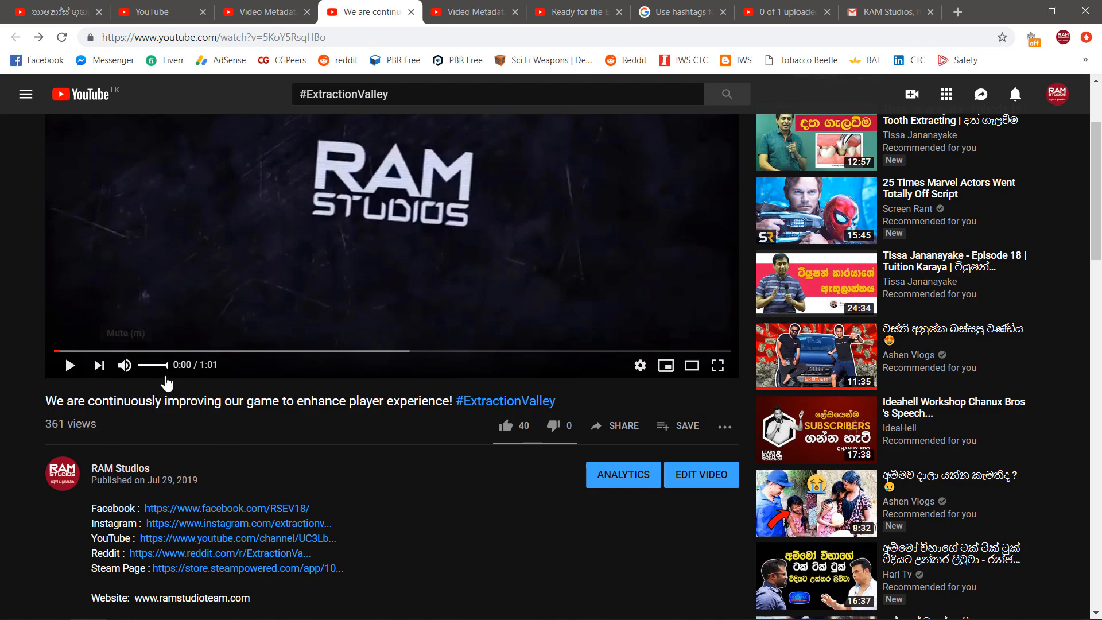
Step: Look at the location link above the Gameplay Reveal Event video's title, and open that video's advanced details to show the video location setting
{"action": "left_click", "coordinate": [575, 20]}
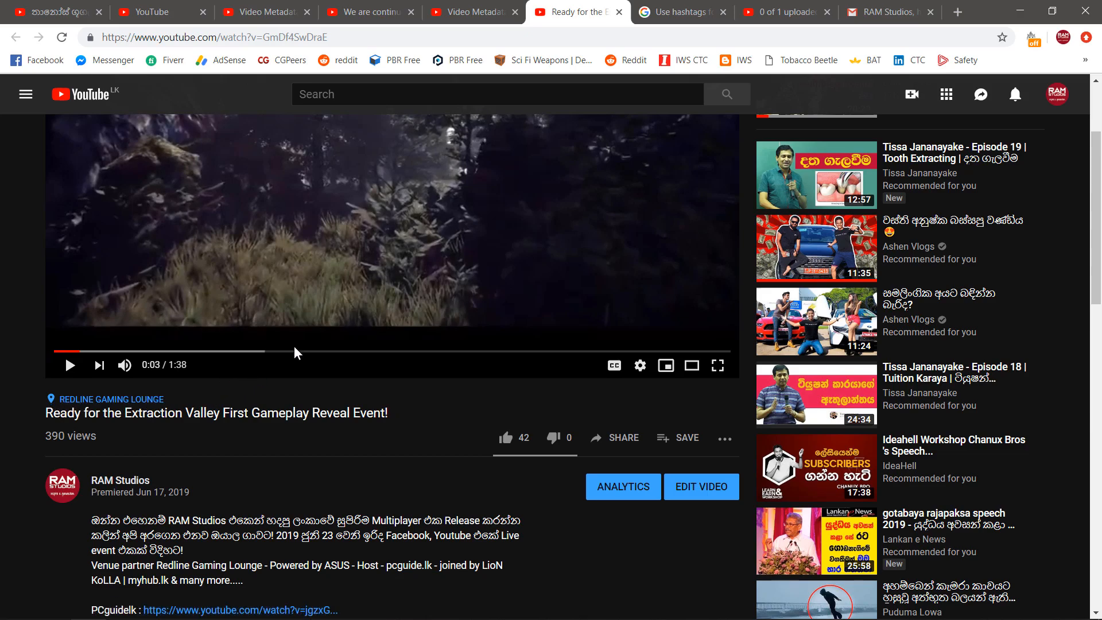
{"action": "left_click", "coordinate": [462, 18]}
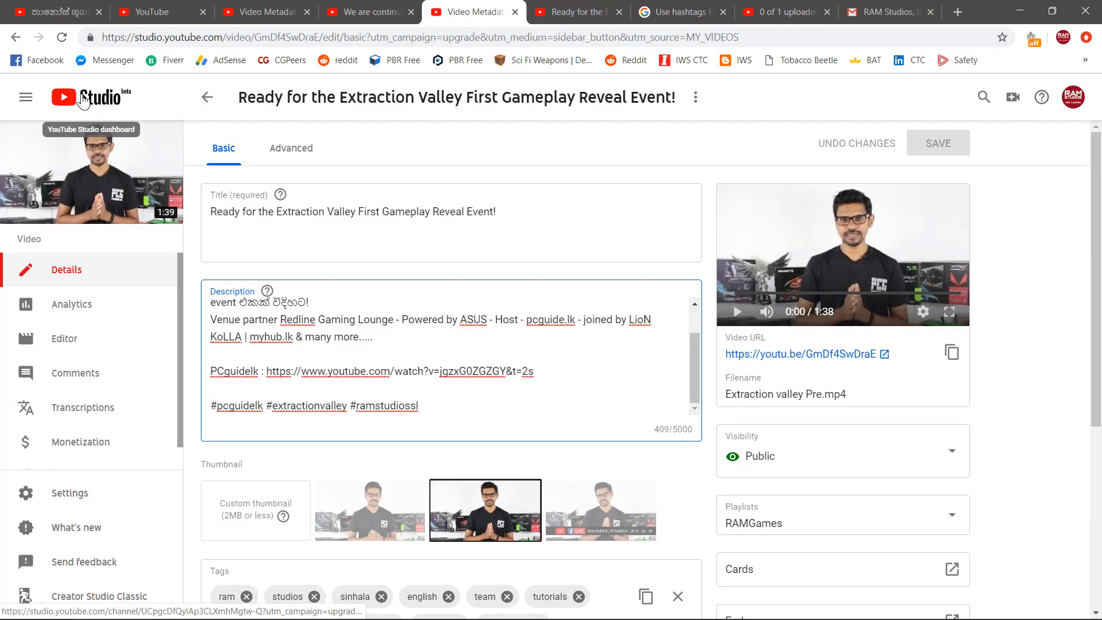
{"action": "left_click", "coordinate": [296, 162]}
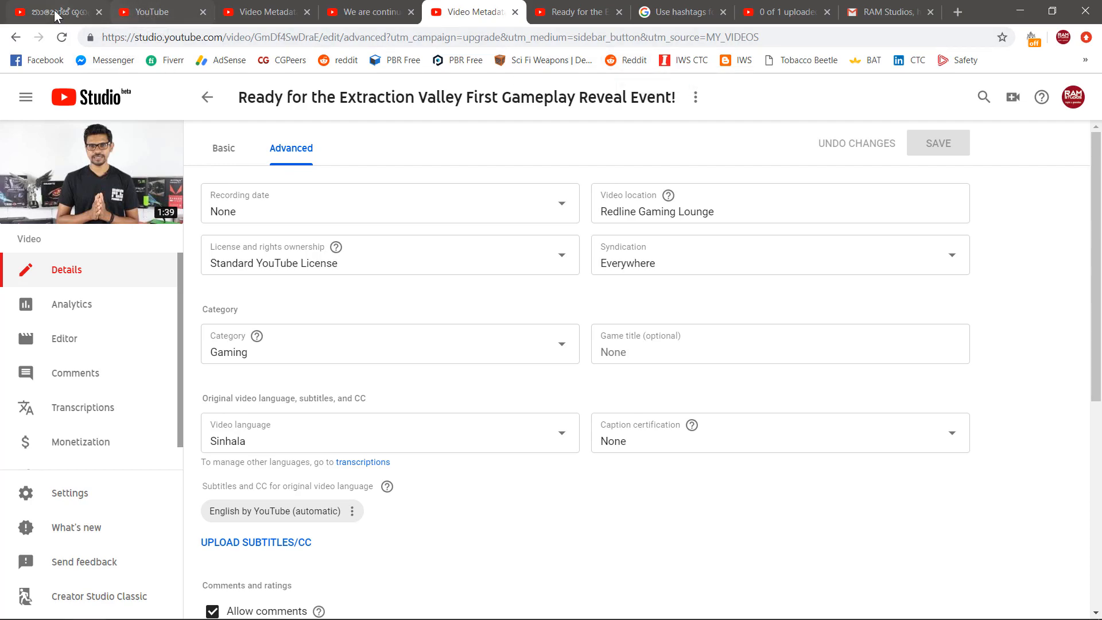
Step: Open the Unity C# "Part 1 - MonoDevelop Install" video for editing from the channel's video list, and review its Monetization settings
{"action": "left_click", "coordinate": [168, 11]}
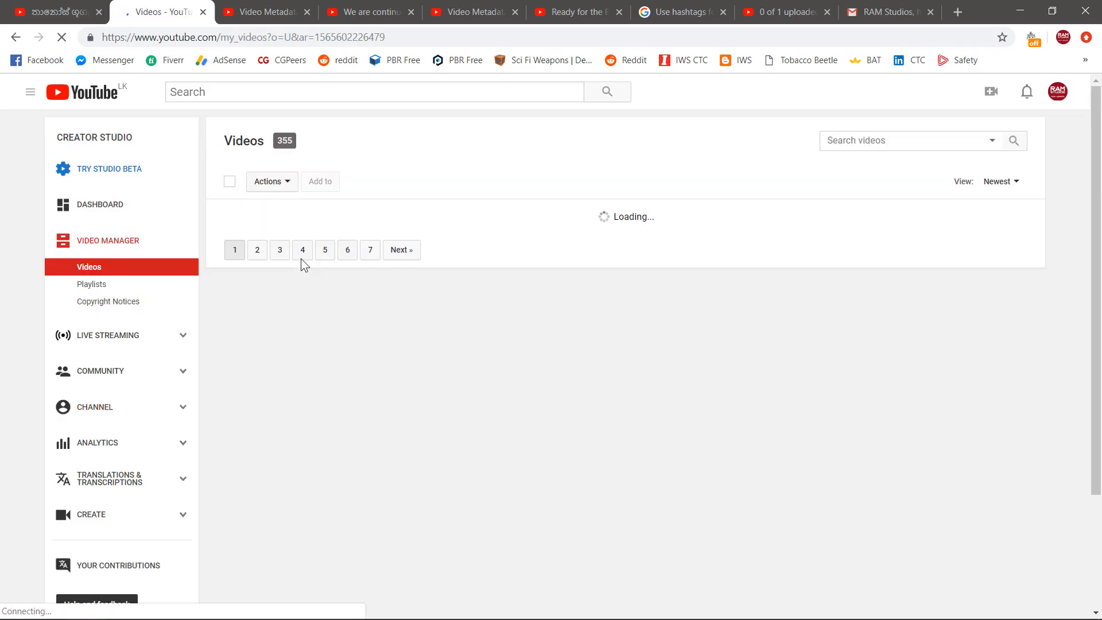
{"action": "scroll", "coordinate": [300, 259], "scroll_direction": "down", "scroll_amount": 5}
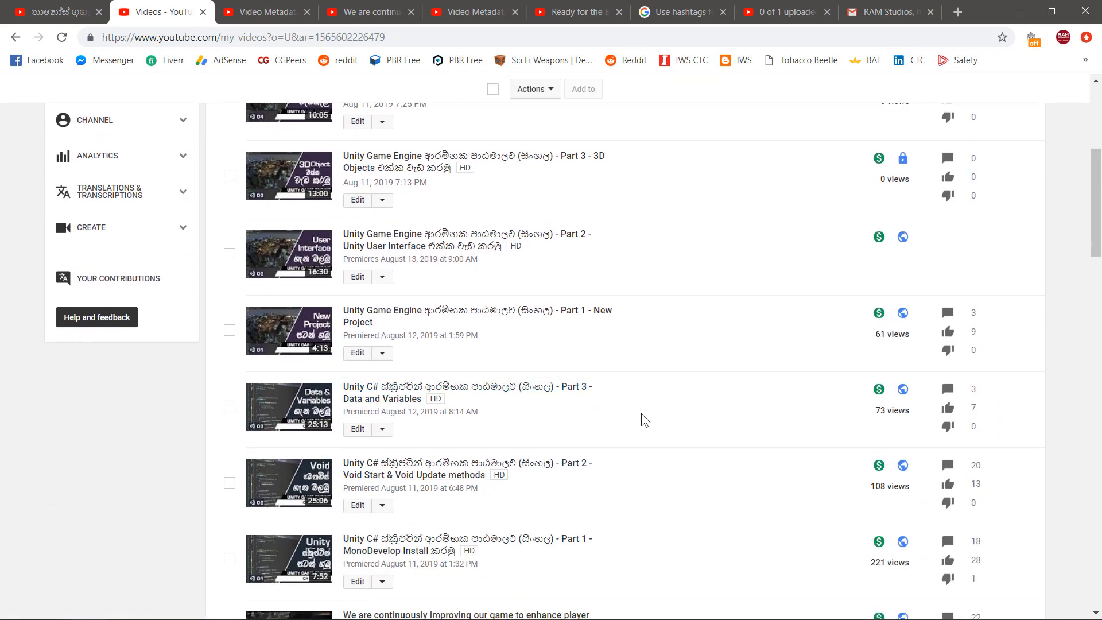
{"action": "scroll", "coordinate": [597, 427], "scroll_direction": "down", "scroll_amount": 3}
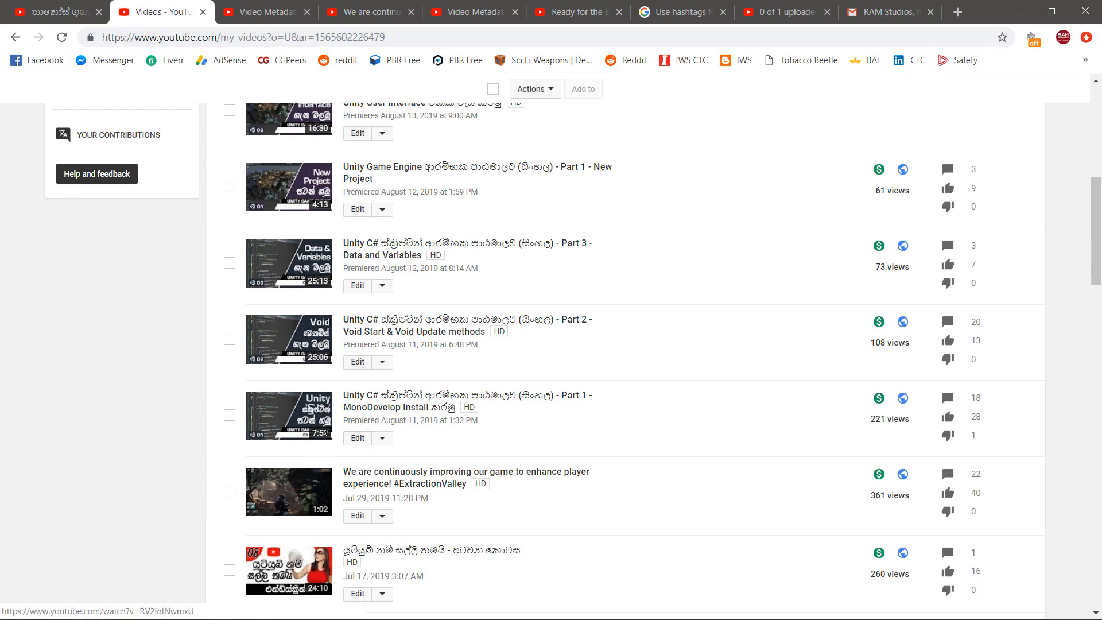
{"action": "left_click", "coordinate": [358, 438]}
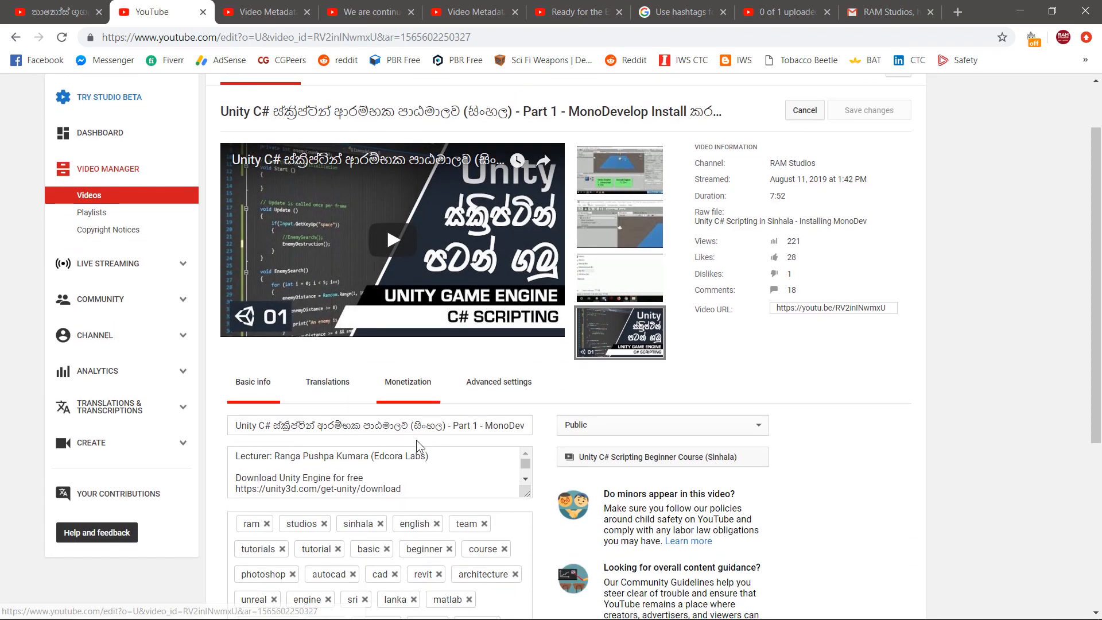
{"action": "left_click", "coordinate": [398, 388]}
{"action": "scroll", "coordinate": [436, 428], "scroll_direction": "down", "scroll_amount": 5}
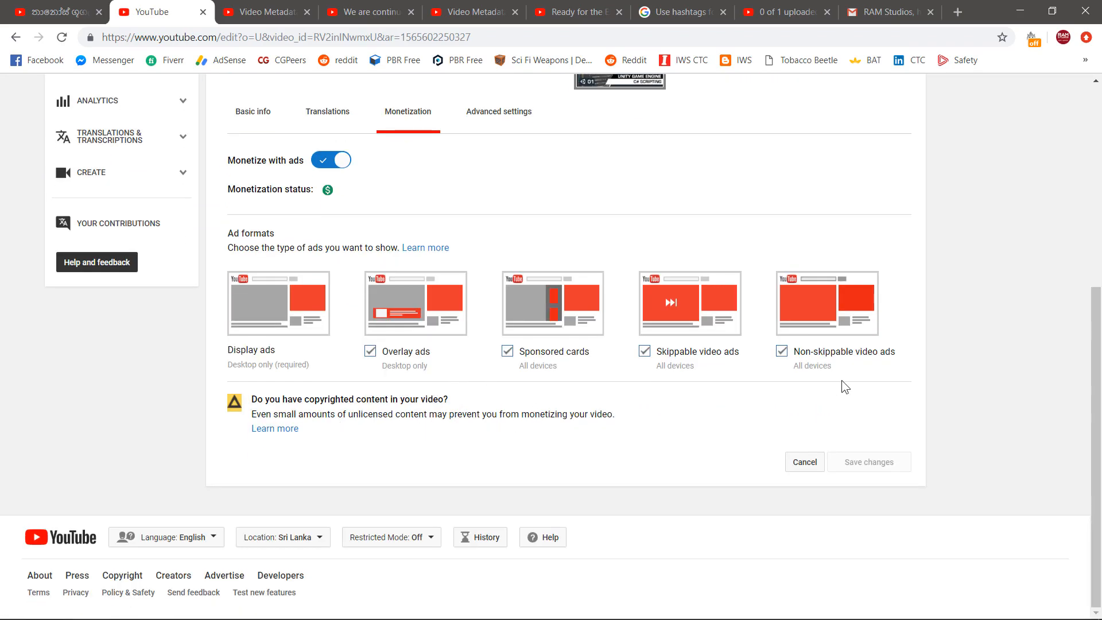
{"action": "scroll", "coordinate": [304, 178], "scroll_direction": "up", "scroll_amount": 1}
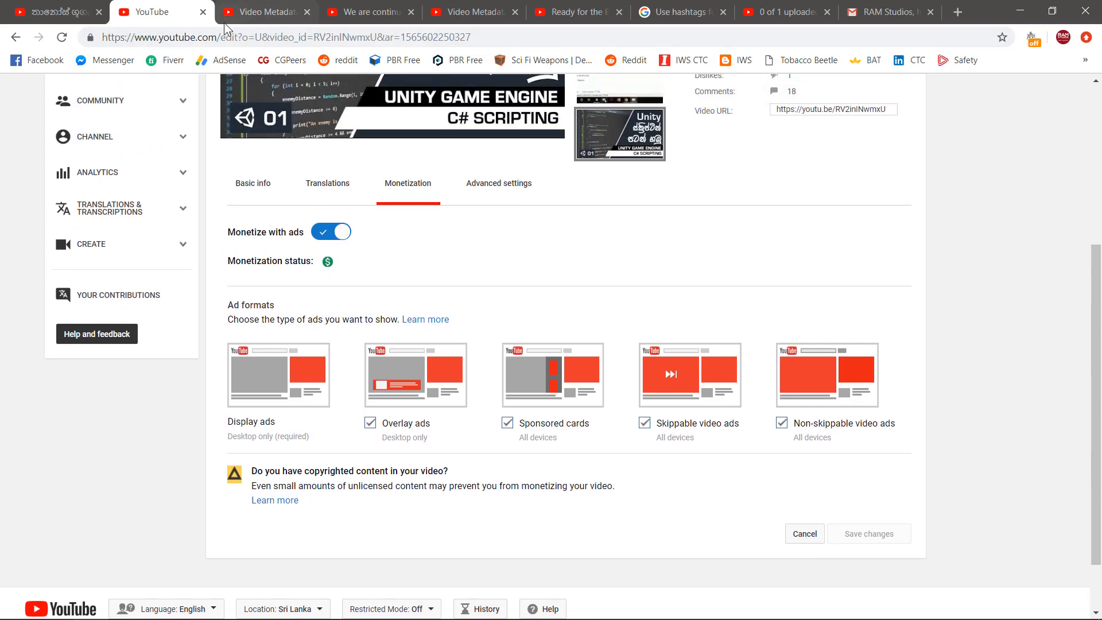
Step: Open the Video Manager in a separate browser tab and switch to it
{"action": "scroll", "coordinate": [187, 138], "scroll_direction": "up", "scroll_amount": 2}
{"action": "scroll", "coordinate": [188, 138], "scroll_direction": "up", "scroll_amount": 3}
{"action": "right_click", "coordinate": [115, 263]}
{"action": "left_click", "coordinate": [151, 273]}
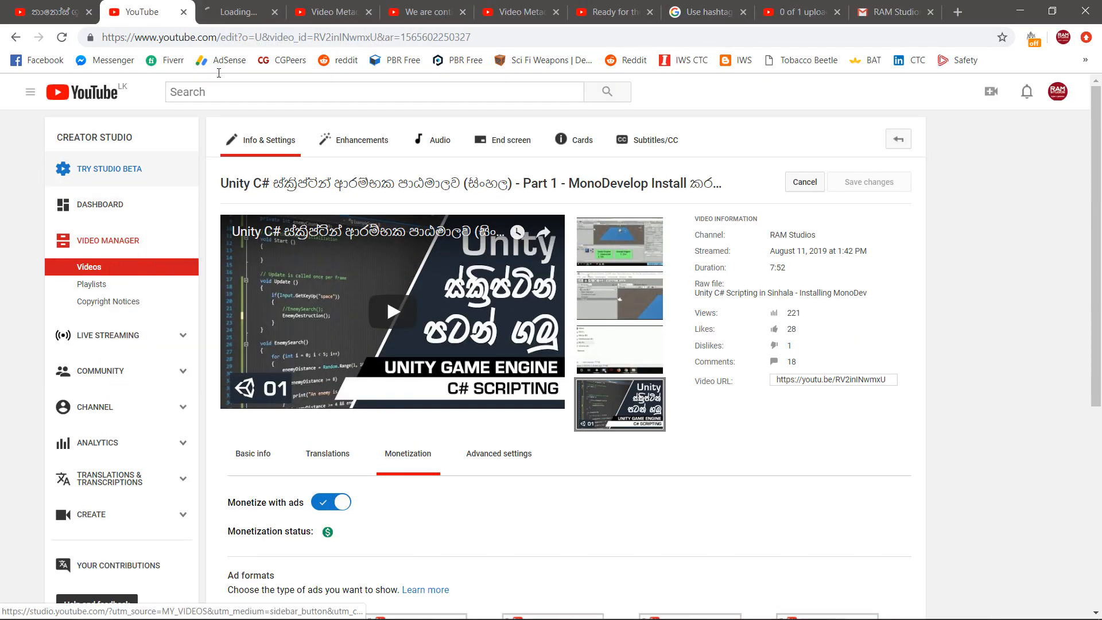
{"action": "left_click", "coordinate": [238, 14]}
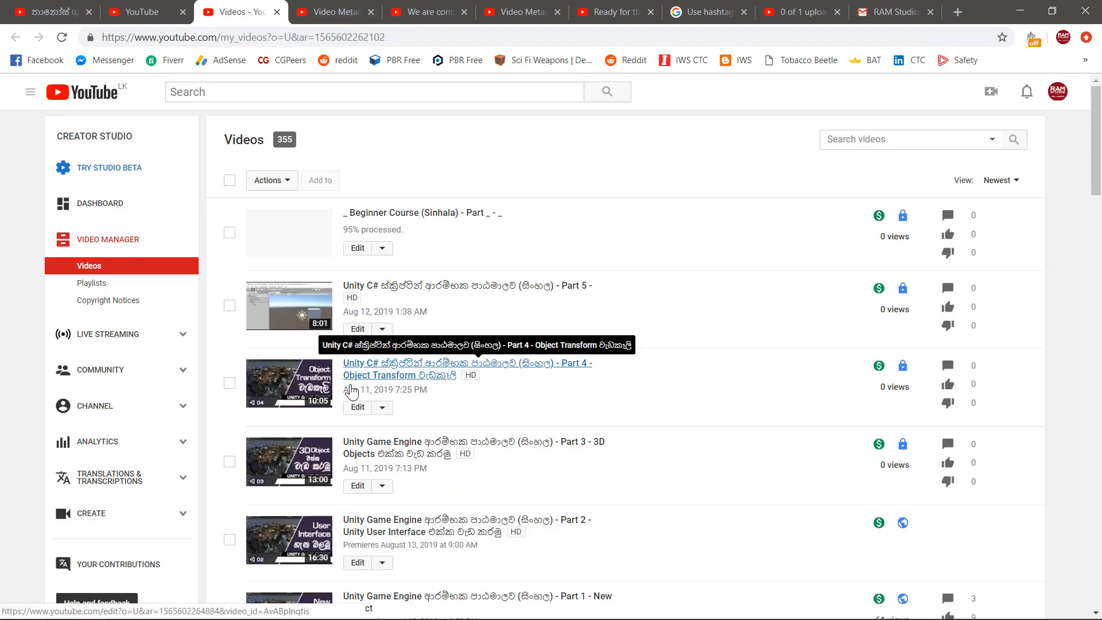
Step: Open the Unity C# "Part 3 - Data and Variables" video for editing, and review the ad formats and ad breaks in its Monetization settings
{"action": "scroll", "coordinate": [339, 395], "scroll_direction": "down", "scroll_amount": 2}
{"action": "scroll", "coordinate": [340, 396], "scroll_direction": "down", "scroll_amount": 2}
{"action": "left_click", "coordinate": [356, 424]}
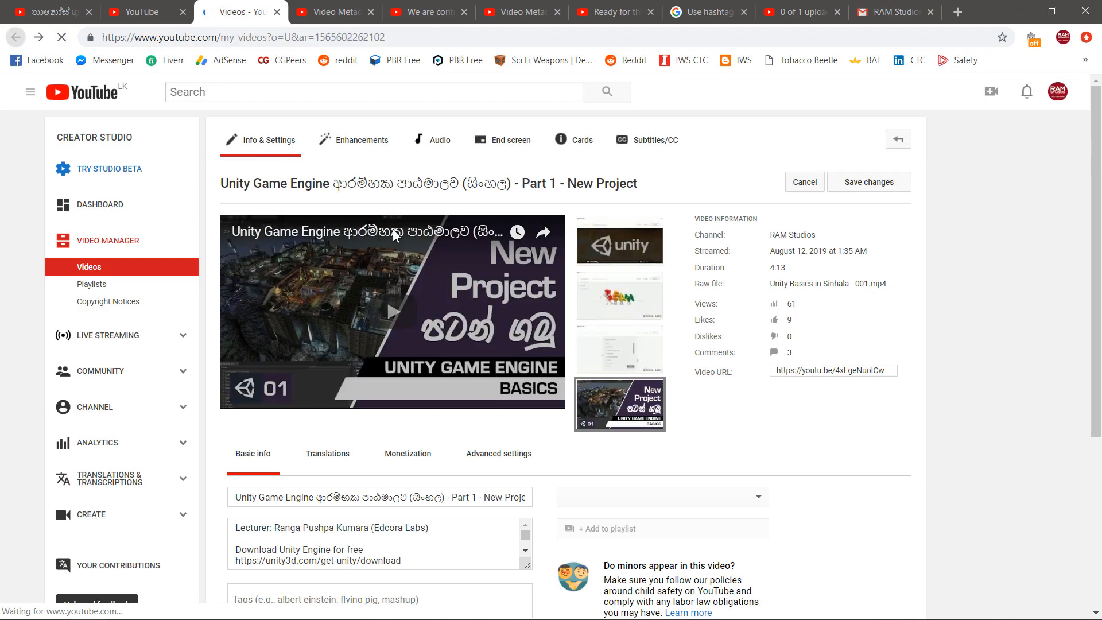
{"action": "key", "text": "alt+Left"}
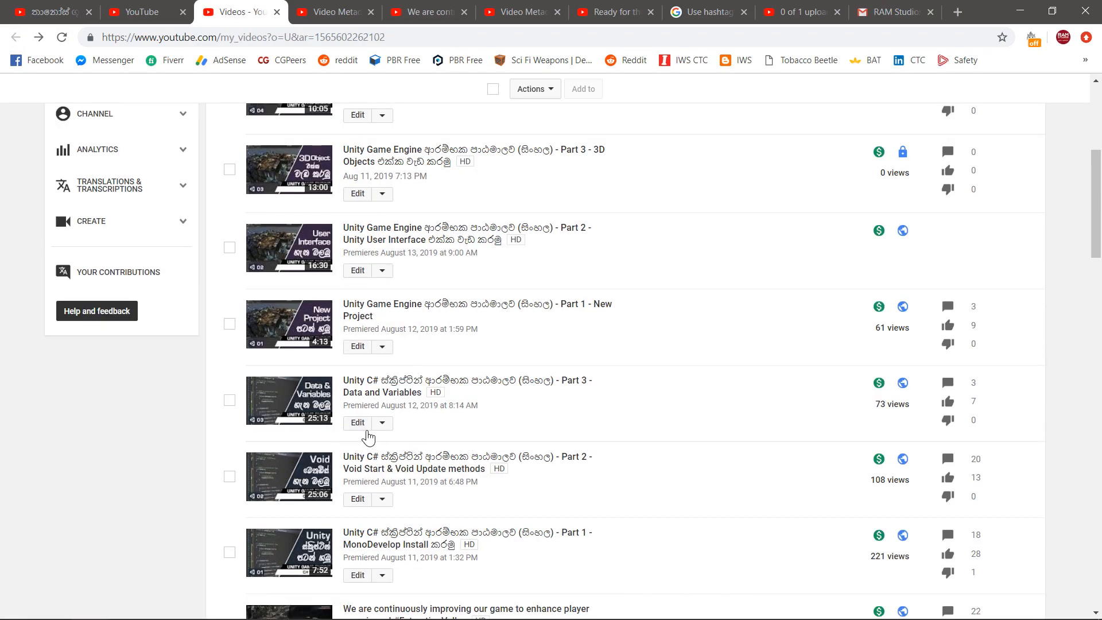
{"action": "left_click", "coordinate": [360, 424]}
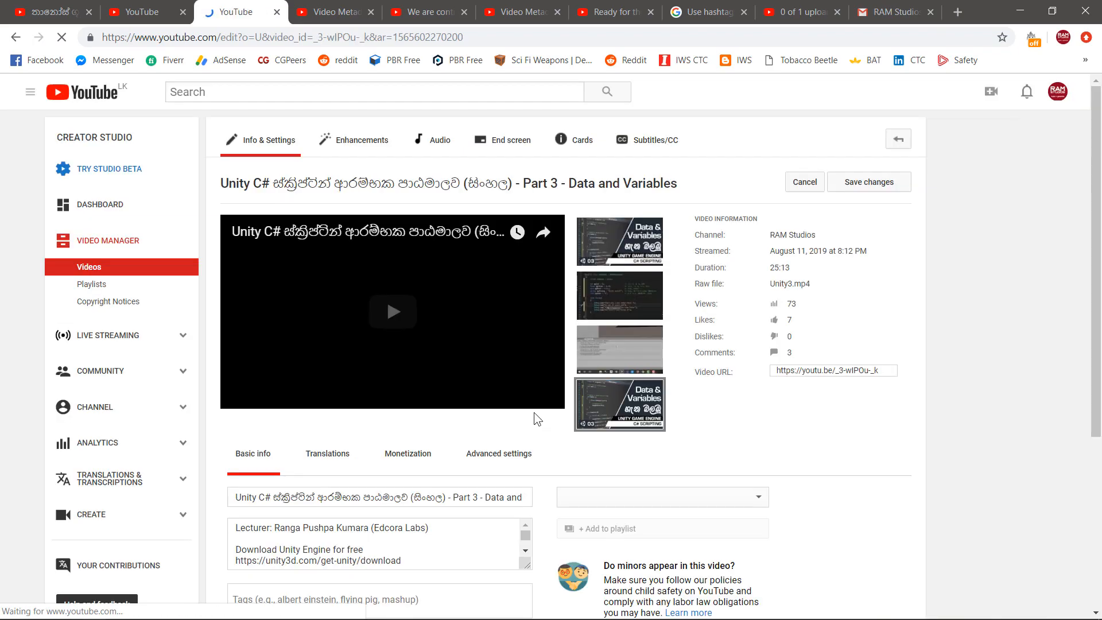
{"action": "scroll", "coordinate": [480, 398], "scroll_direction": "down", "scroll_amount": 3}
{"action": "left_click", "coordinate": [408, 308]}
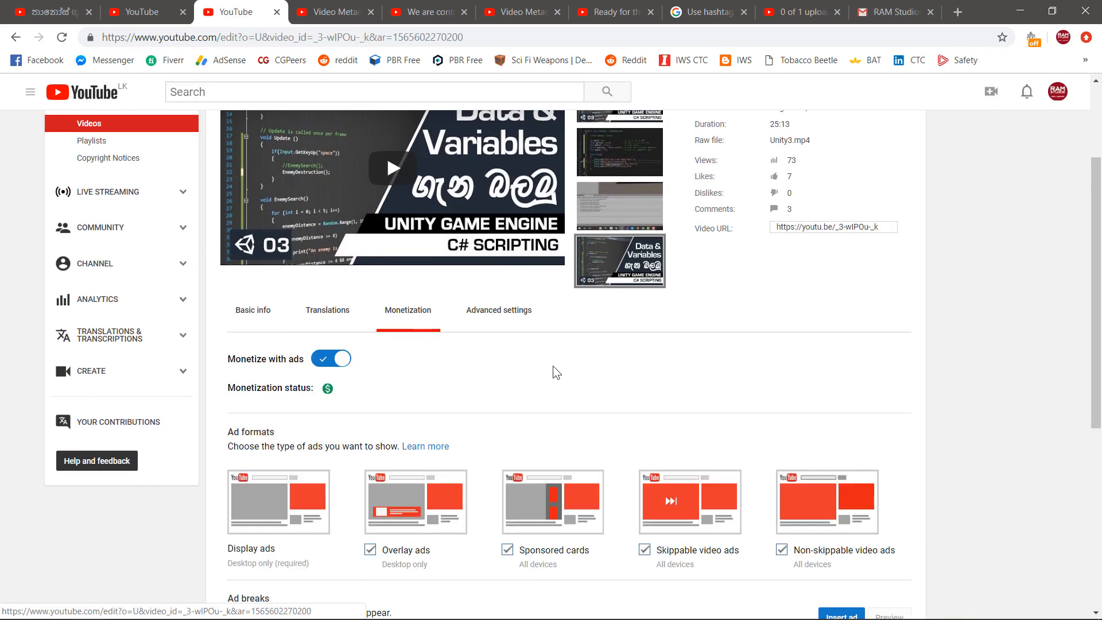
{"action": "scroll", "coordinate": [552, 366], "scroll_direction": "down", "scroll_amount": 3}
{"action": "scroll", "coordinate": [555, 370], "scroll_direction": "down", "scroll_amount": 3}
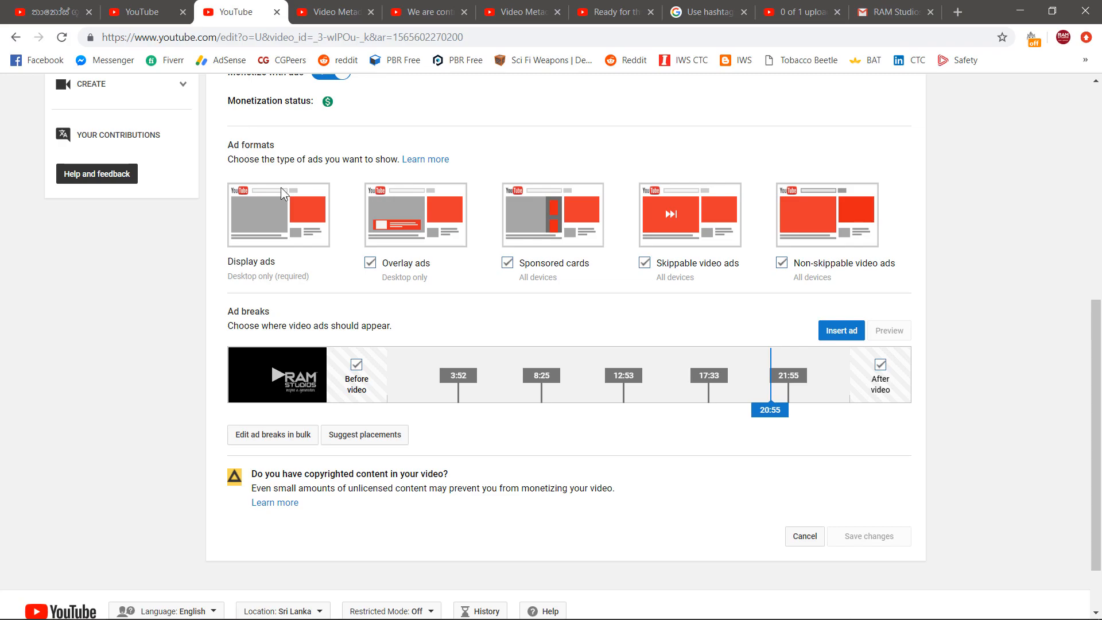
Step: Compare the monetization options of the Unity C# Part 1 video with those of the Part 3 video, including the ad breaks section
{"action": "key", "text": "ctrl+shift+Tab"}
{"action": "scroll", "coordinate": [313, 425], "scroll_direction": "down", "scroll_amount": 5}
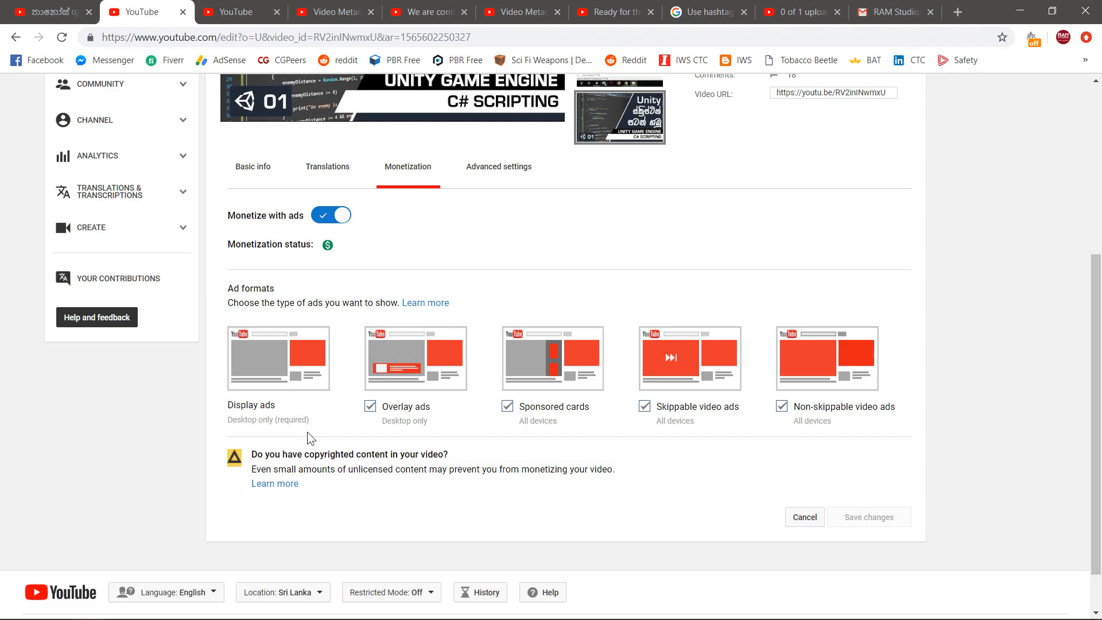
{"action": "scroll", "coordinate": [308, 431], "scroll_direction": "up", "scroll_amount": 1}
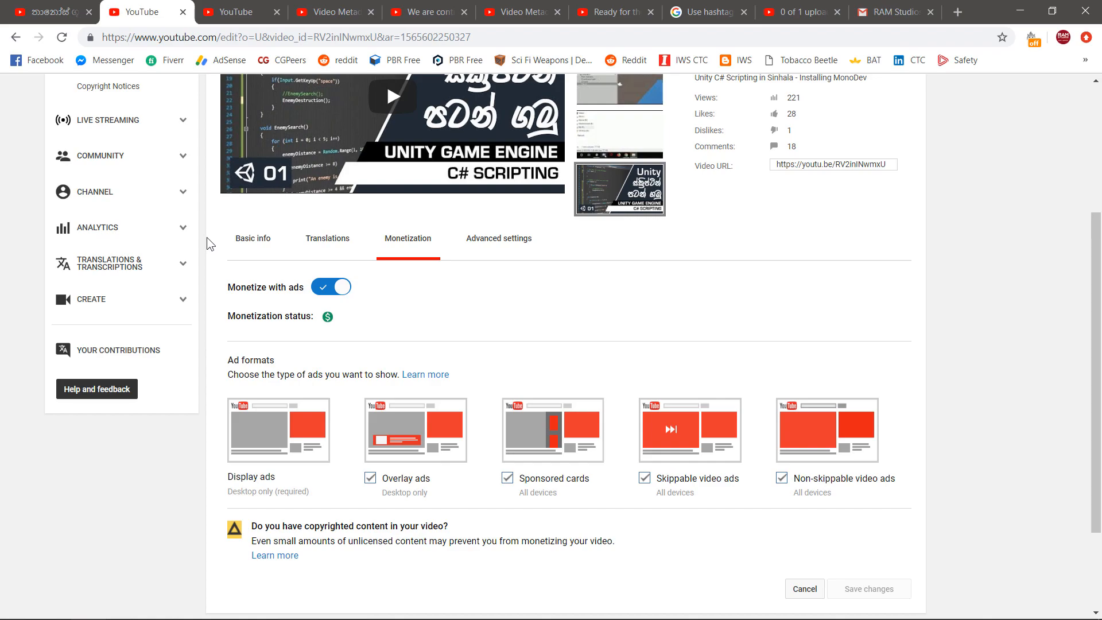
{"action": "left_click", "coordinate": [260, 12]}
{"action": "scroll", "coordinate": [481, 360], "scroll_direction": "up", "scroll_amount": 1}
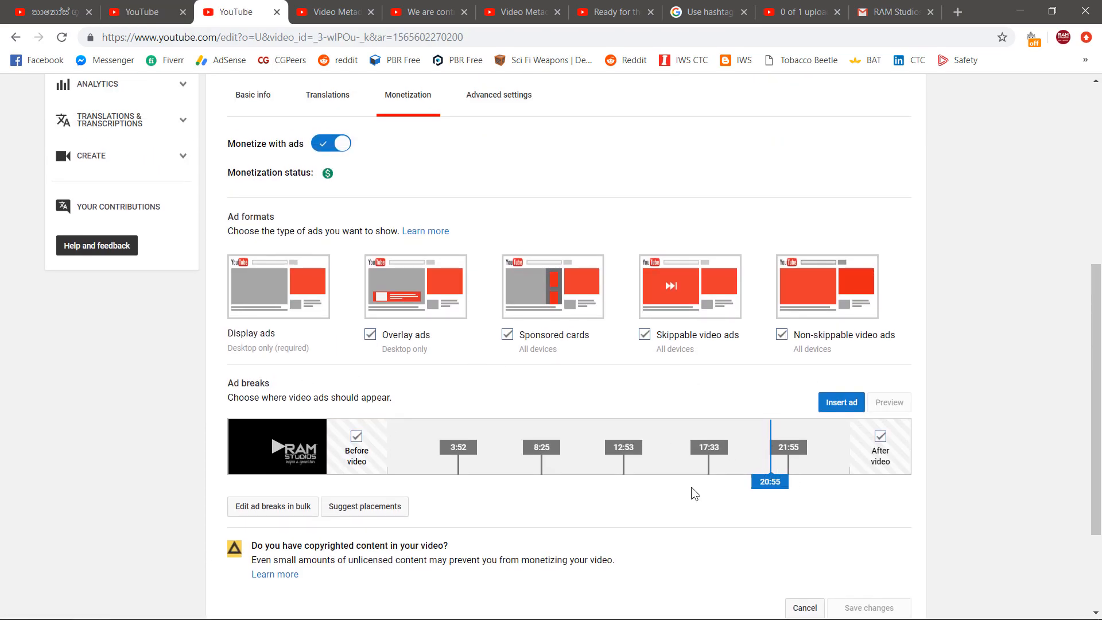
{"action": "scroll", "coordinate": [580, 479], "scroll_direction": "up", "scroll_amount": 1}
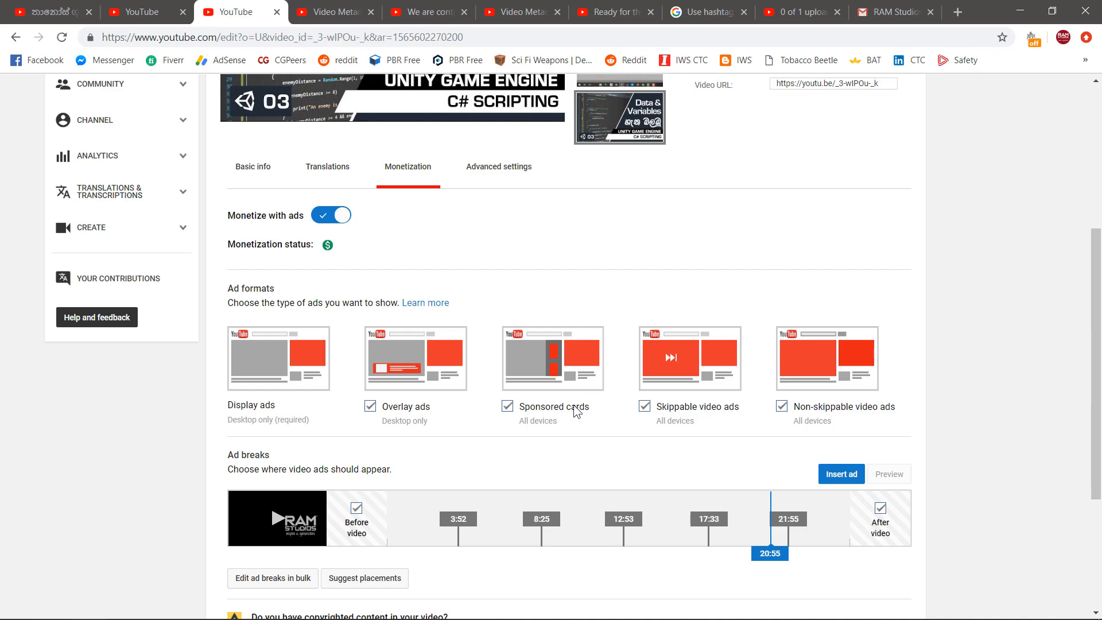
{"action": "left_click", "coordinate": [142, 12]}
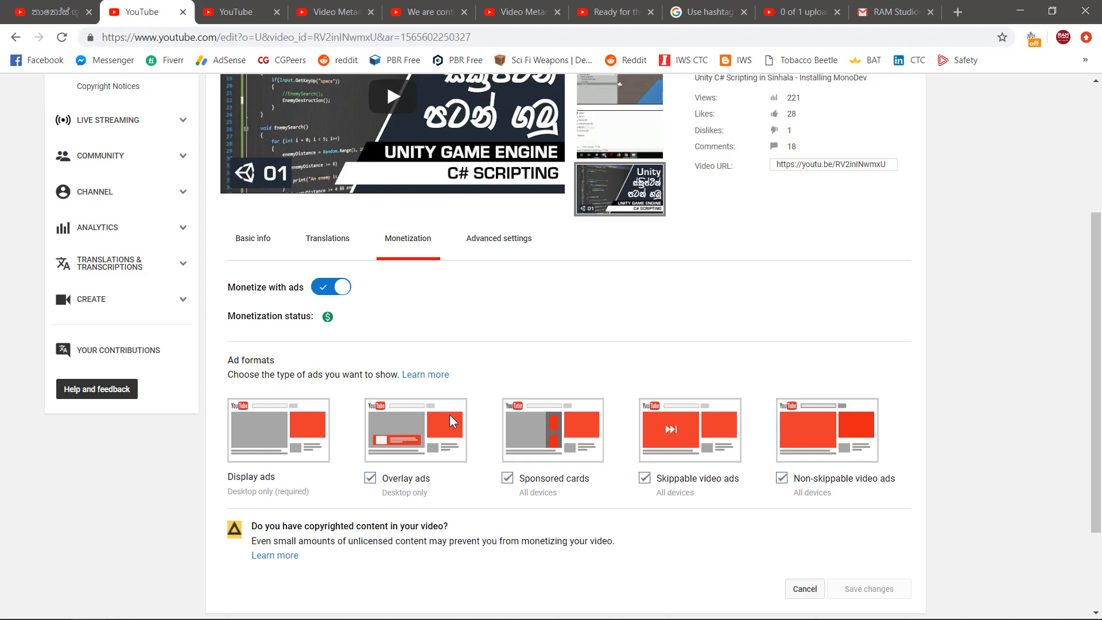
{"action": "scroll", "coordinate": [446, 419], "scroll_direction": "up", "scroll_amount": 1}
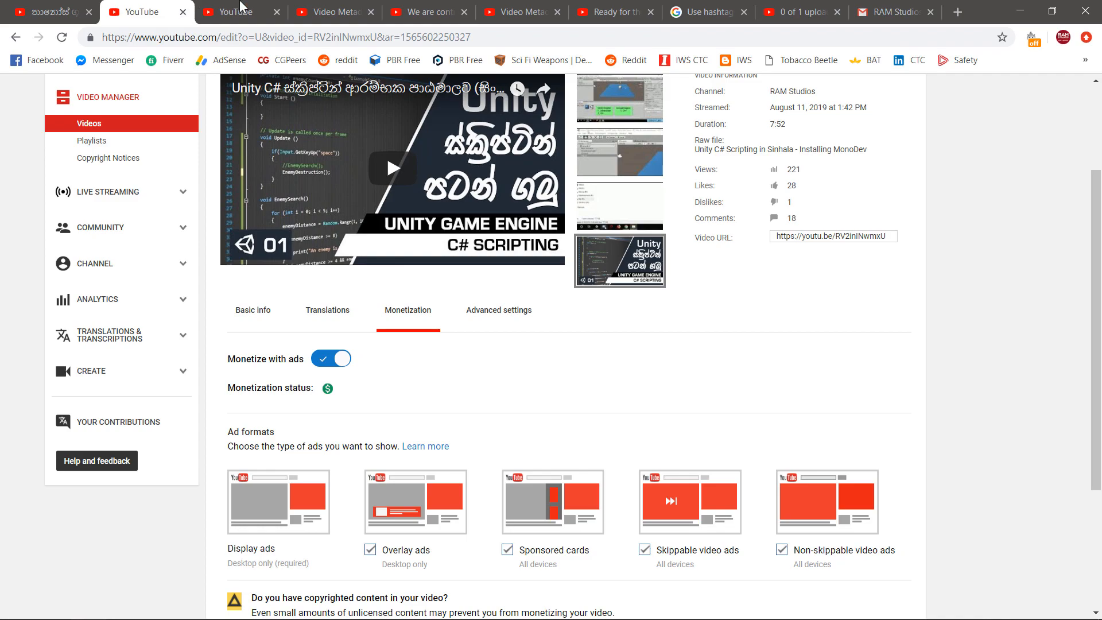
Step: Close both video editing tabs, return to the published Thanos video, and briefly view the search suggestions for #Thanos
{"action": "left_click", "coordinate": [183, 12]}
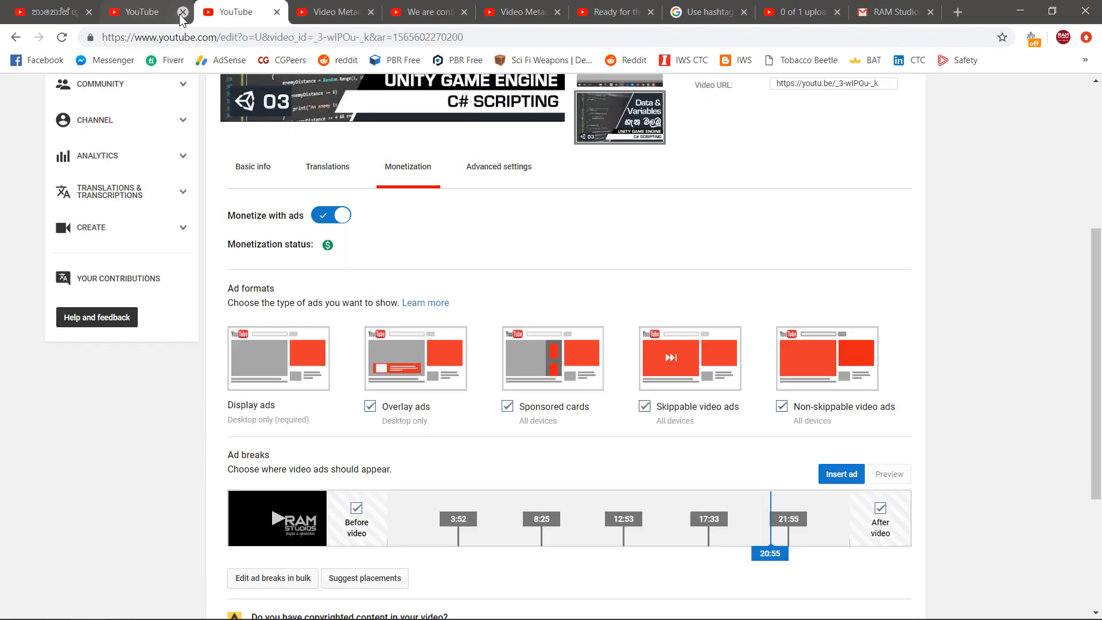
{"action": "left_click", "coordinate": [182, 12]}
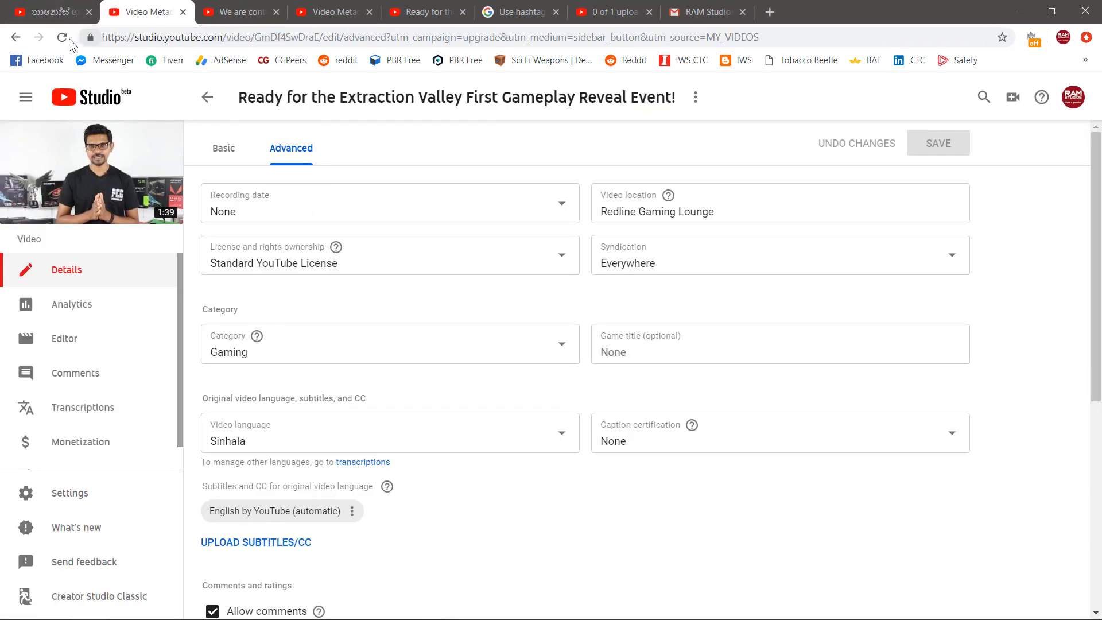
{"action": "left_click", "coordinate": [58, 16]}
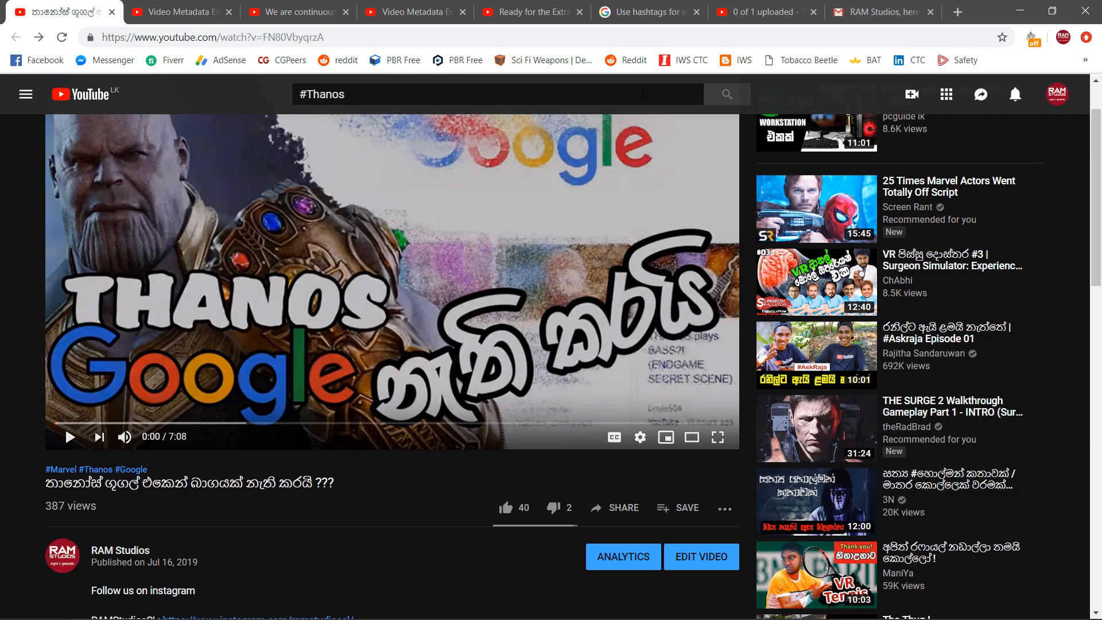
{"action": "left_click", "coordinate": [642, 93]}
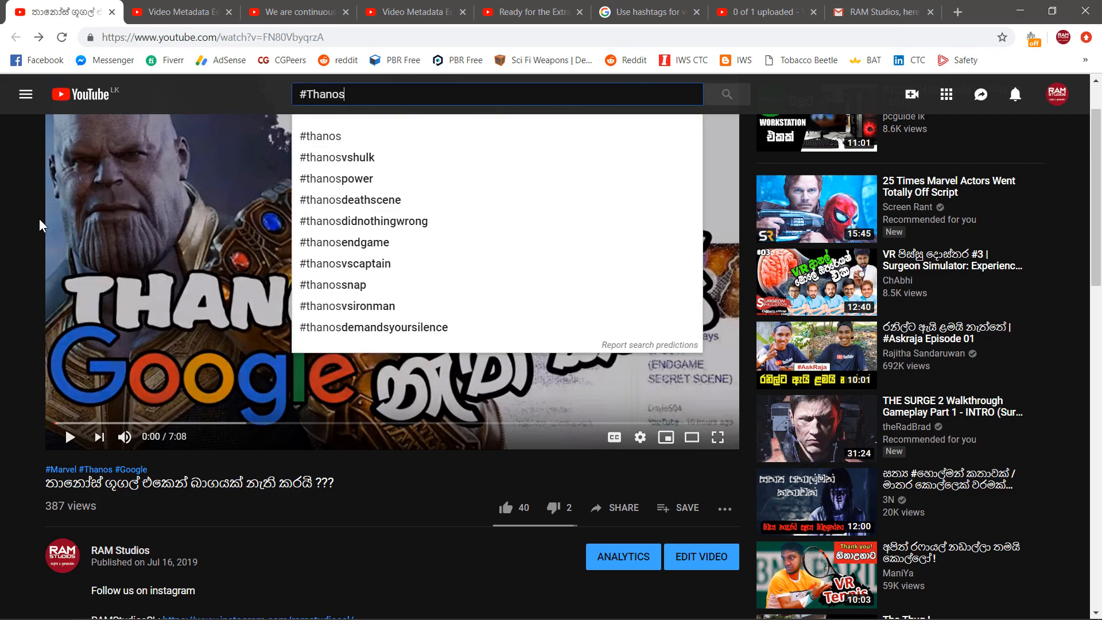
{"action": "left_click", "coordinate": [7, 261]}
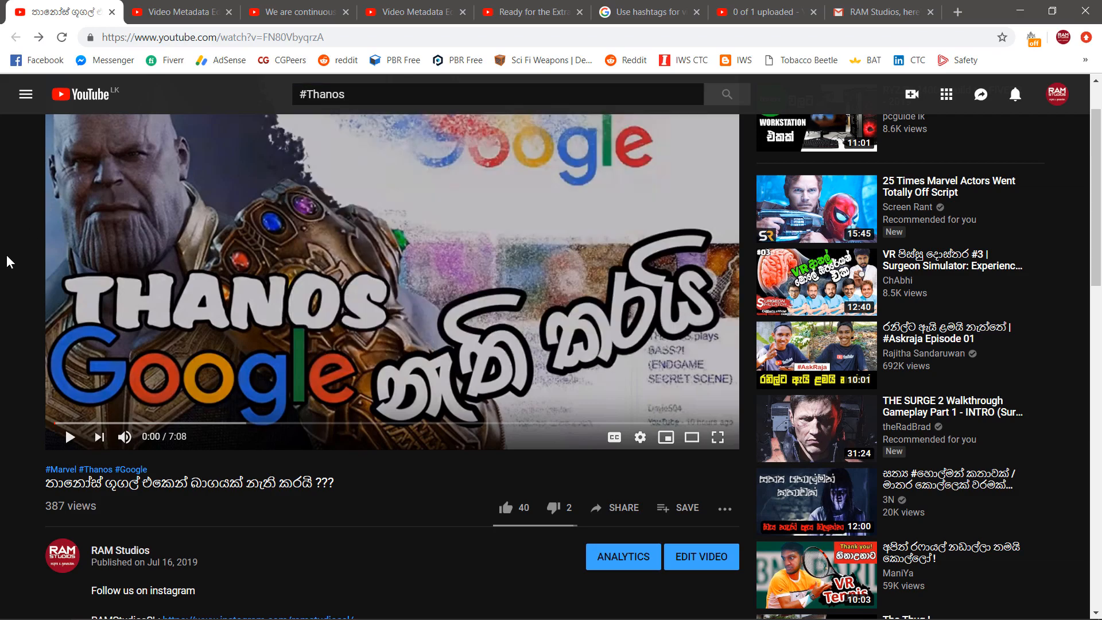